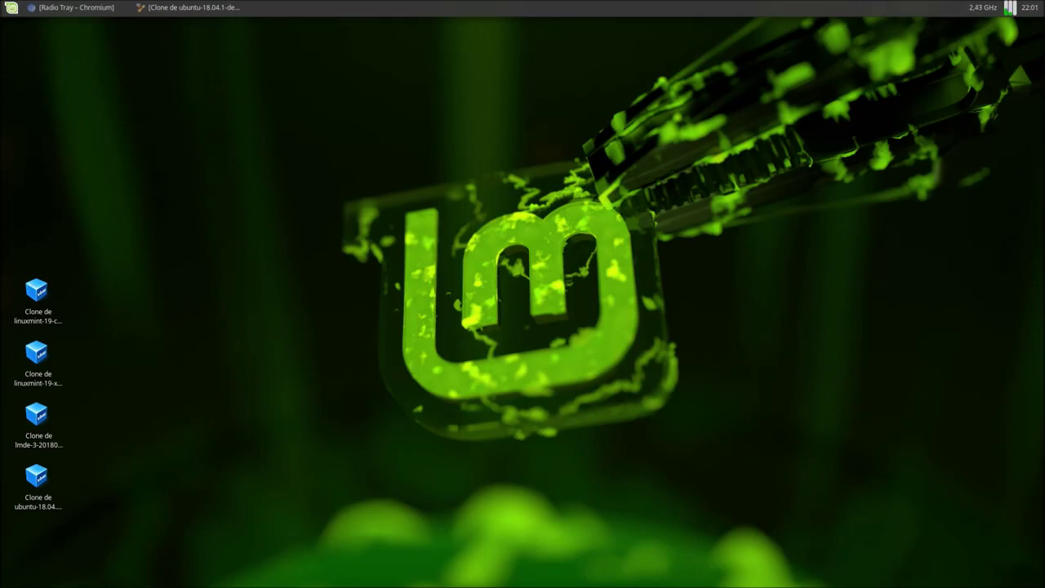
# Step: Look over the Radio Tray homepage, blog and Bitbucket issue list in Chromium, then switch to the Ubuntu VM
pyautogui.click(83, 10)
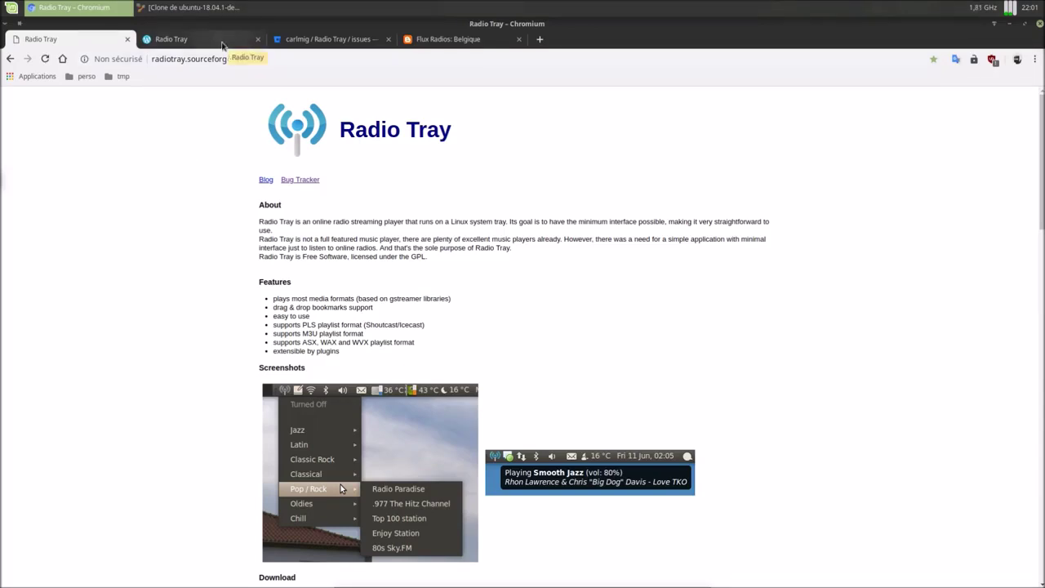
pyautogui.click(222, 42)
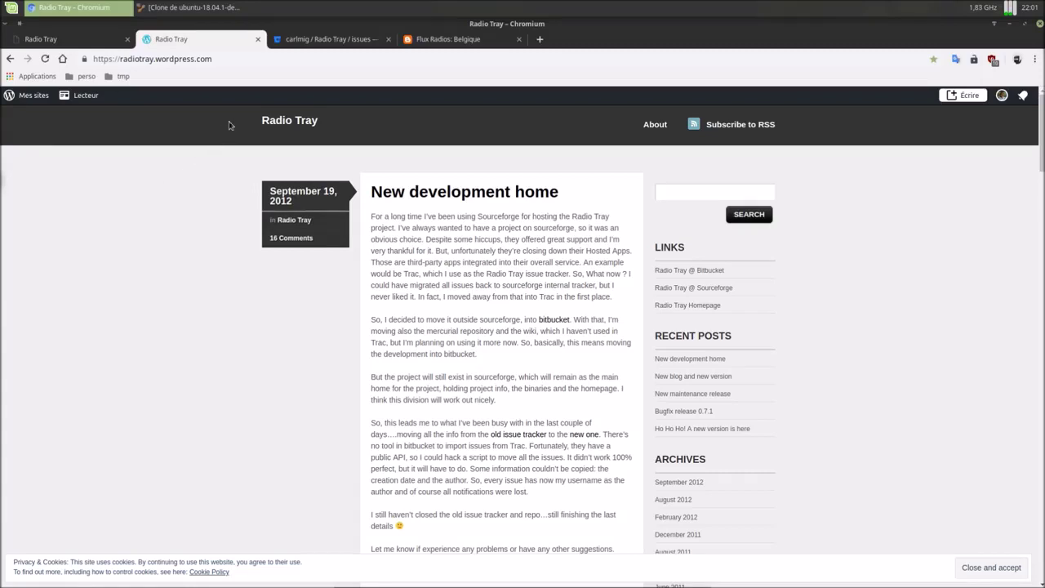
pyautogui.click(314, 45)
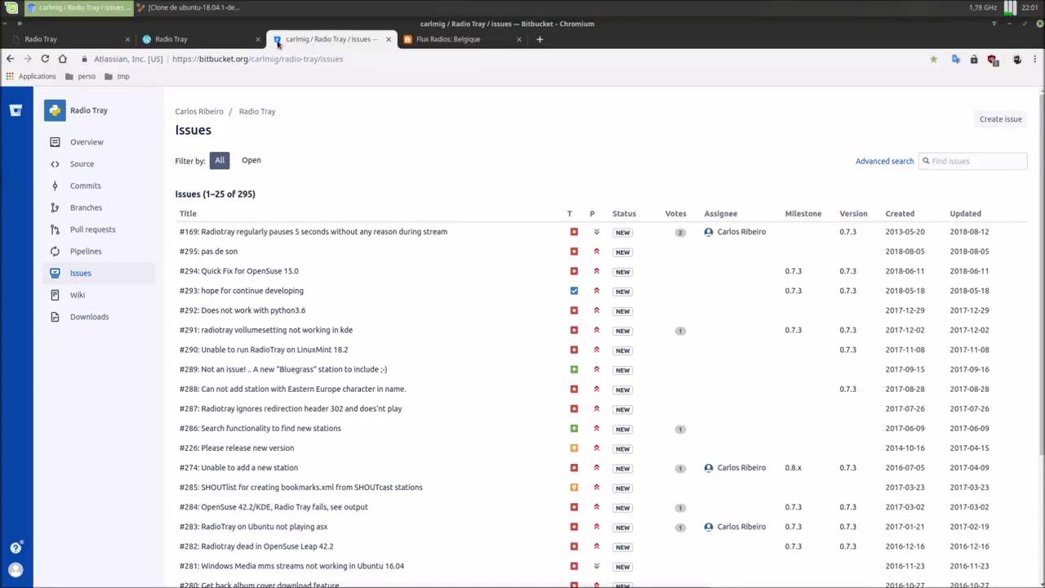
pyautogui.click(220, 16)
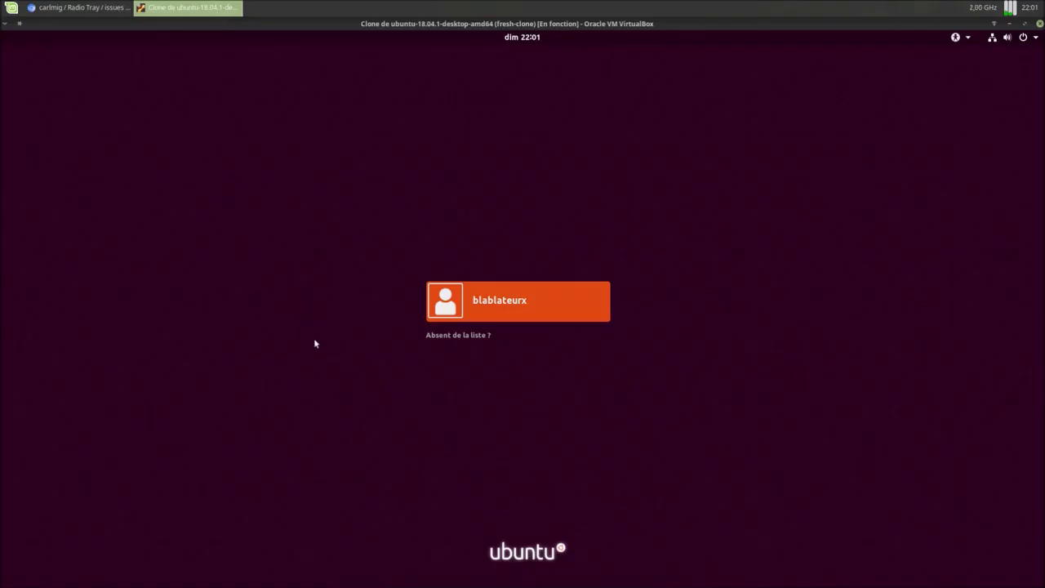
# Step: Select the user account on the Ubuntu clone's login screen and enter its password
pyautogui.click(509, 292)
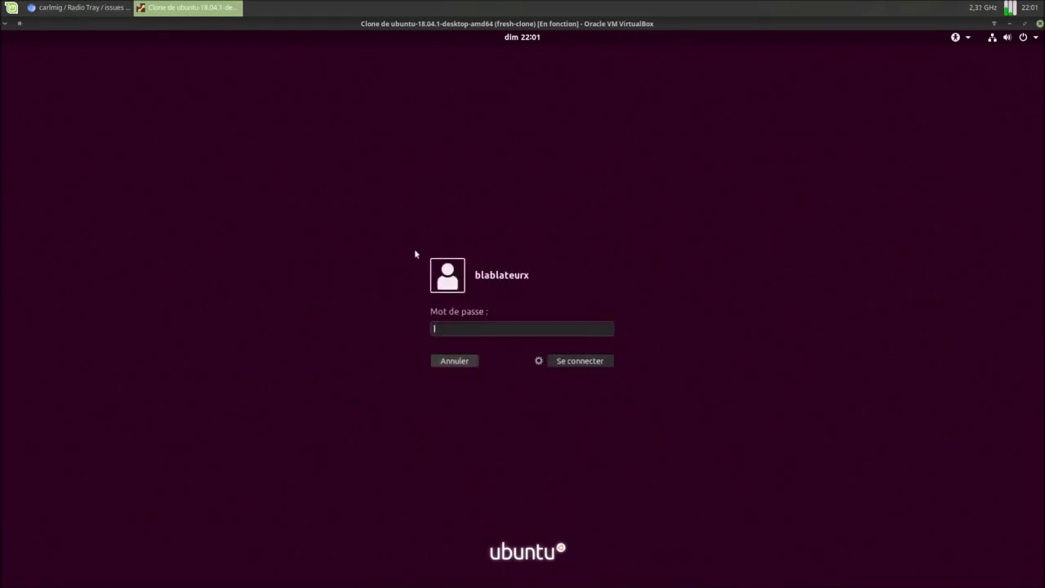
pyautogui.write('123456')
pyautogui.press('Return')
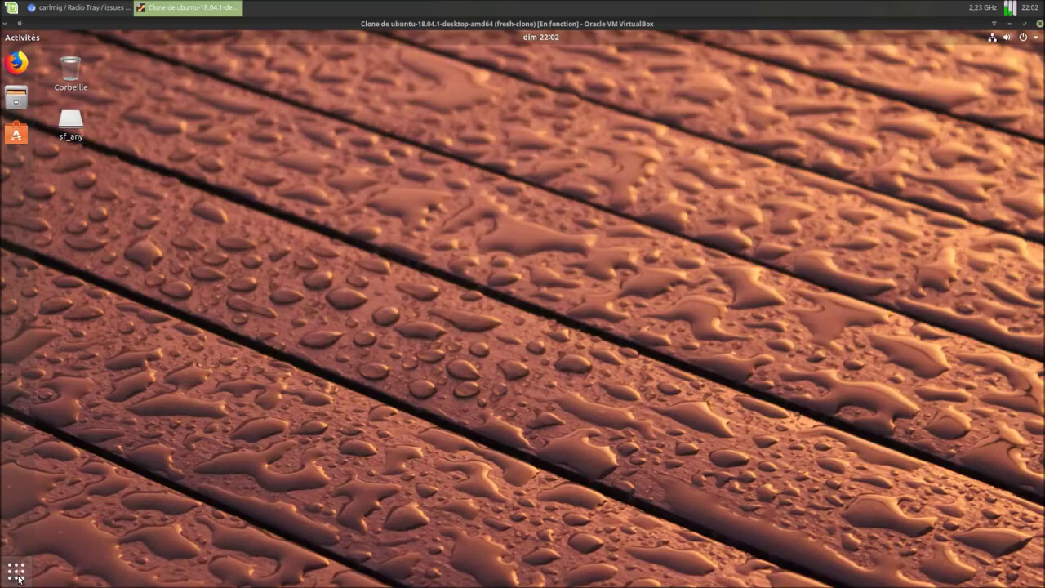
# Step: Launch Terminal by searching 'ter' in Show Applications
pyautogui.click(16, 570)
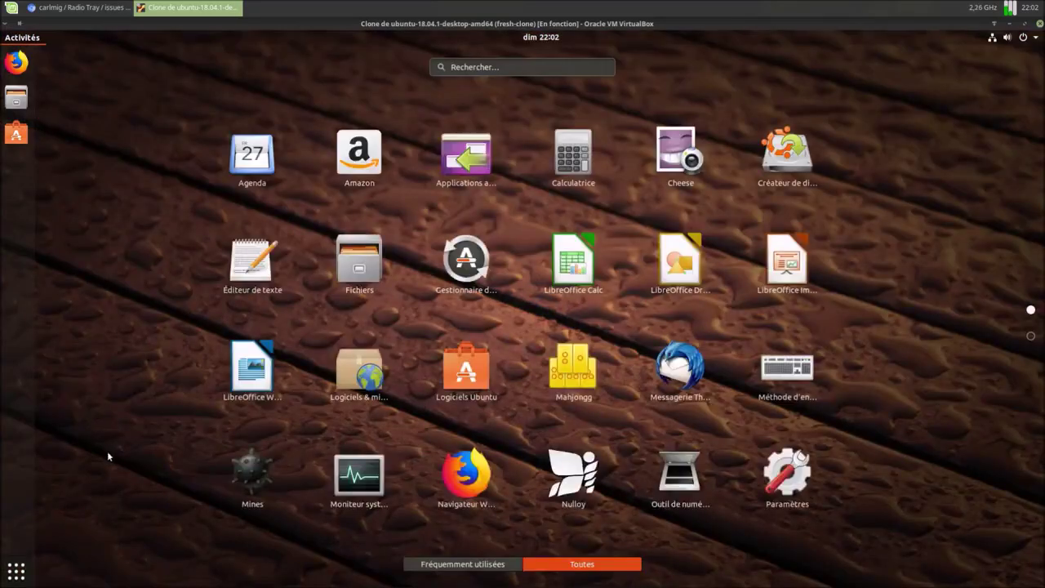
pyautogui.write('ter')
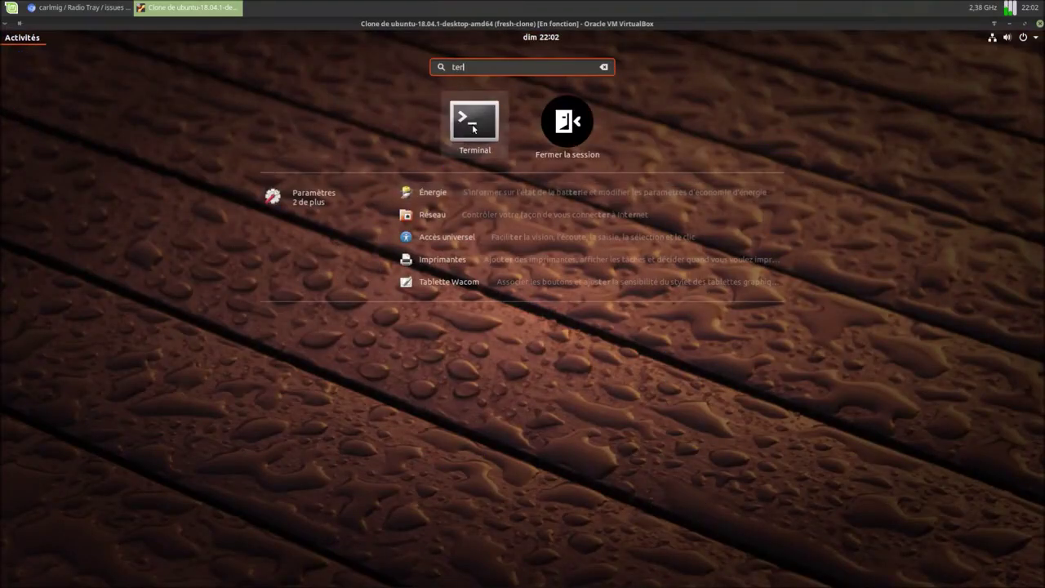
pyautogui.click(474, 127)
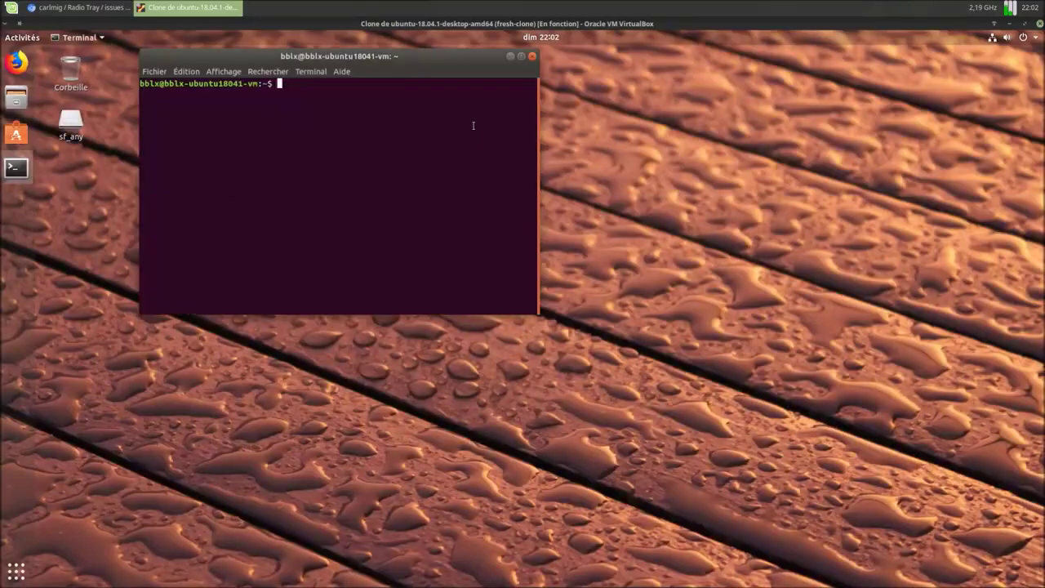
# Step: Search Ubuntu Software for 'radiotray' and its variants, finding no Radio Tray application
pyautogui.click(16, 133)
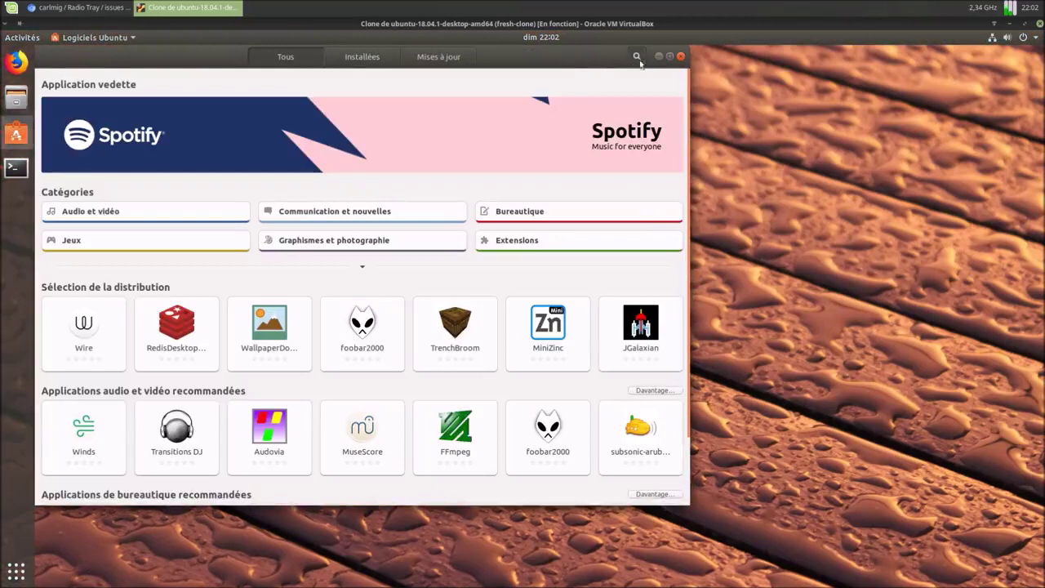
pyautogui.click(637, 57)
pyautogui.write('radiot')
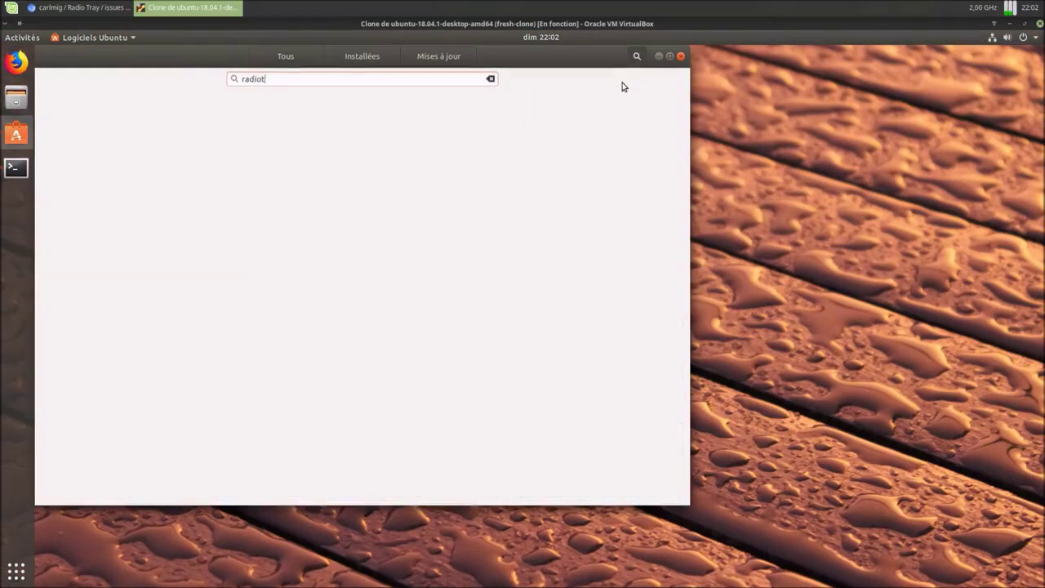
pyautogui.write('ray')
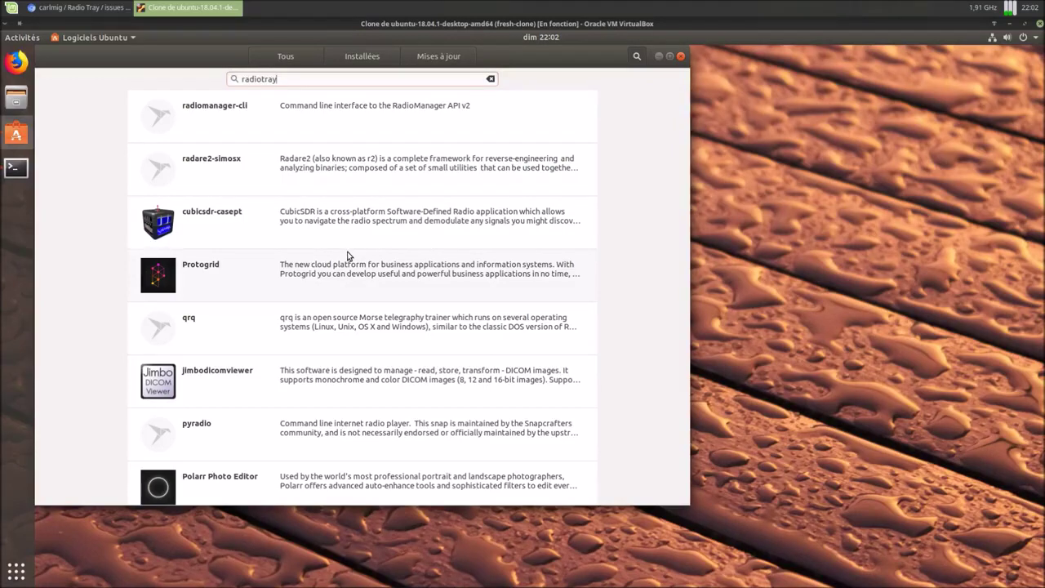
pyautogui.scroll(-4, 347, 255)
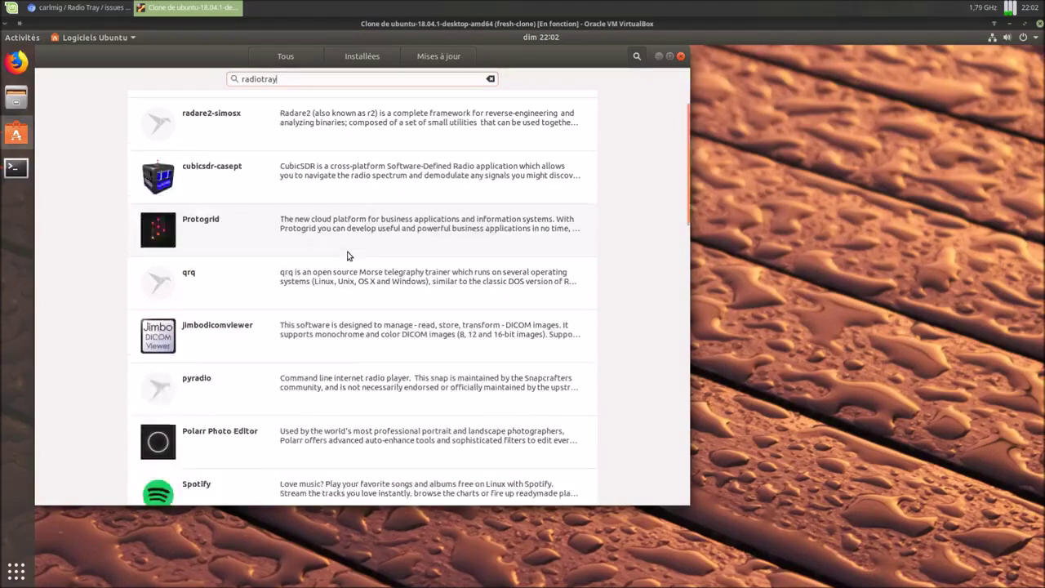
pyautogui.scroll(-5, 347, 256)
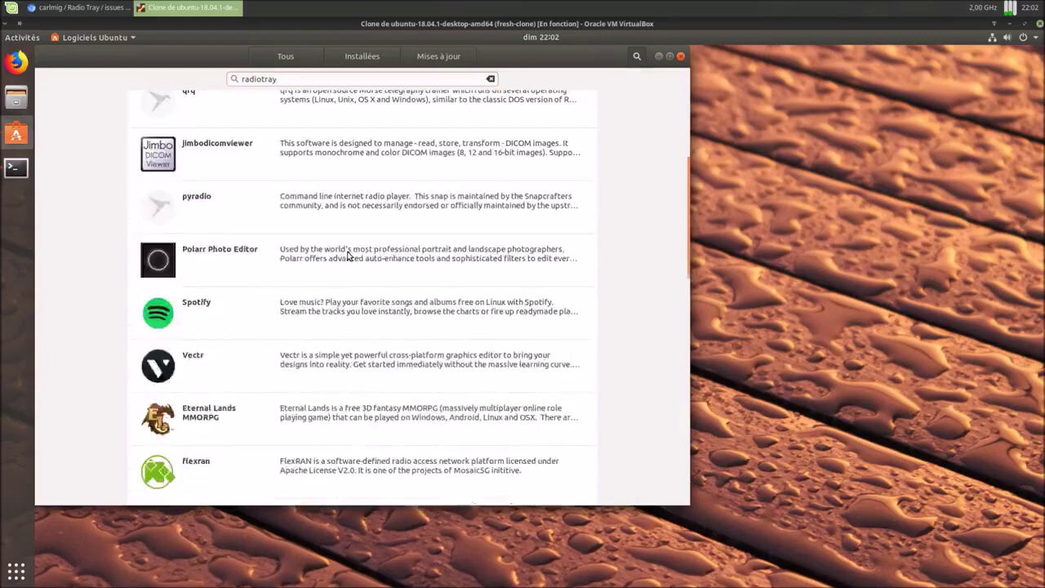
pyautogui.scroll(-2, 348, 256)
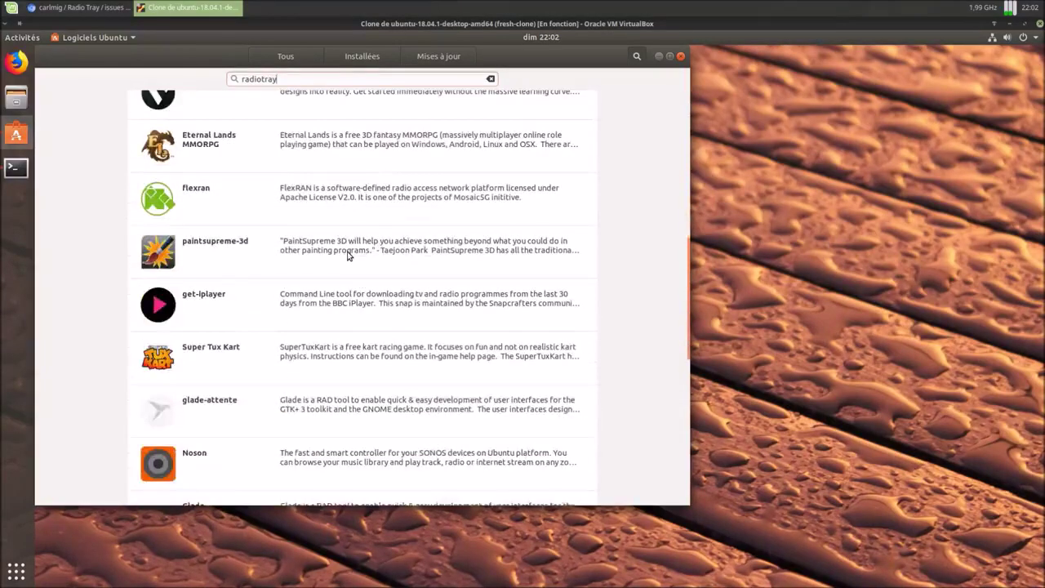
pyautogui.scroll(10, 347, 255)
pyautogui.press('BackSpace')
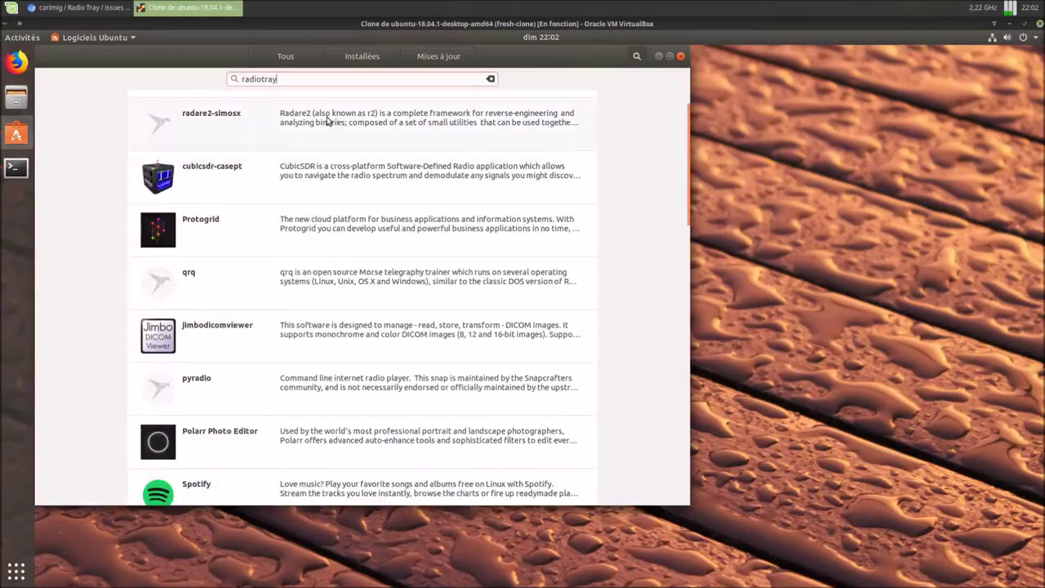
pyautogui.press('BackSpace')
pyautogui.press('BackSpace')
pyautogui.press('BackSpace')
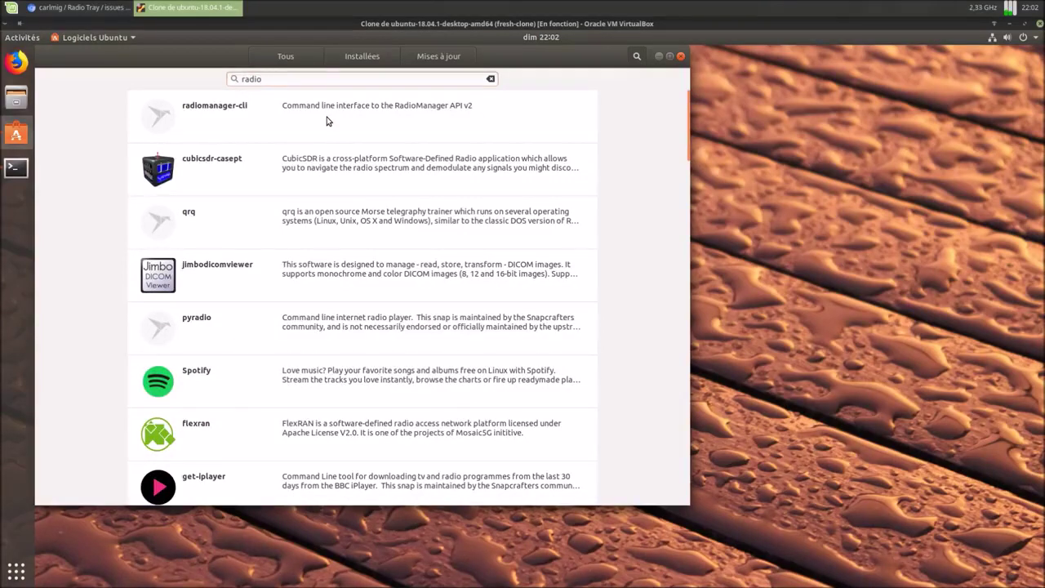
pyautogui.write('t')
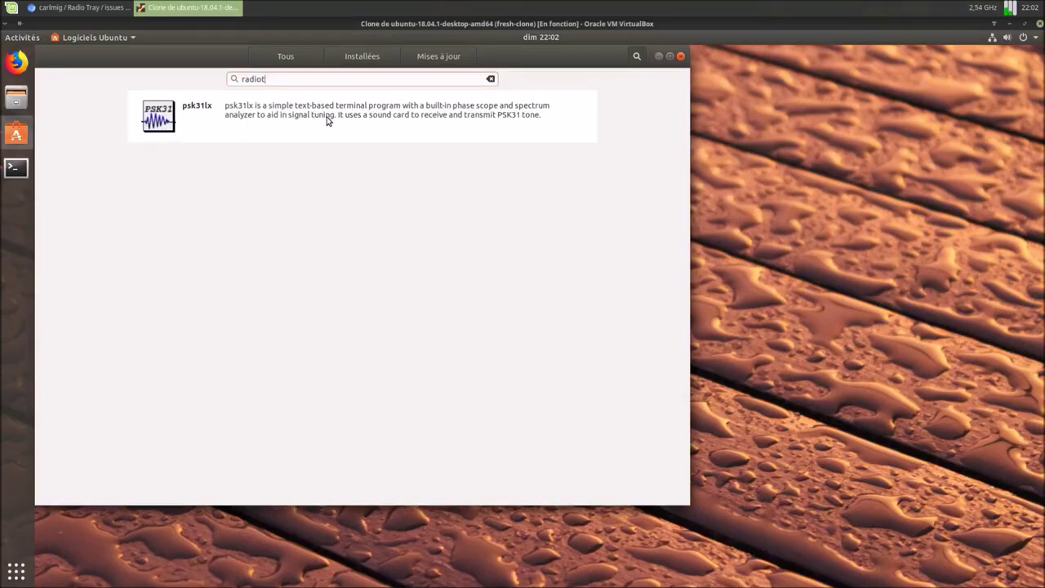
pyautogui.write('r')
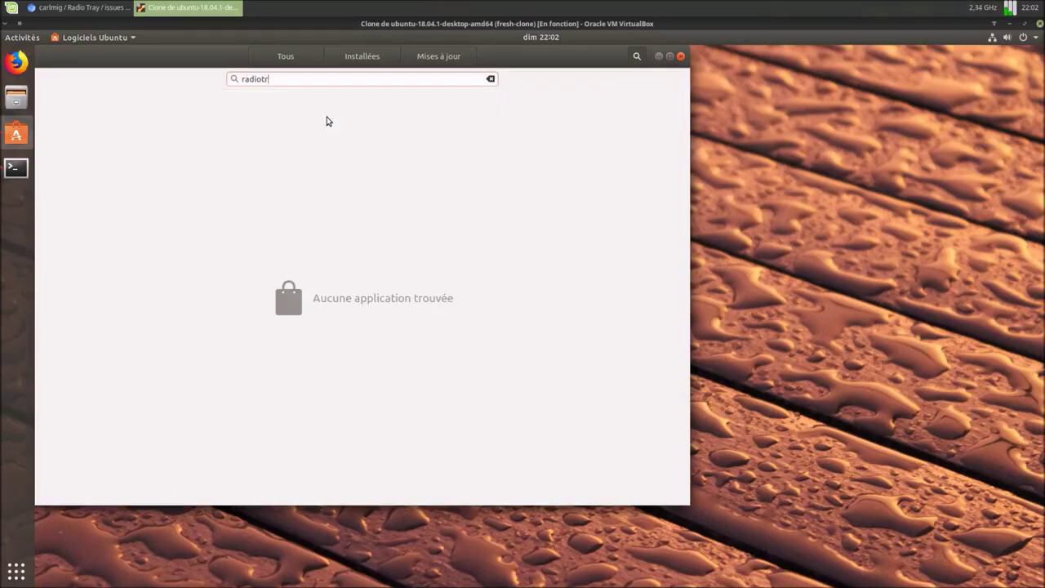
pyautogui.write('ay')
# Step: Clear the search and postpone the pending system updates with 'Me le rappeler plus tard'
pyautogui.click(490, 78)
pyautogui.click(304, 58)
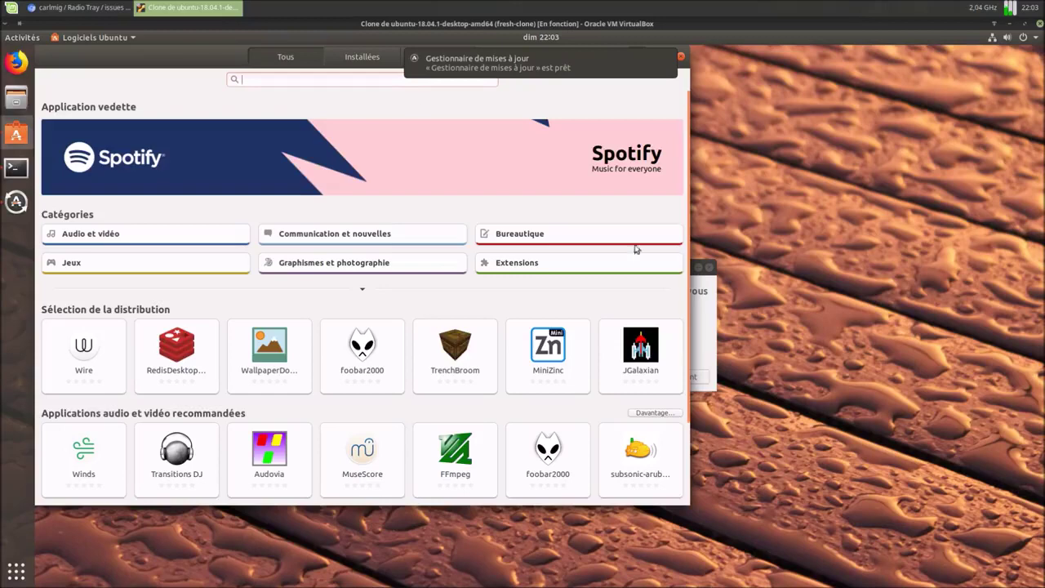
pyautogui.click(712, 343)
pyautogui.click(599, 376)
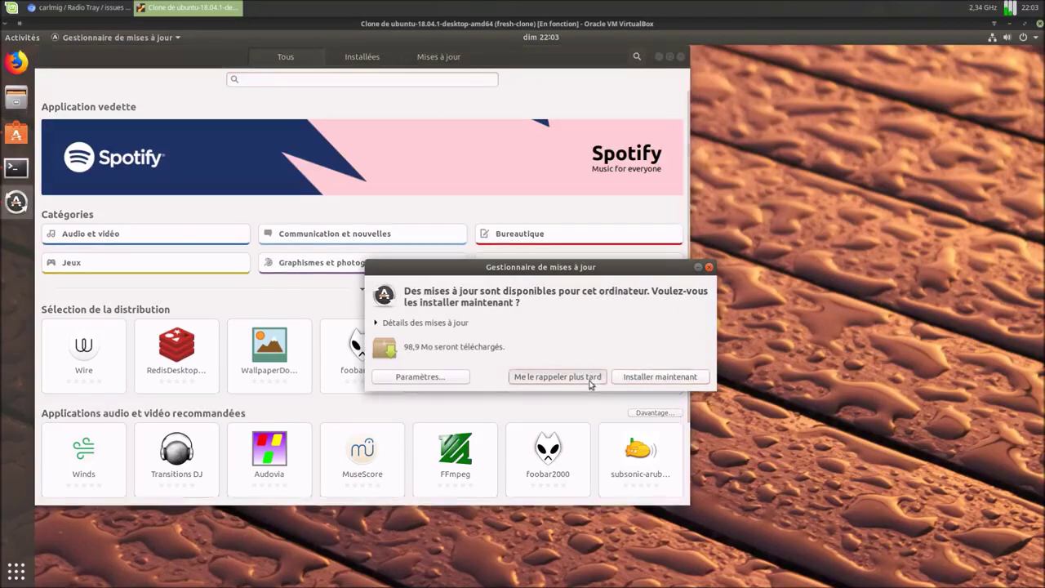
# Step: Search Ubuntu Software for radiotray, then radio, and scroll through the radio results
pyautogui.click(345, 81)
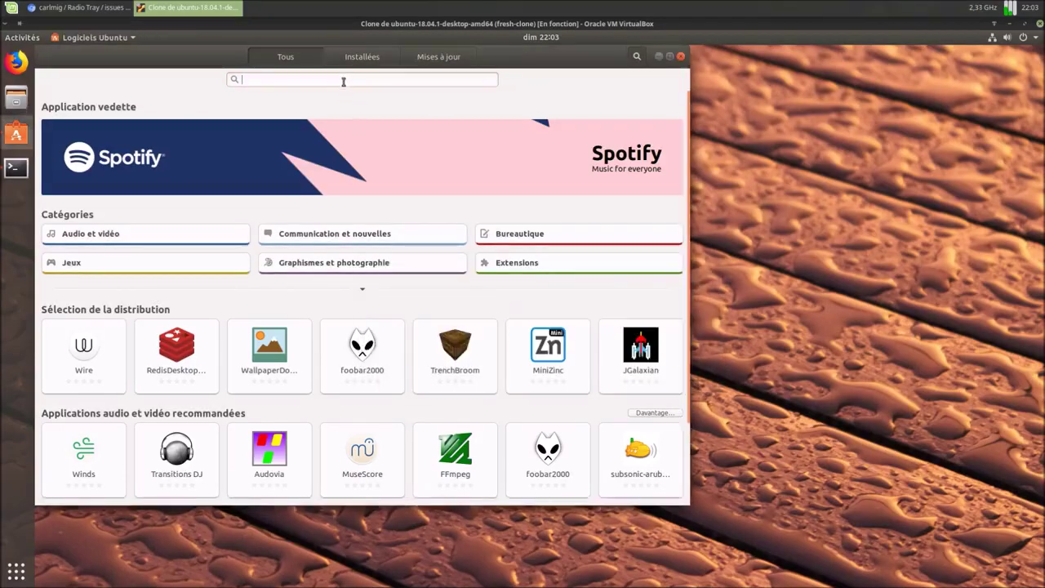
pyautogui.write('ra')
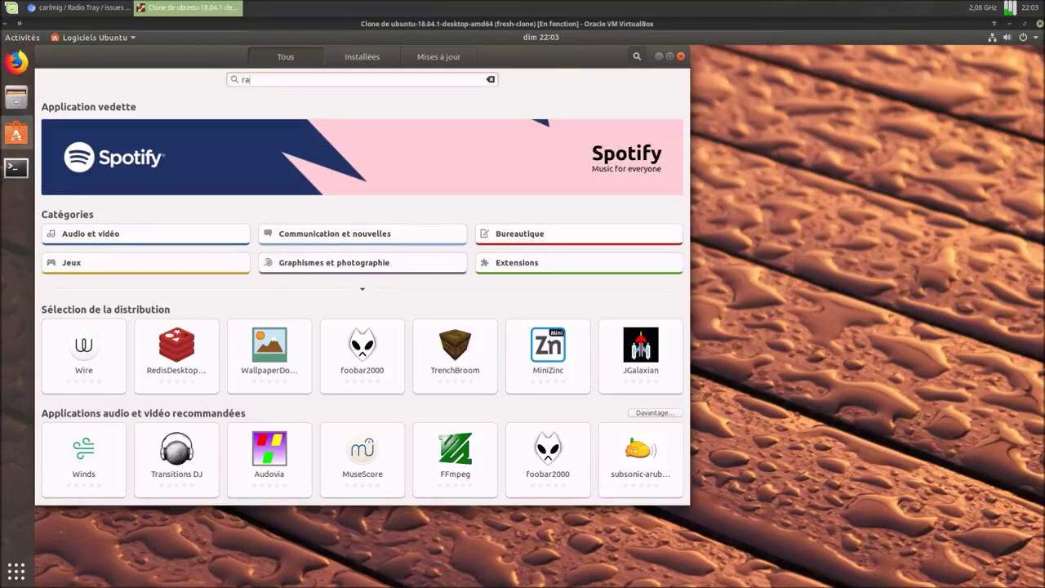
pyautogui.write('d')
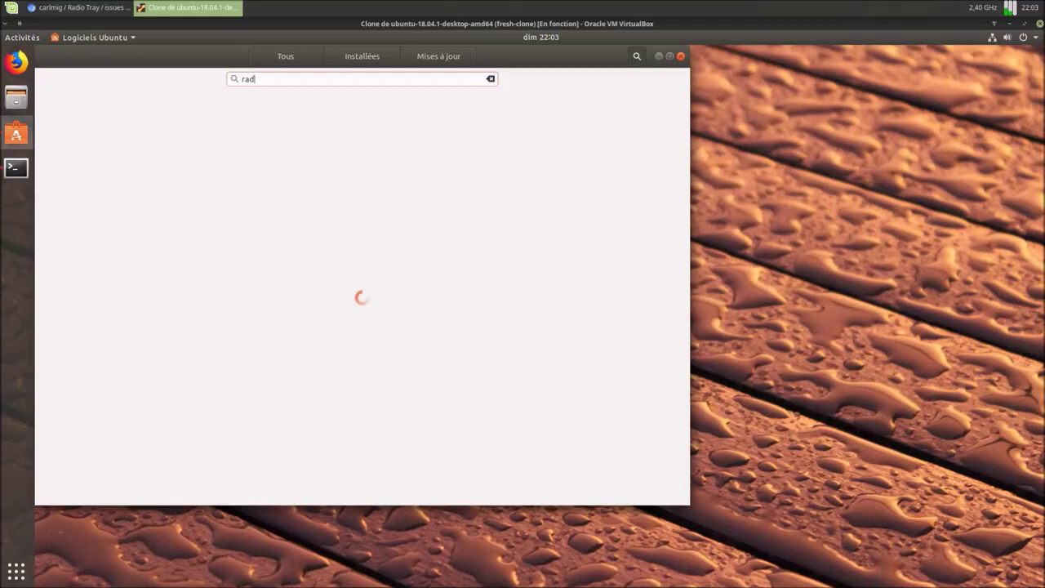
pyautogui.write('io')
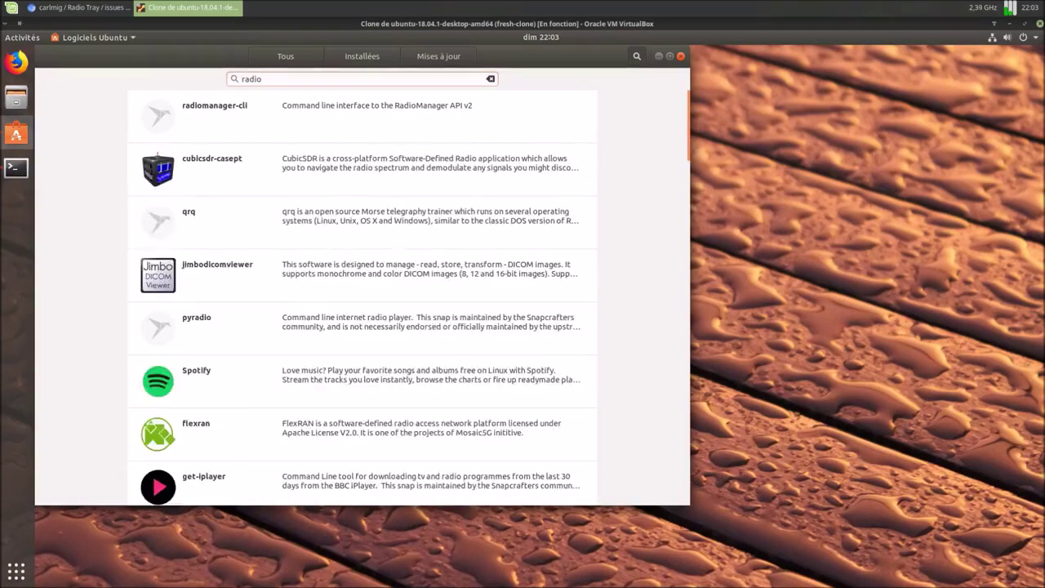
pyautogui.write('tray')
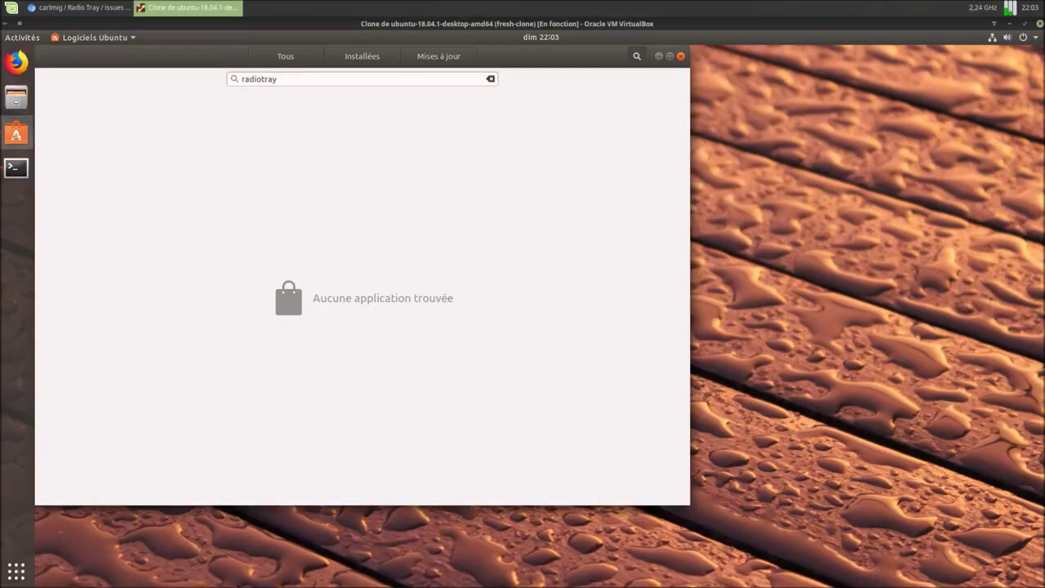
pyautogui.press('BackSpace')
pyautogui.press('BackSpace')
pyautogui.press('BackSpace')
pyautogui.press('BackSpace')
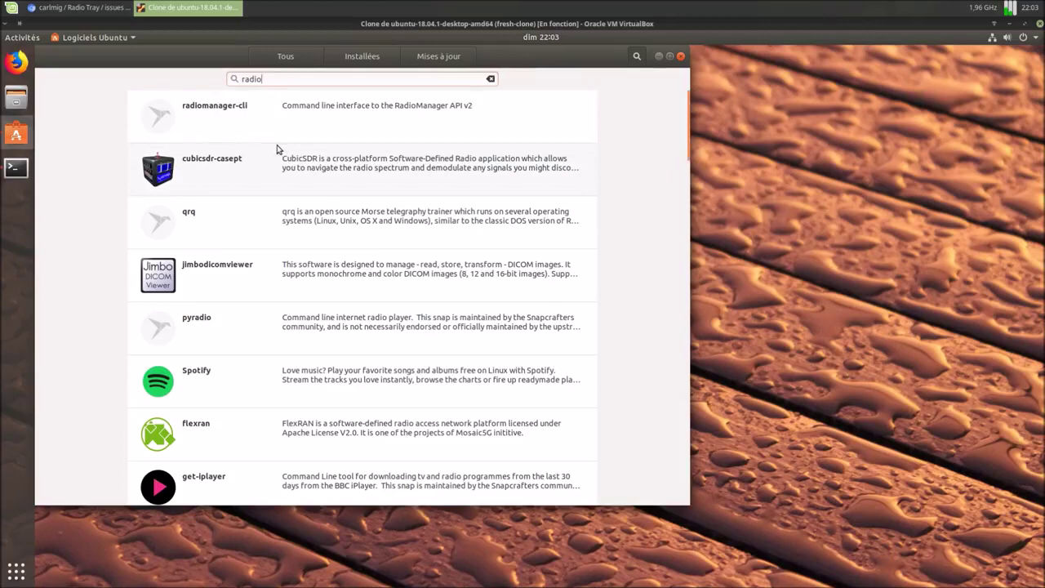
pyautogui.scroll(-6, 277, 151)
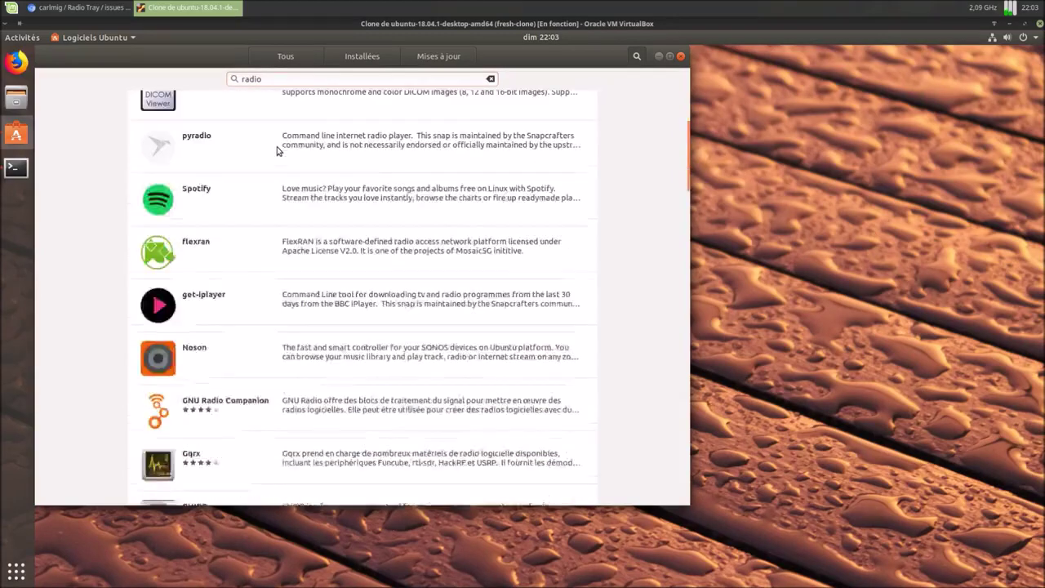
pyautogui.scroll(-5, 277, 150)
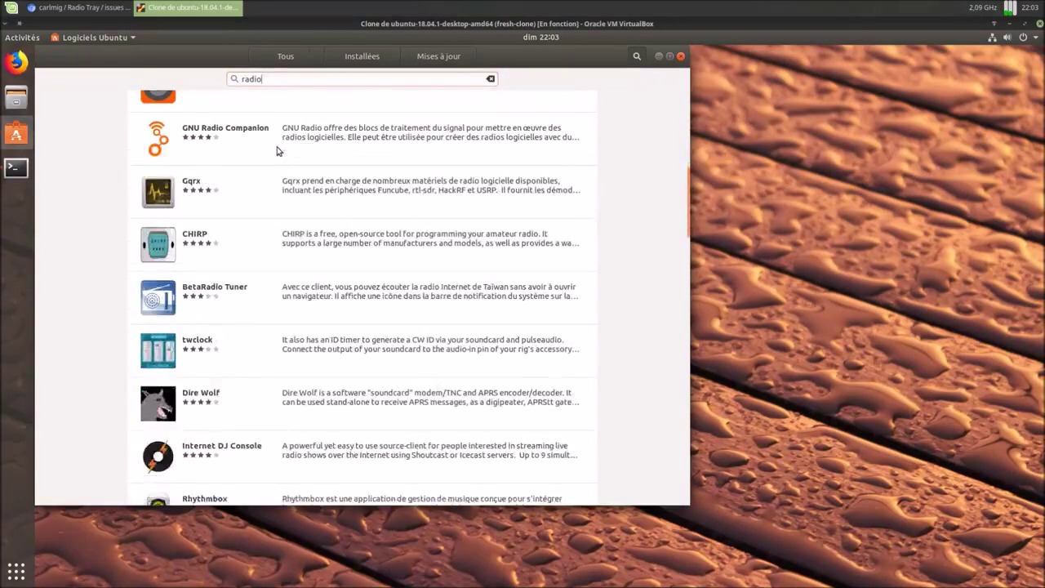
pyautogui.scroll(-4, 277, 150)
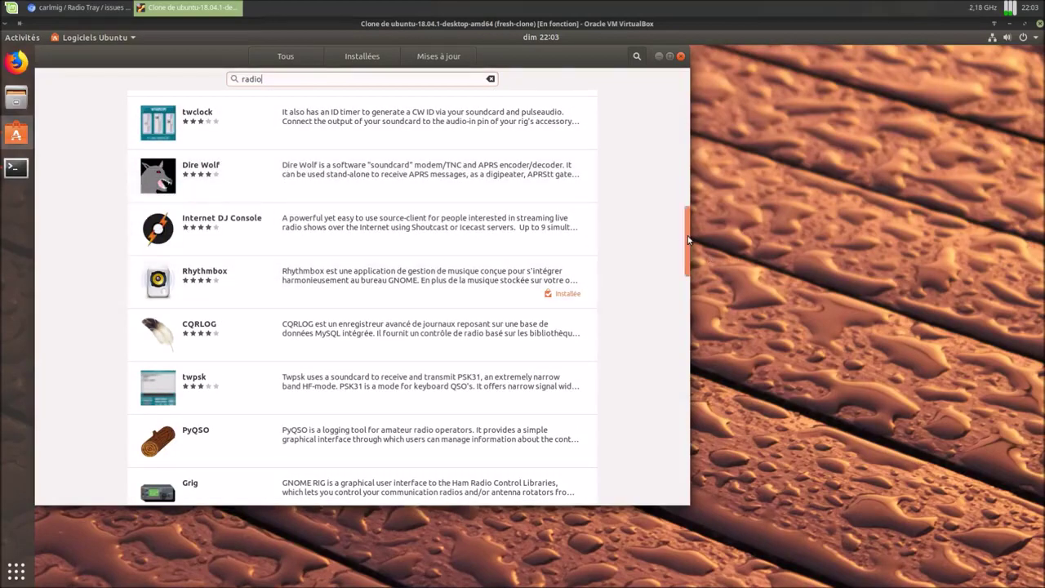
pyautogui.scroll(-4, 691, 255)
pyautogui.moveTo(694, 263); pyautogui.dragTo(723, 249)
# Step: Close Ubuntu Software and run 'sudo apt install radiotray' in Terminal, entering the sudo password
pyautogui.click(681, 55)
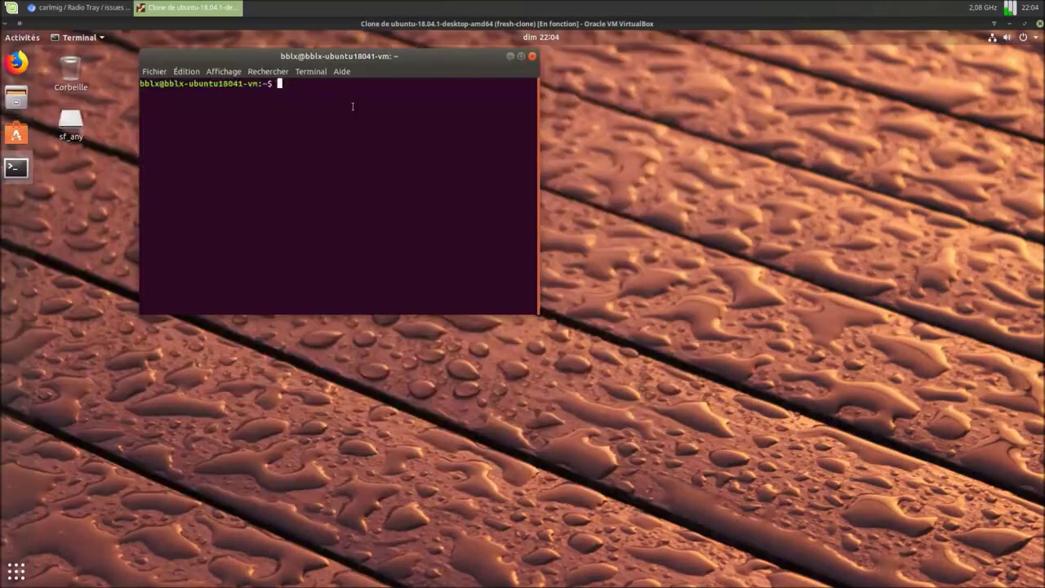
pyautogui.moveTo(356, 57); pyautogui.dragTo(522, 168)
pyautogui.write('sudo ap')
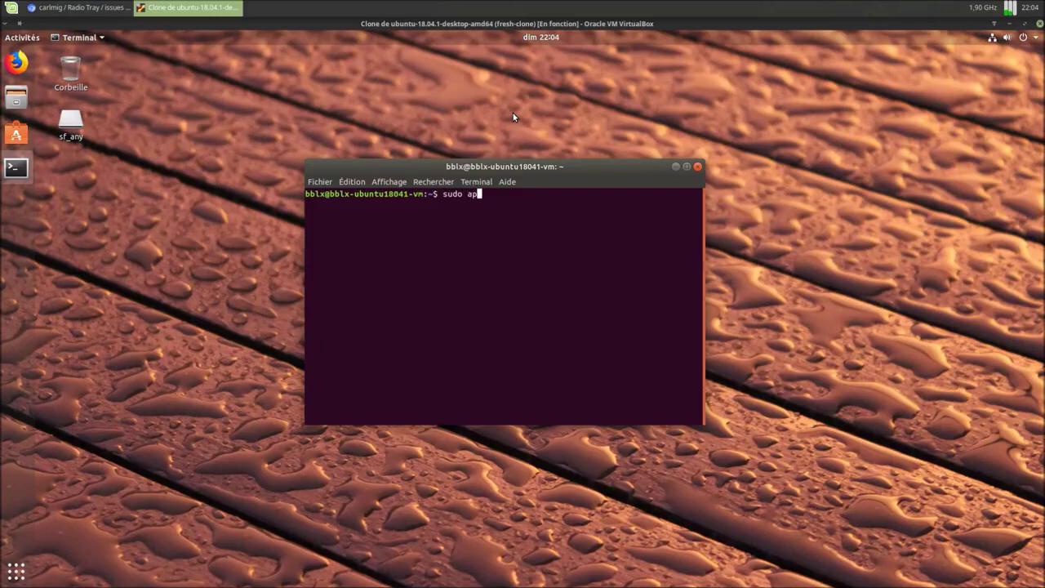
pyautogui.write('t install radiotray')
pyautogui.press('Return')
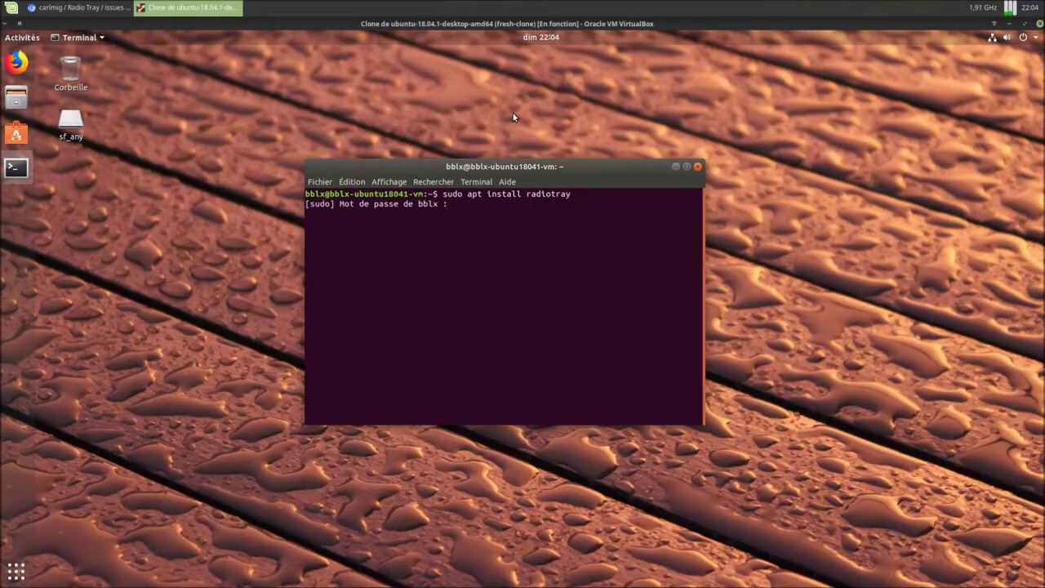
pyautogui.press('Return')
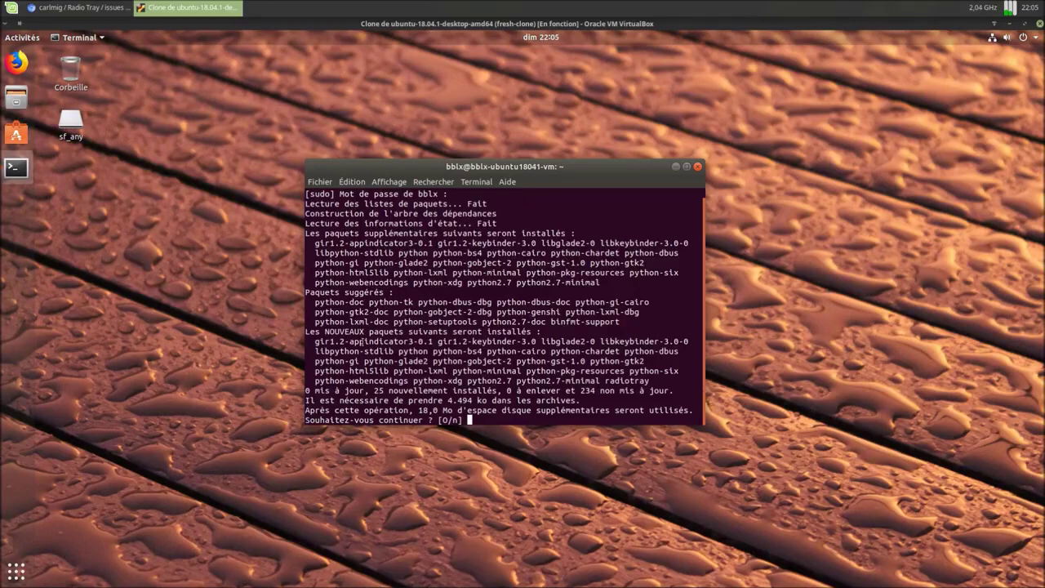
# Step: Answer 'o' to install radiotray 0.7.3-6ubuntu2 with its dependencies, then move the terminal to the lower right
pyautogui.moveTo(365, 165); pyautogui.dragTo(347, 174)
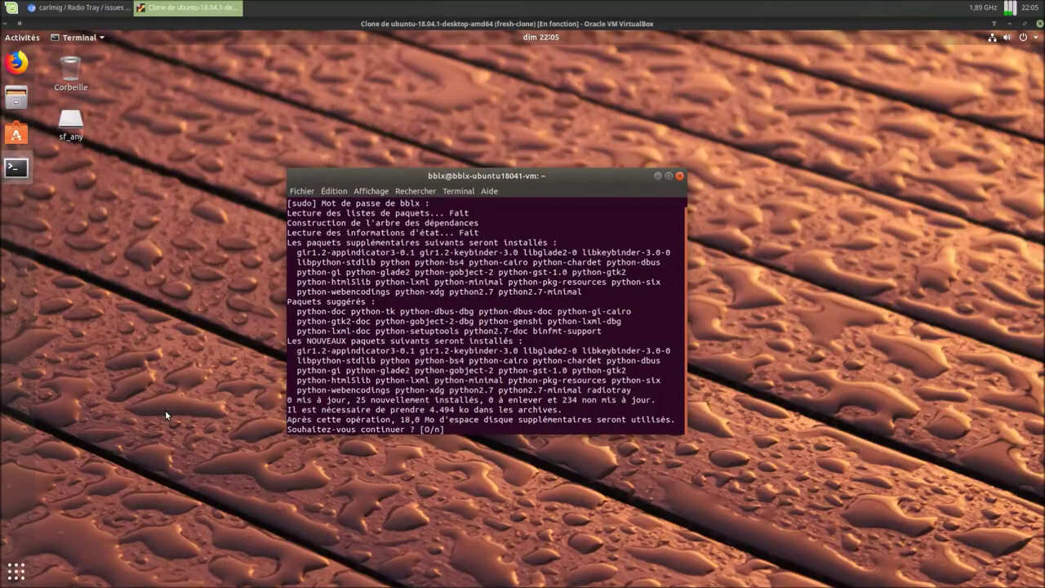
pyautogui.write('o')
pyautogui.press('Return')
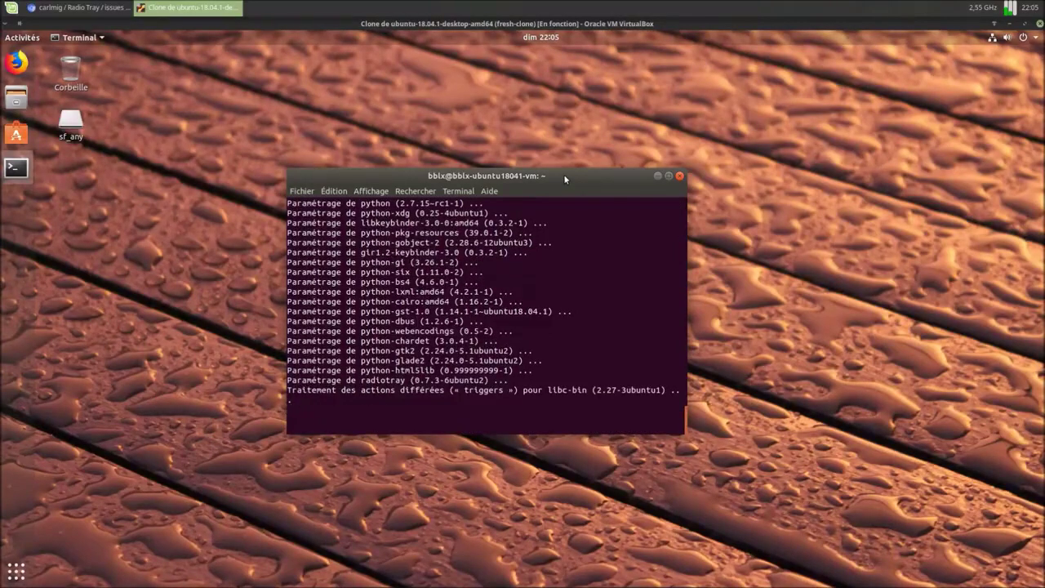
pyautogui.moveTo(564, 174); pyautogui.dragTo(903, 307)
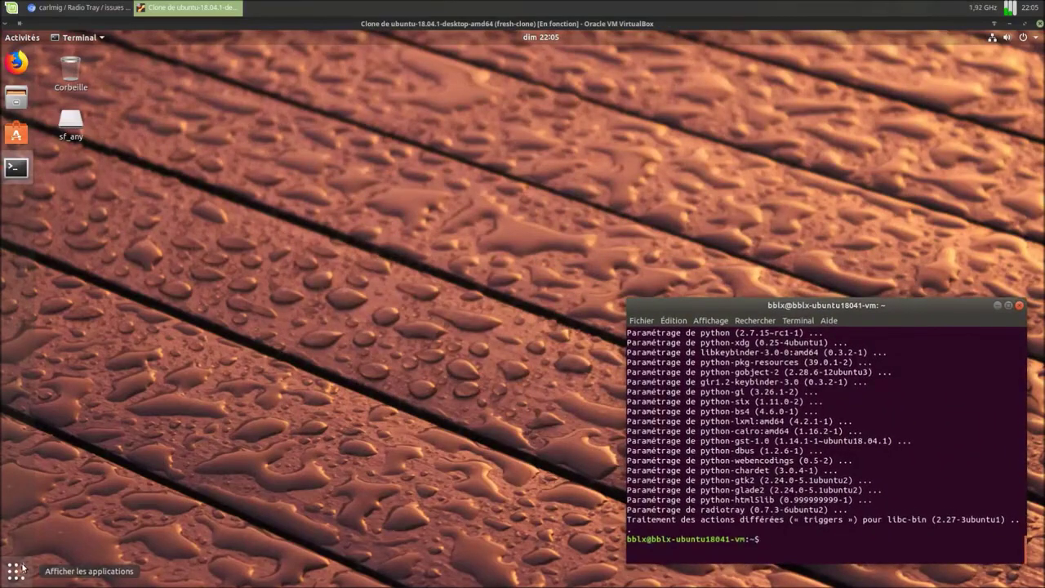
# Step: Launch Radio Tray by searching 'rad' in the Activities overview
pyautogui.press('super+a')
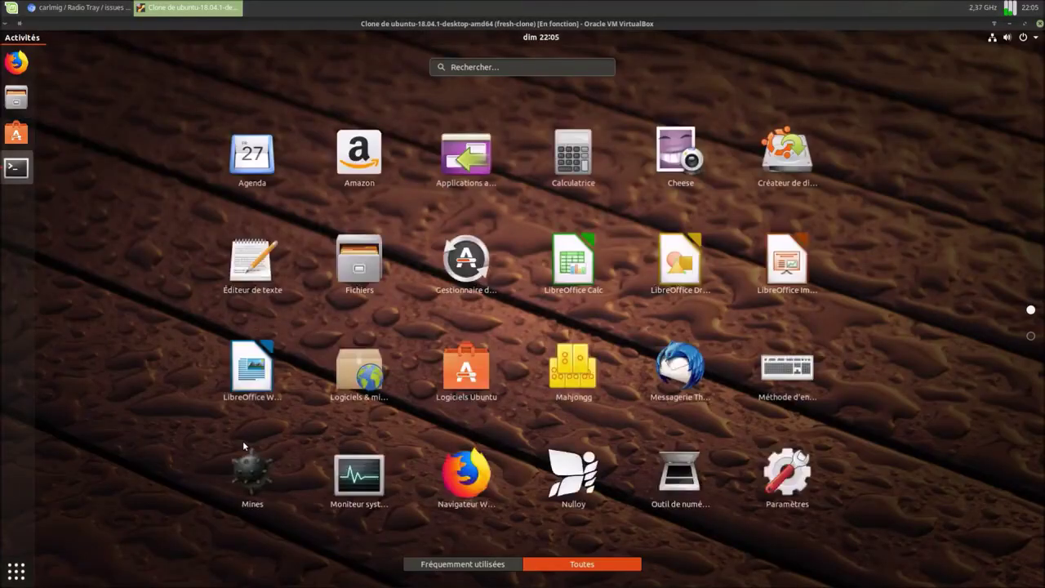
pyautogui.write('rad')
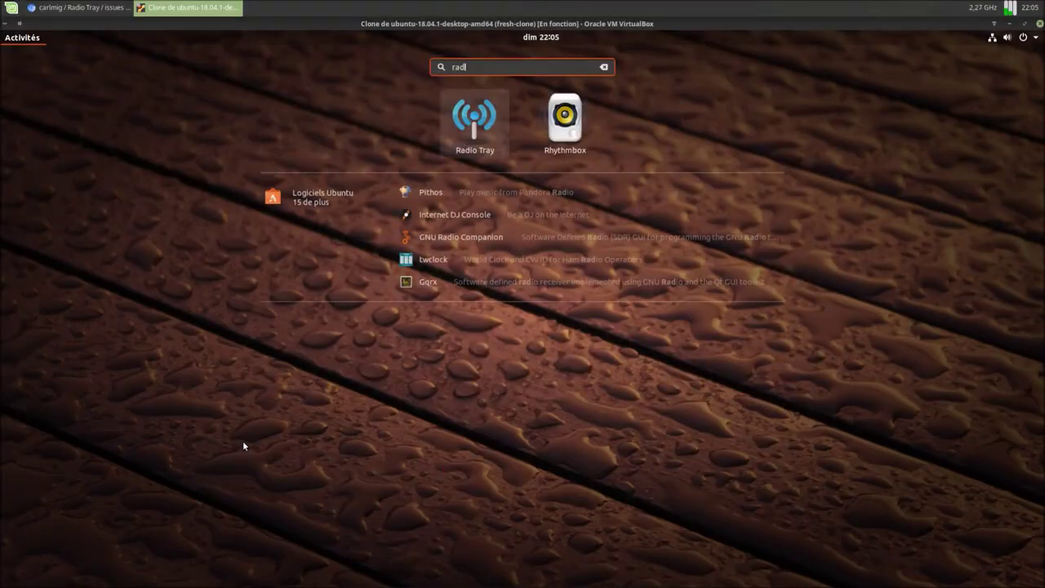
pyautogui.click(487, 129)
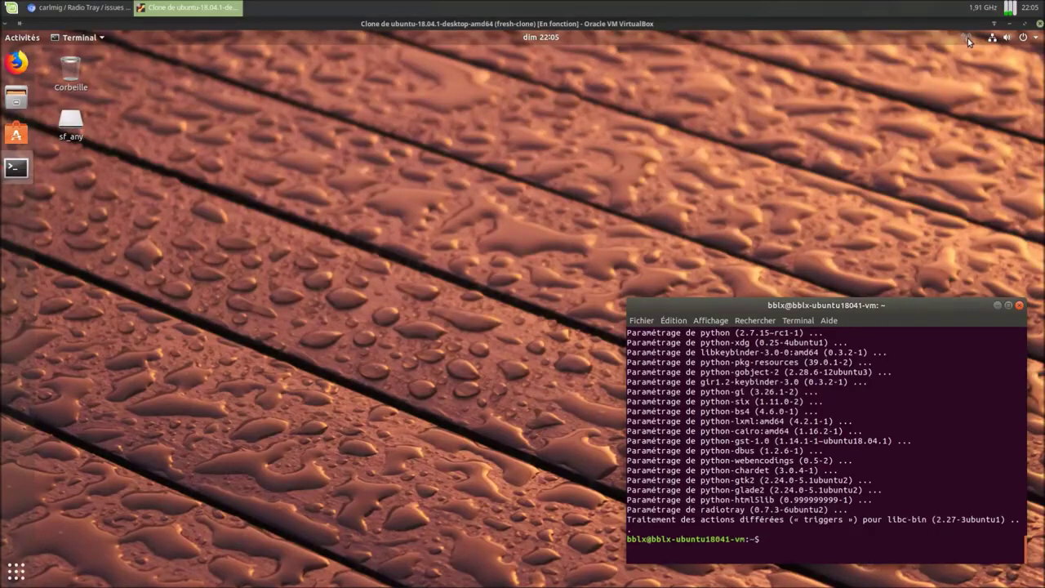
# Step: Expand Radio Tray's Jazz, Latin, Classic Rock, Classical and Pop / Rock station genres
pyautogui.click(968, 37)
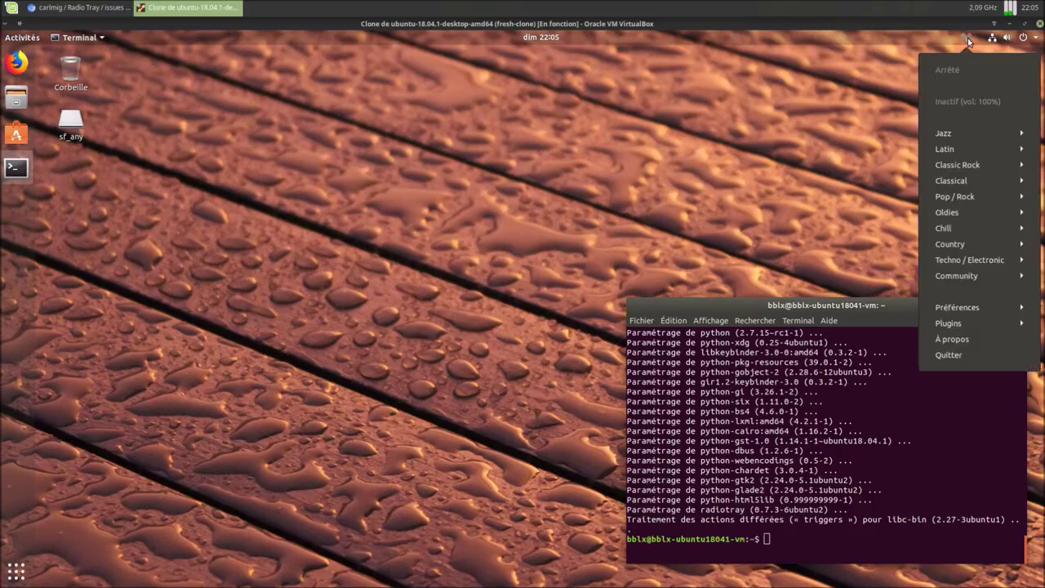
pyautogui.click(963, 132)
pyautogui.click(952, 249)
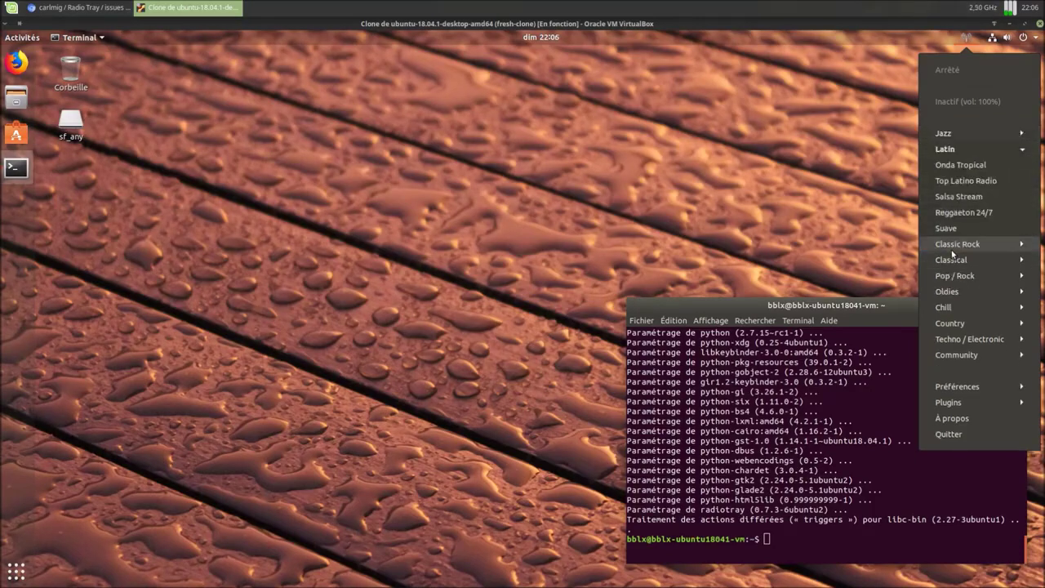
pyautogui.click(952, 246)
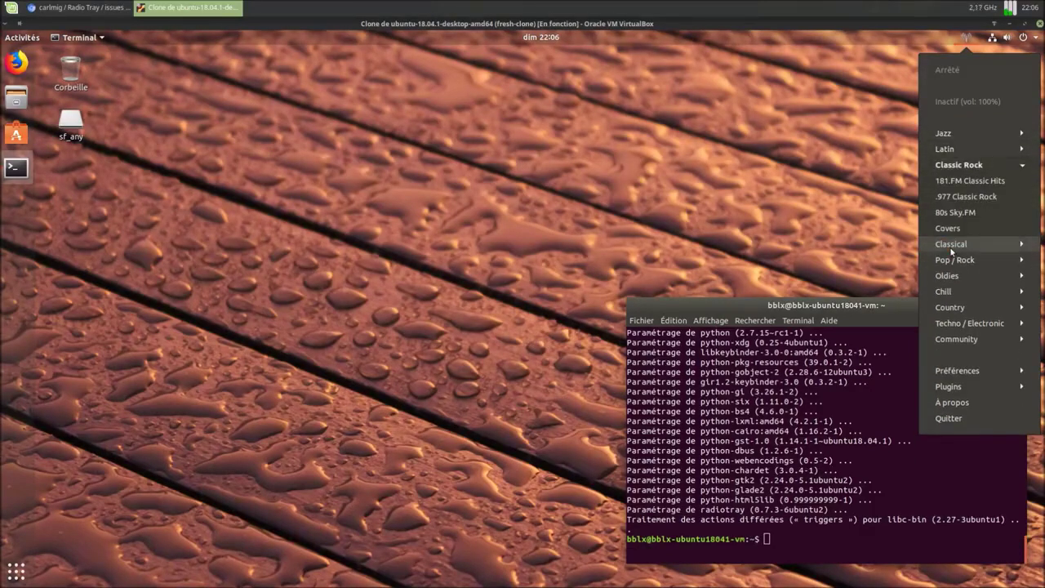
pyautogui.click(951, 247)
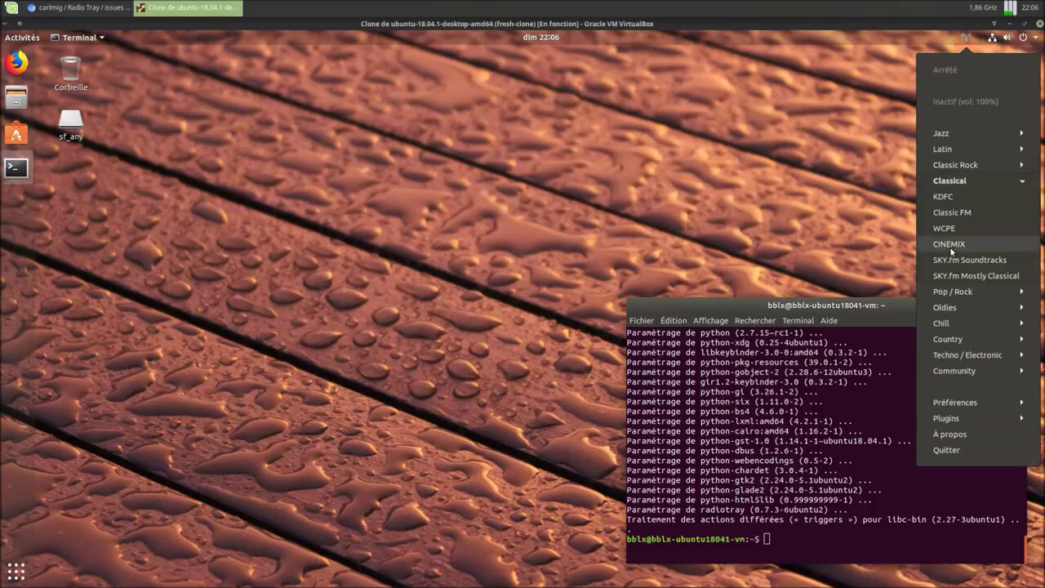
pyautogui.click(949, 294)
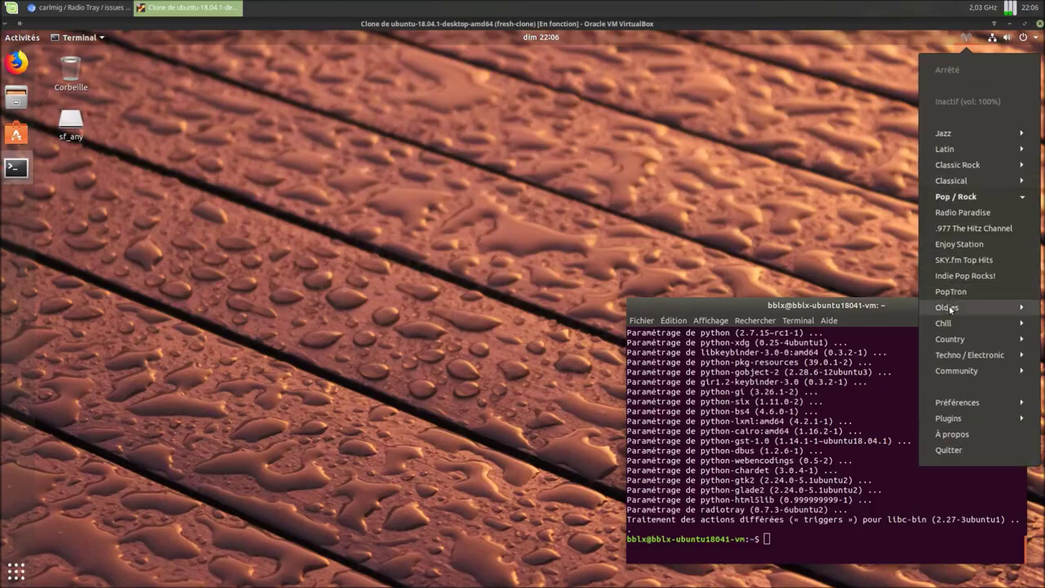
# Step: Expand the Oldies, Chill, Country, Techno / Electronic and Community genres, then show About (version 0.7.3)
pyautogui.click(951, 310)
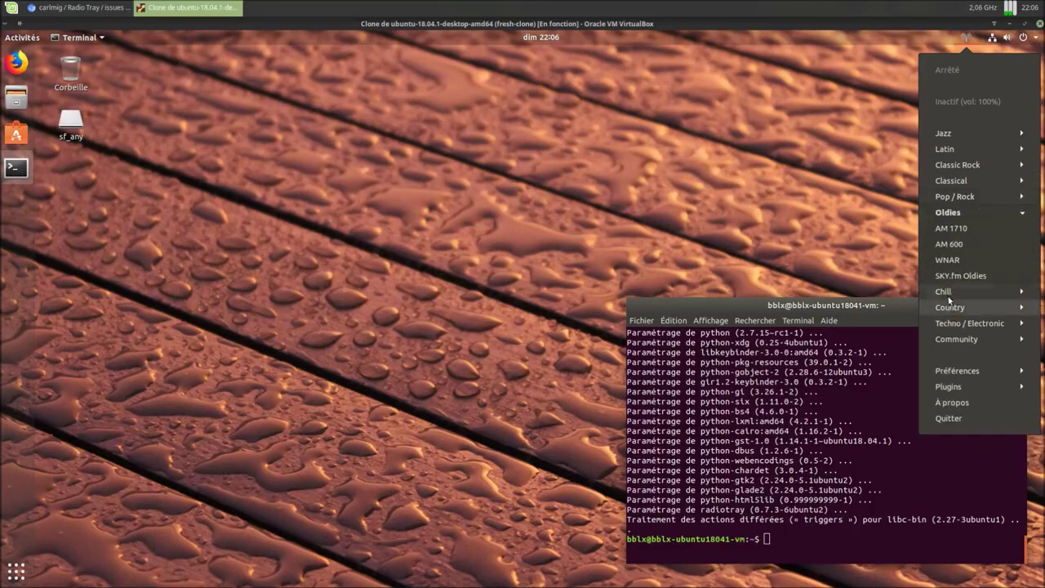
pyautogui.click(951, 303)
pyautogui.click(950, 340)
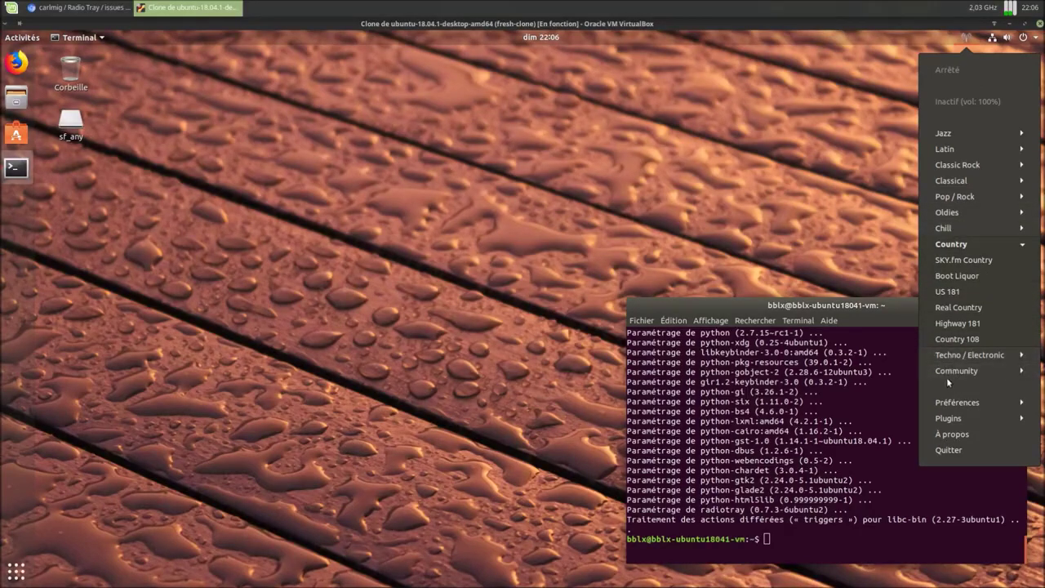
pyautogui.click(949, 359)
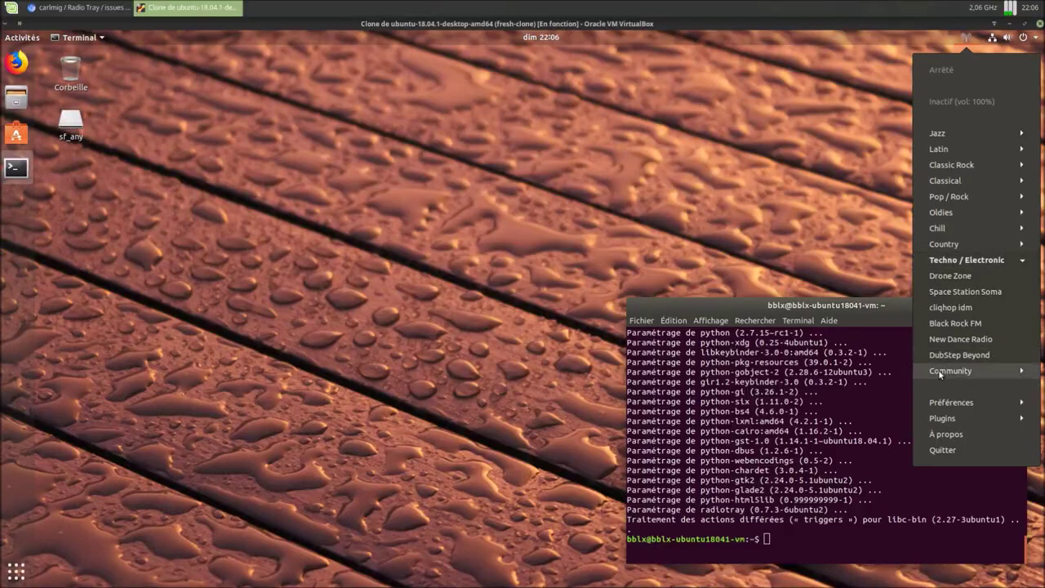
pyautogui.click(950, 371)
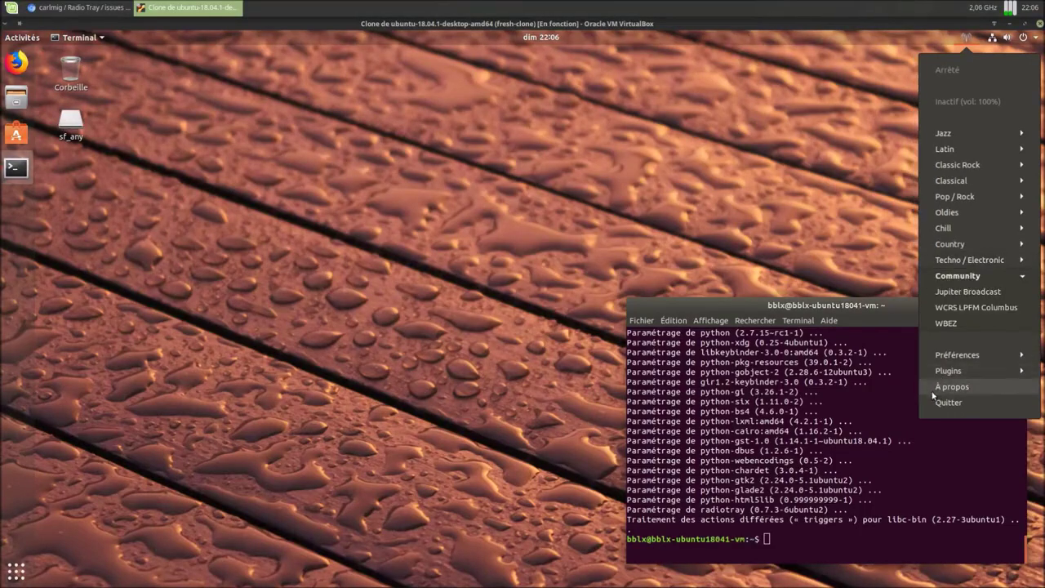
pyautogui.click(933, 390)
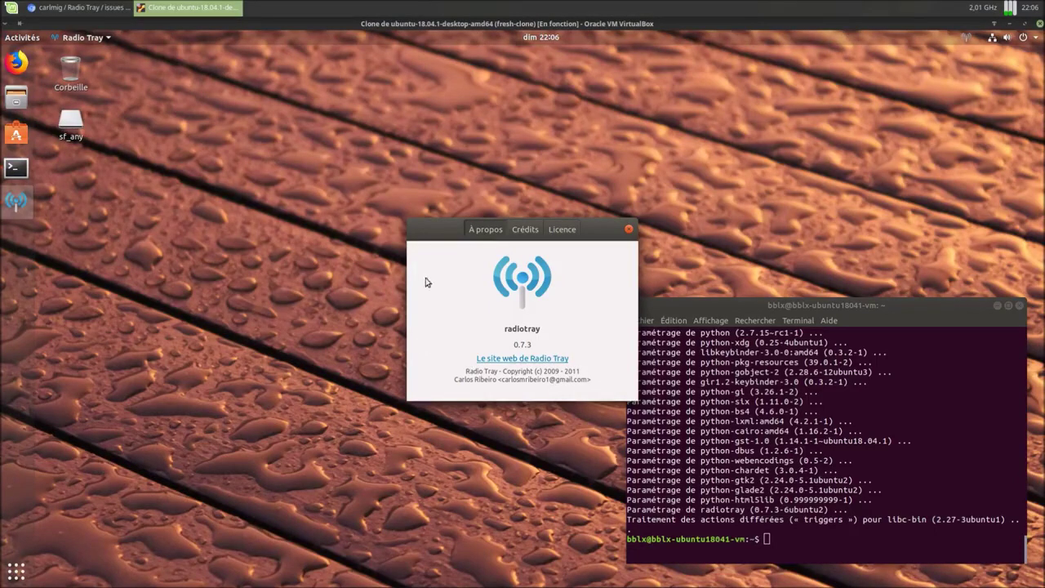
# Step: View Radio Tray's credits and GPL v3 licence, close About, and reopen the station menu
pyautogui.moveTo(419, 230); pyautogui.dragTo(253, 191)
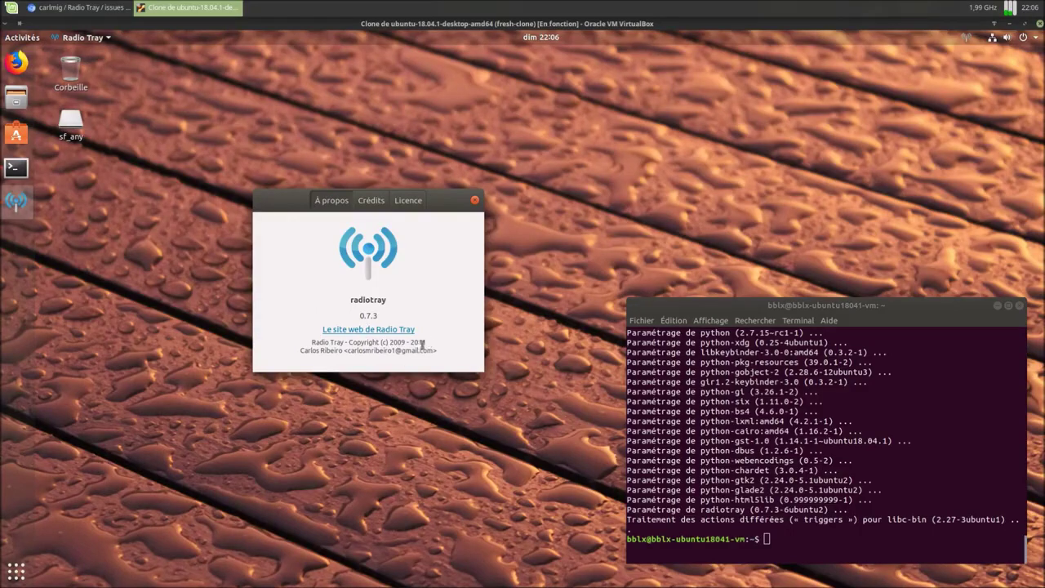
pyautogui.click(387, 205)
pyautogui.click(411, 202)
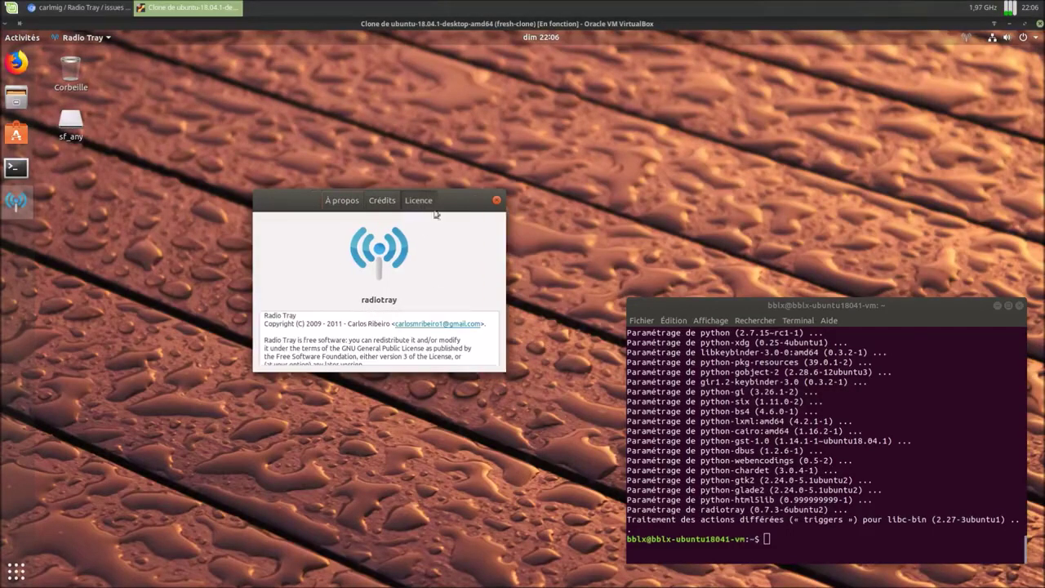
pyautogui.click(496, 201)
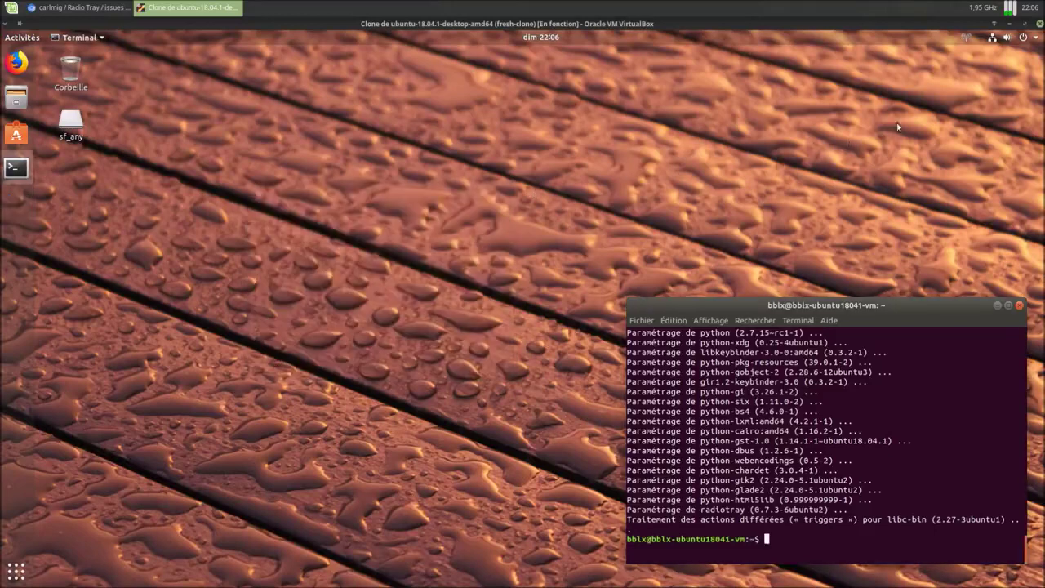
pyautogui.click(968, 37)
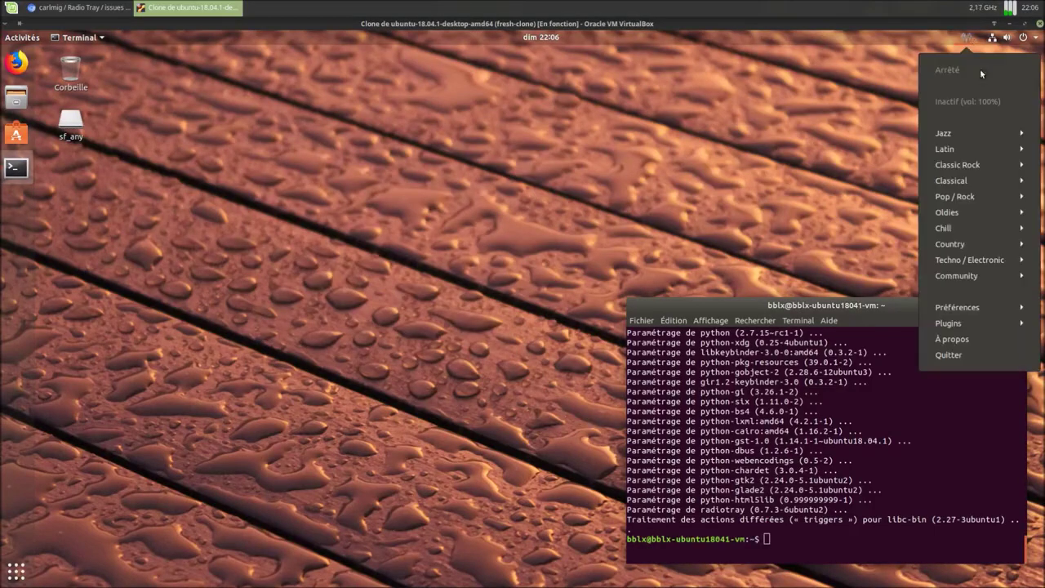
pyautogui.click(956, 325)
pyautogui.click(961, 340)
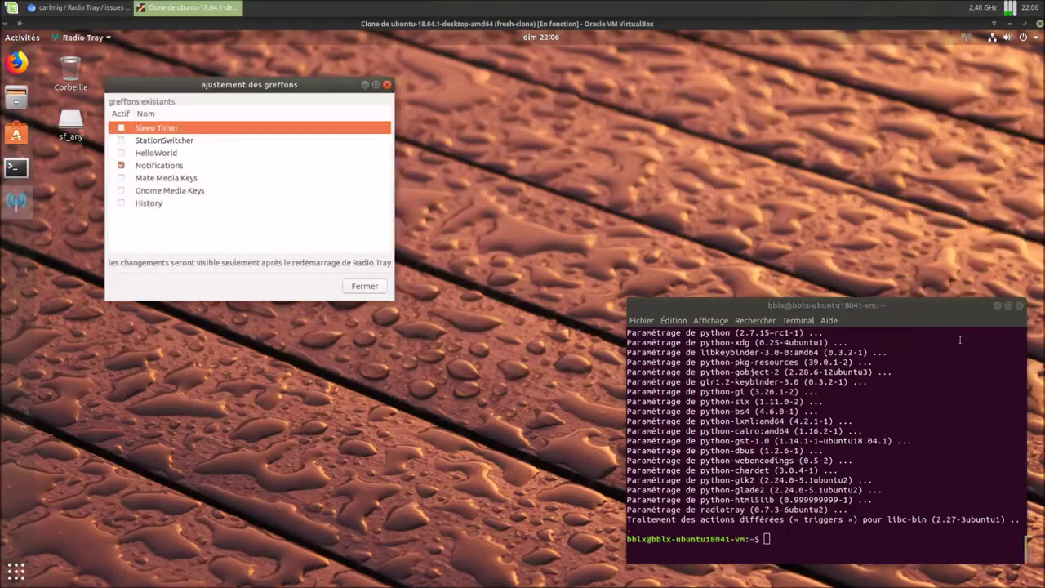
pyautogui.moveTo(317, 85); pyautogui.dragTo(472, 131)
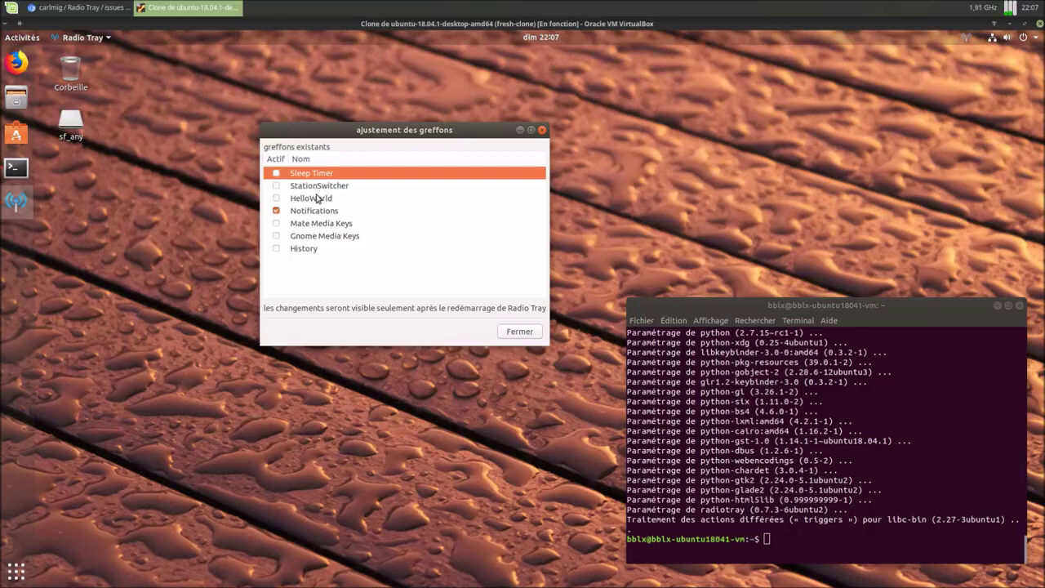
pyautogui.click(320, 200)
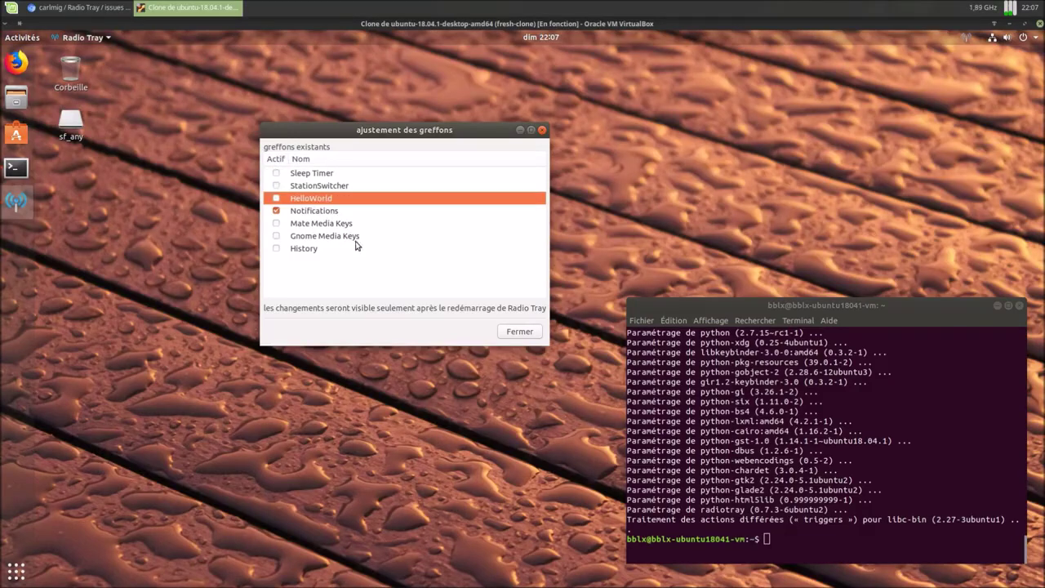
pyautogui.click(311, 254)
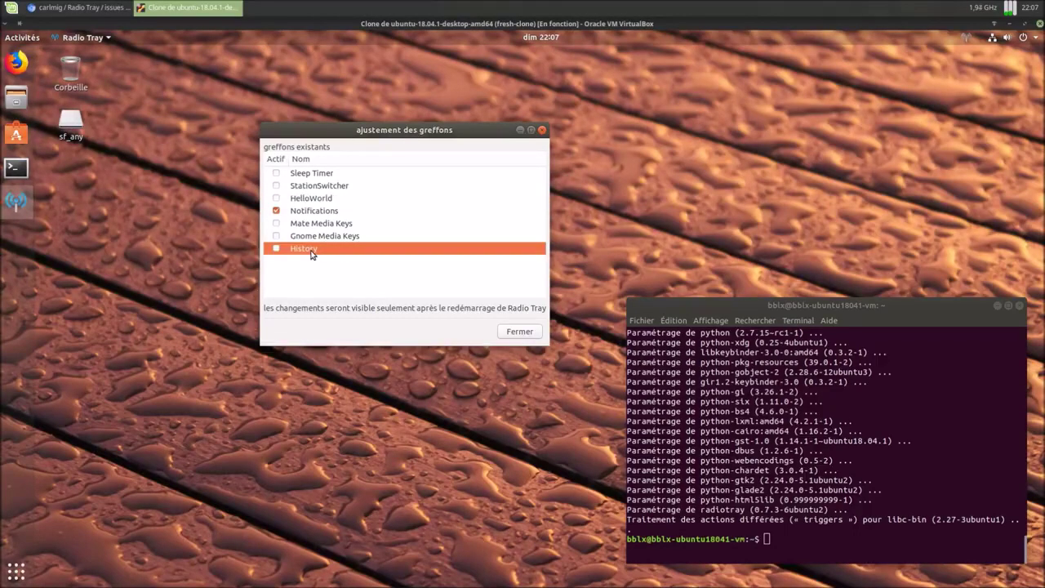
pyautogui.click(518, 332)
pyautogui.click(967, 38)
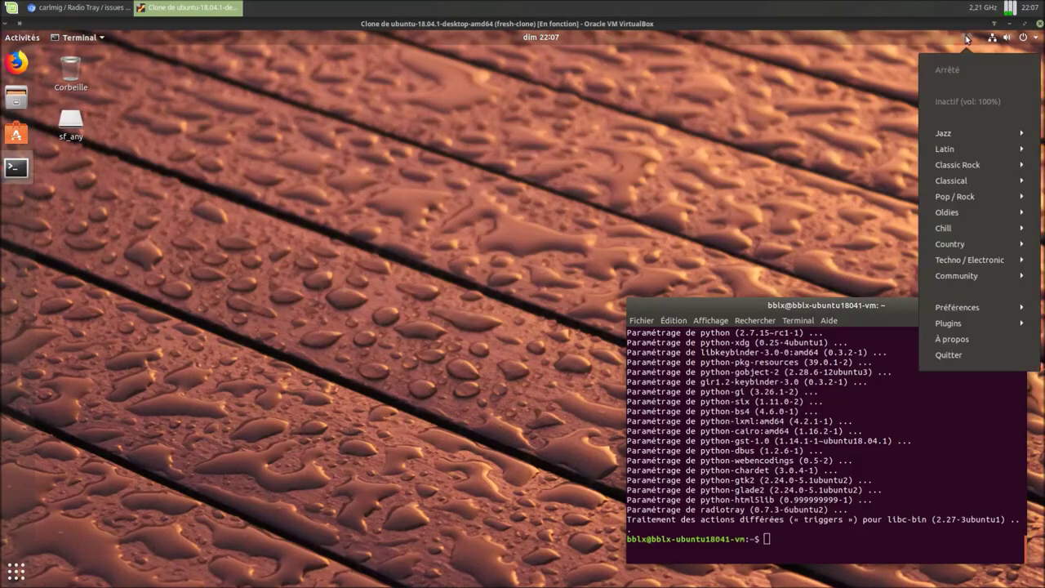
# Step: Play the Smooth Jazz station from Radio Tray's Jazz genre
pyautogui.click(966, 308)
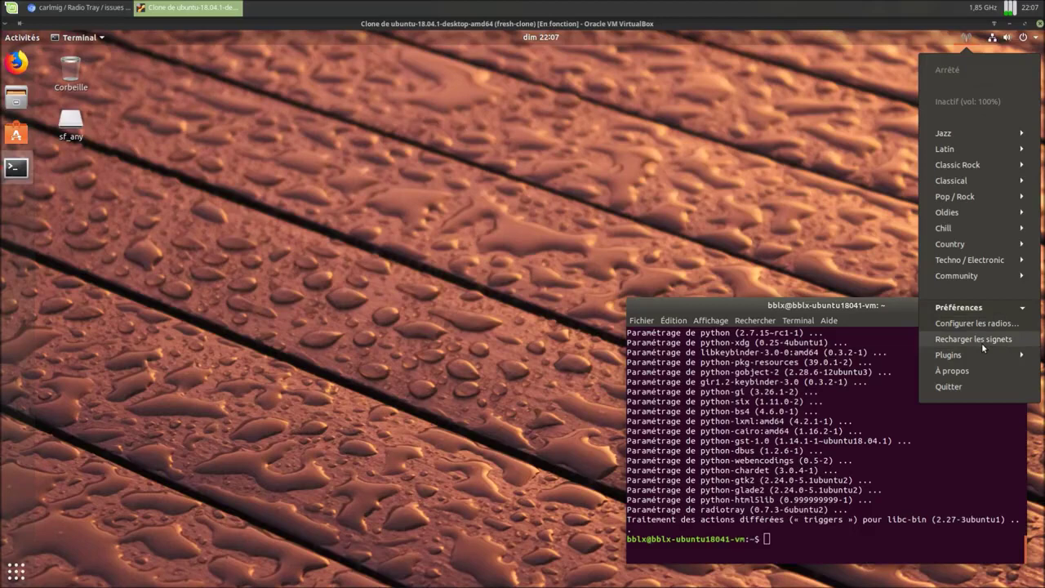
pyautogui.click(967, 38)
pyautogui.click(952, 136)
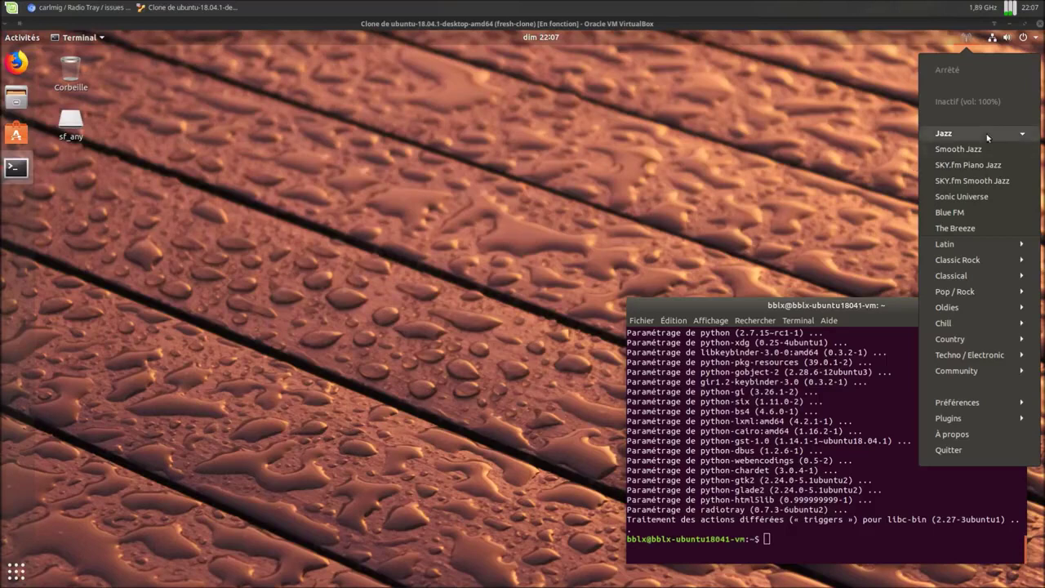
pyautogui.click(971, 154)
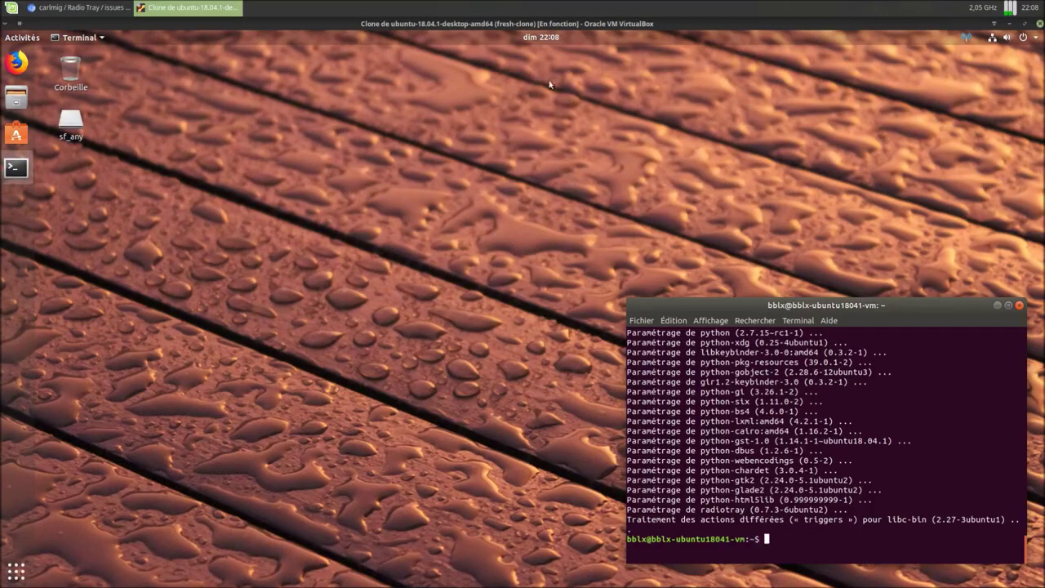
# Step: Stop the Smooth Jazz stream and return to Chromium's Radio Tray Bitbucket issue list
pyautogui.click(542, 39)
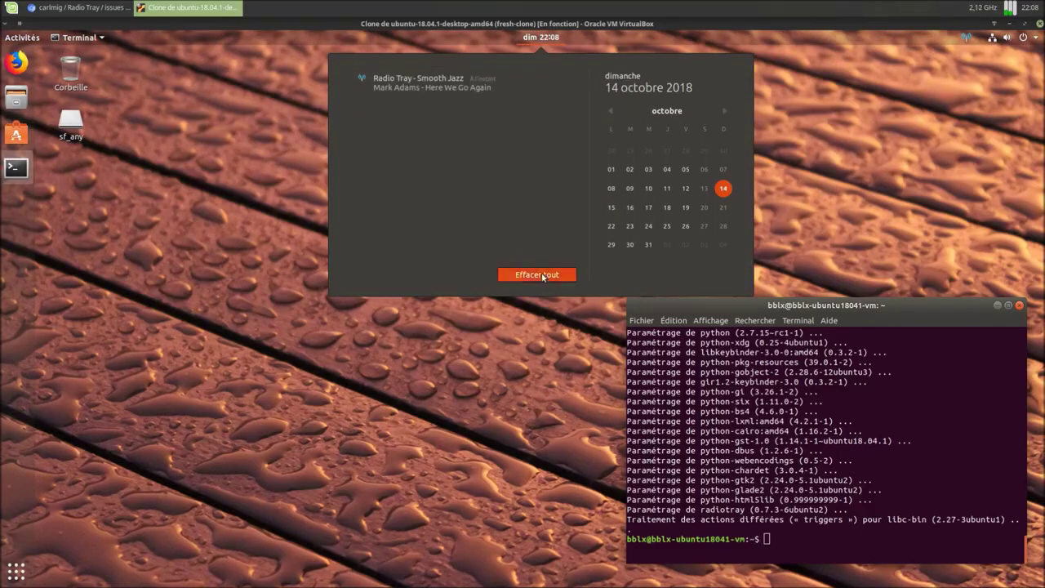
pyautogui.click(866, 190)
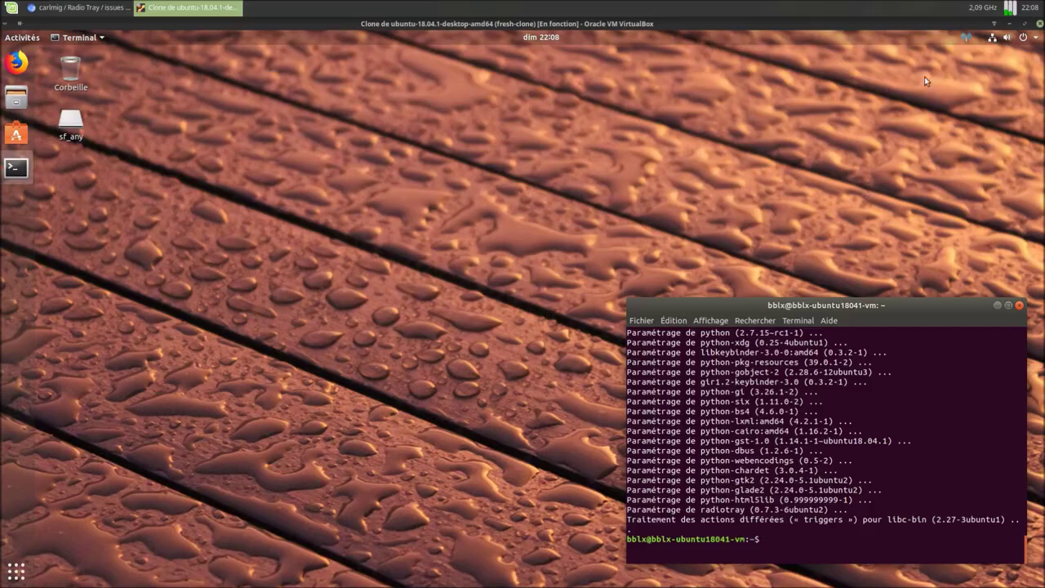
pyautogui.click(967, 39)
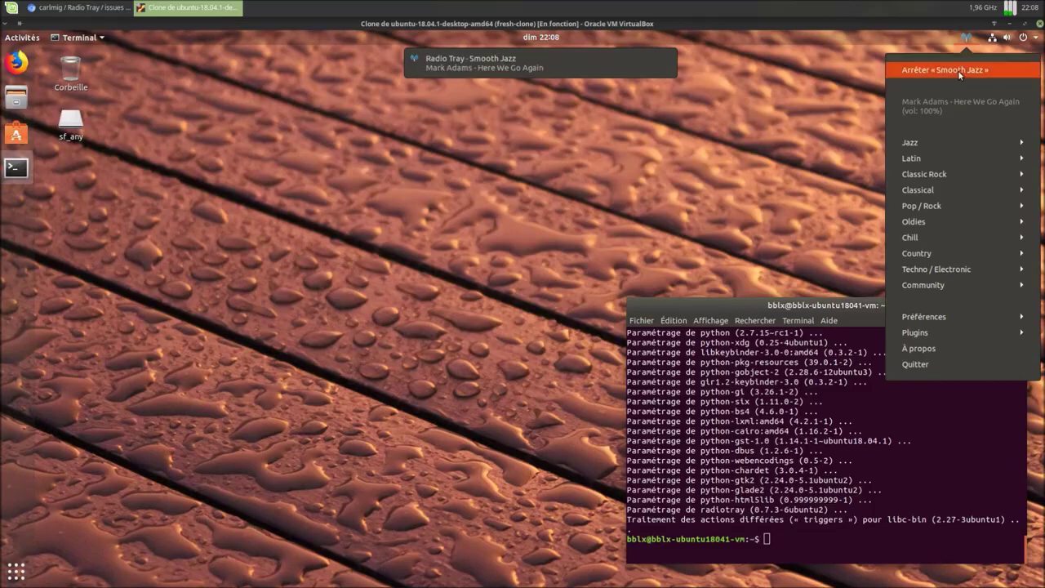
pyautogui.click(958, 70)
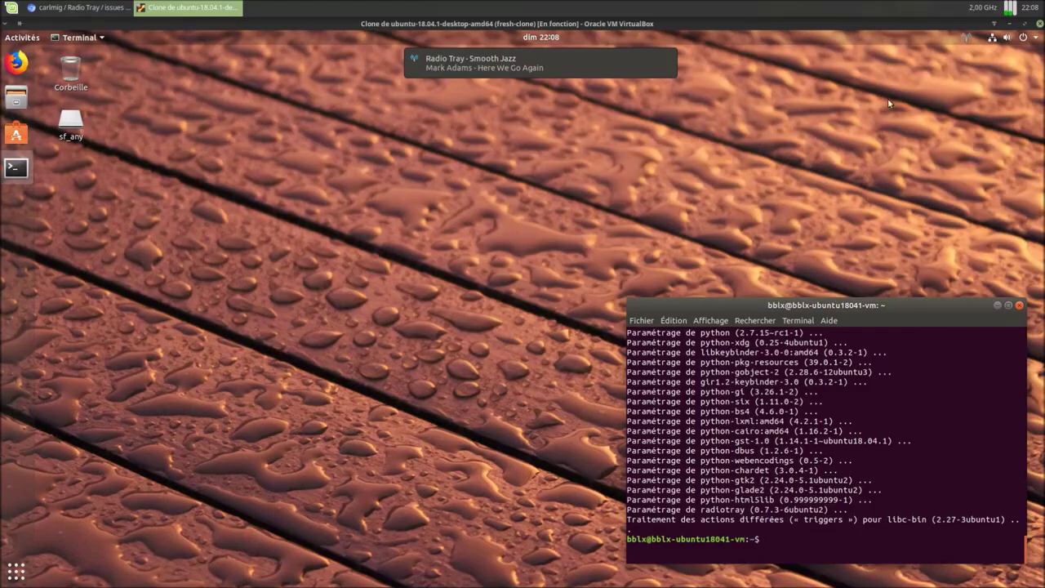
pyautogui.click(72, 15)
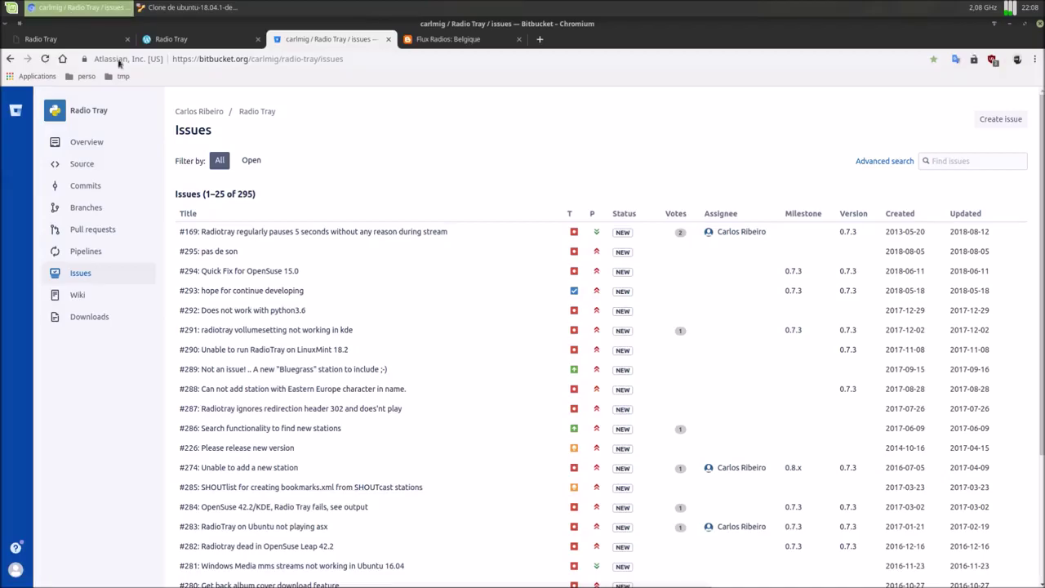
# Step: On the Flux Radios: Belgique page, go to Radios Nationales and open Bel-RTL in a new tab
pyautogui.click(441, 45)
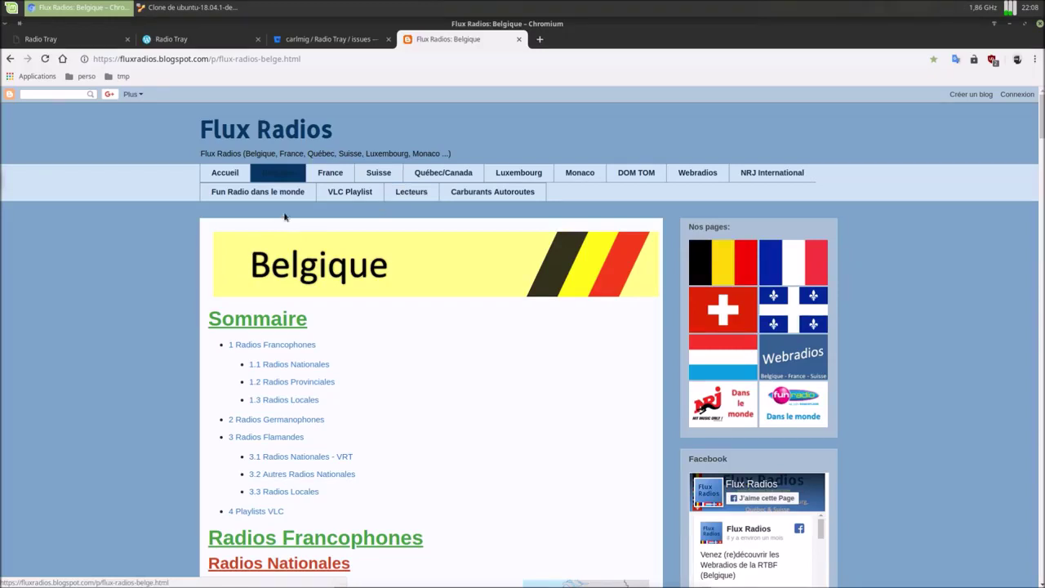
pyautogui.scroll(-1, 232, 267)
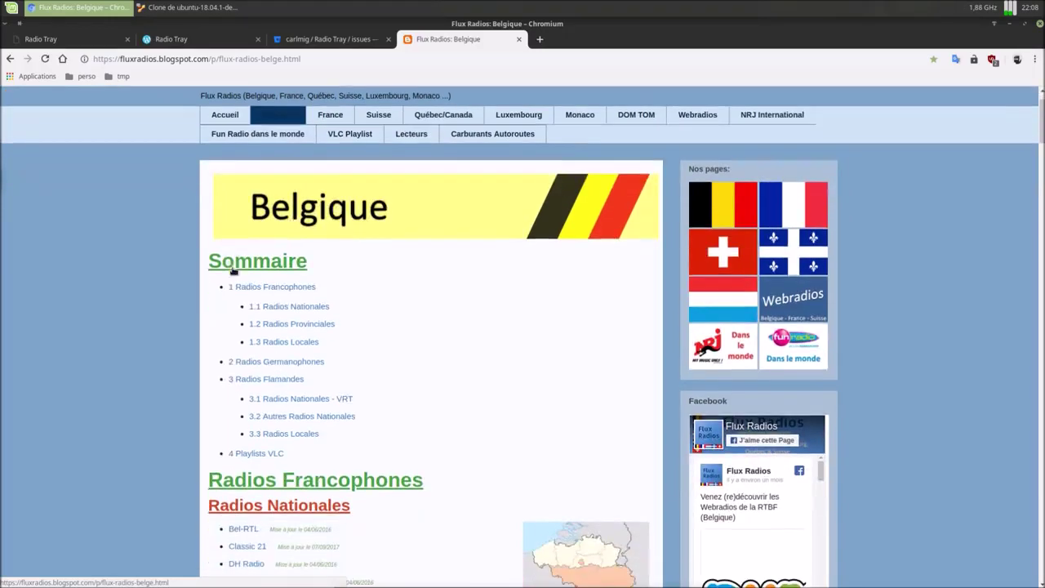
pyautogui.click(293, 307)
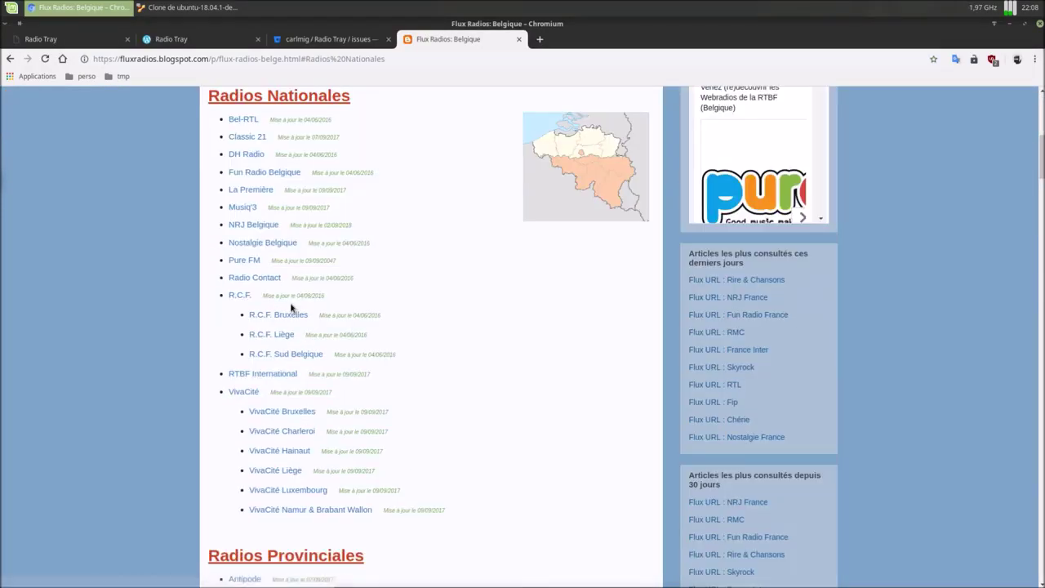
pyautogui.rightClick(241, 121)
pyautogui.click(259, 132)
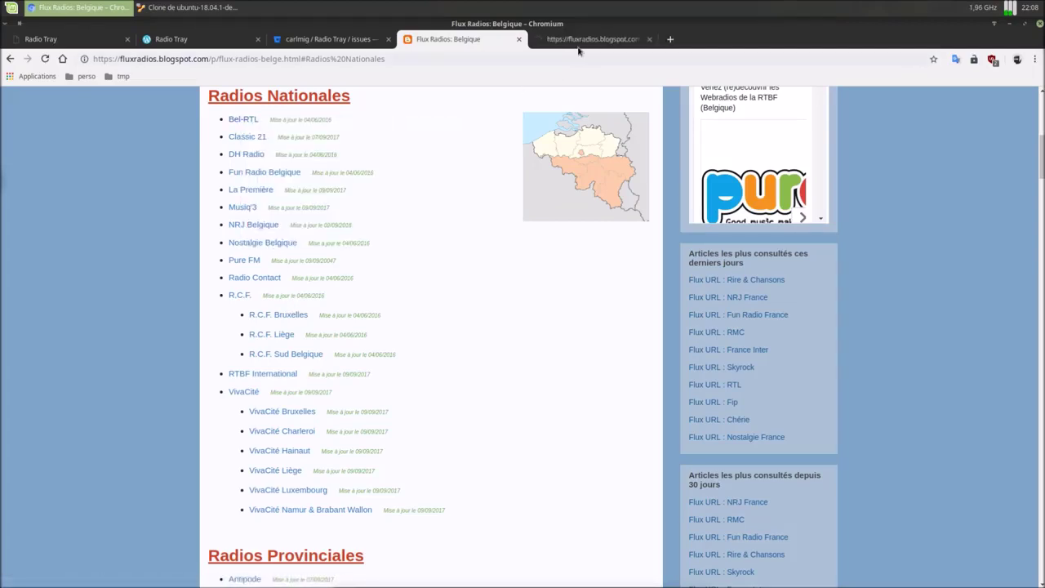
# Step: Copy the station name Bel-RTL from its page and return to the Ubuntu VM
pyautogui.click(579, 42)
pyautogui.moveTo(234, 257); pyautogui.dragTo(301, 258)
pyautogui.rightClick(299, 259)
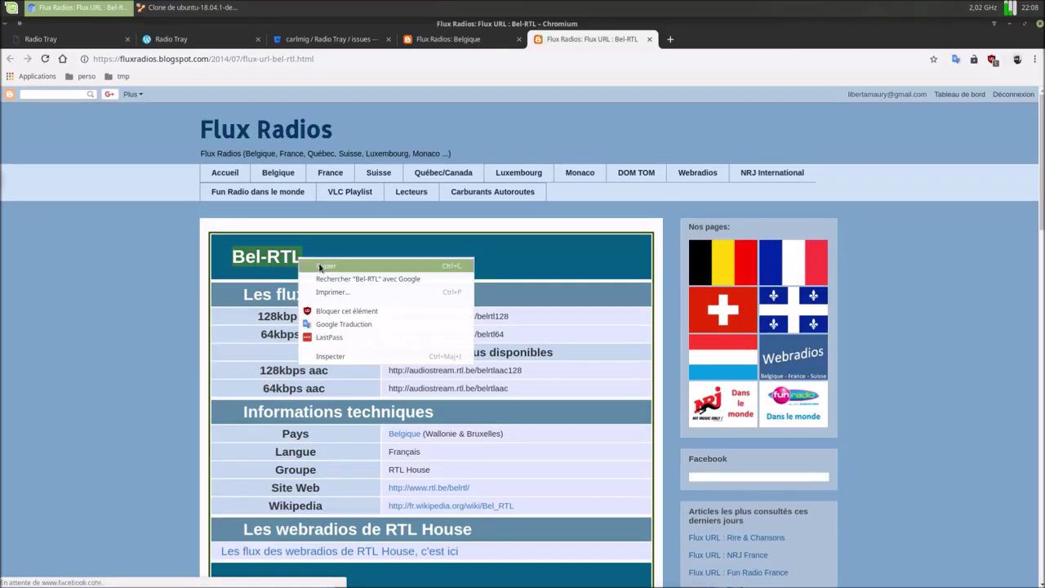
pyautogui.click(321, 266)
pyautogui.click(188, 7)
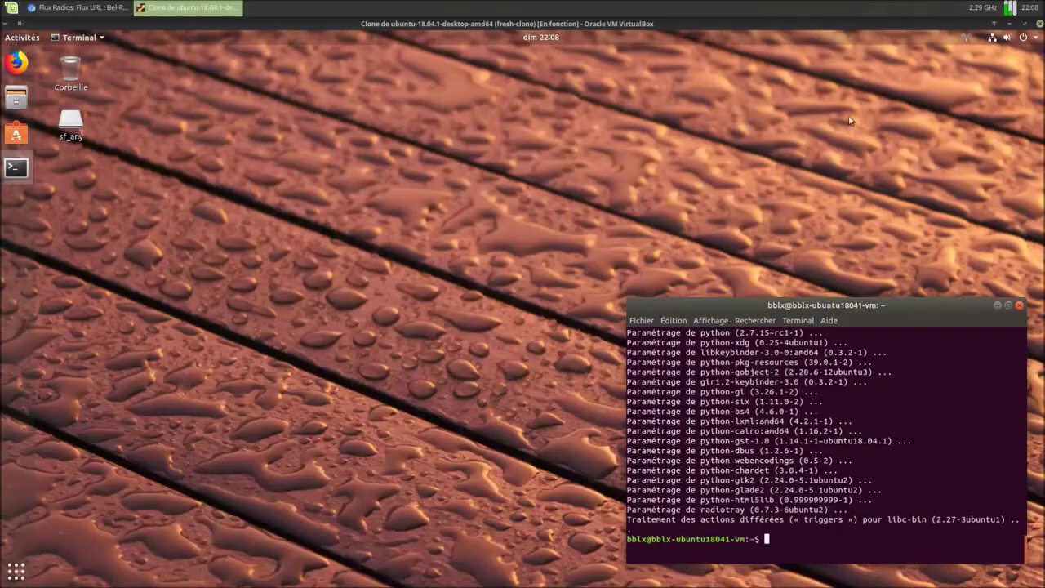
# Step: Open Radio Tray's Configurer les radios window and add a new group named Belgique
pyautogui.click(965, 37)
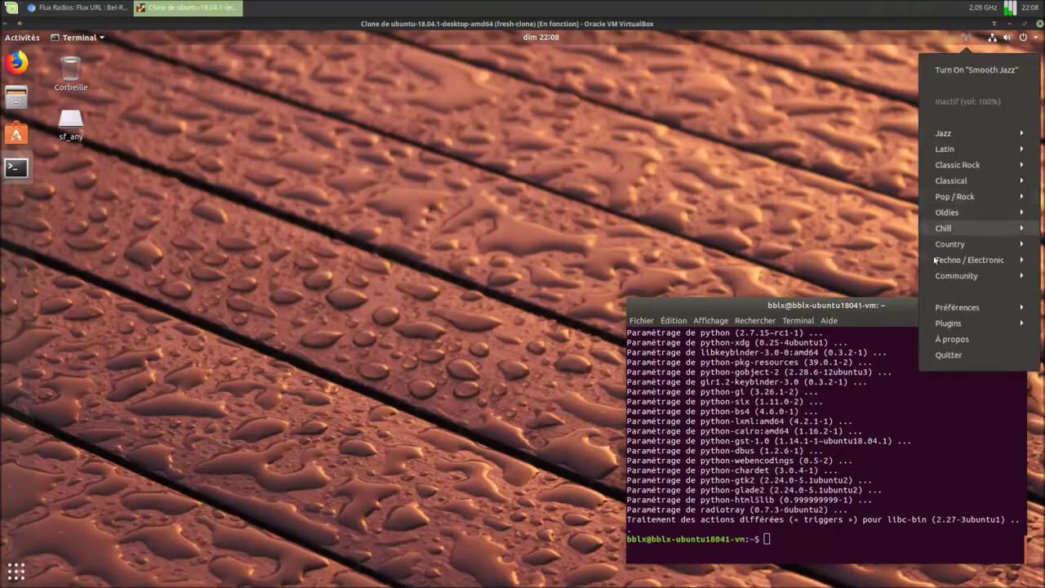
pyautogui.moveTo(953, 311)
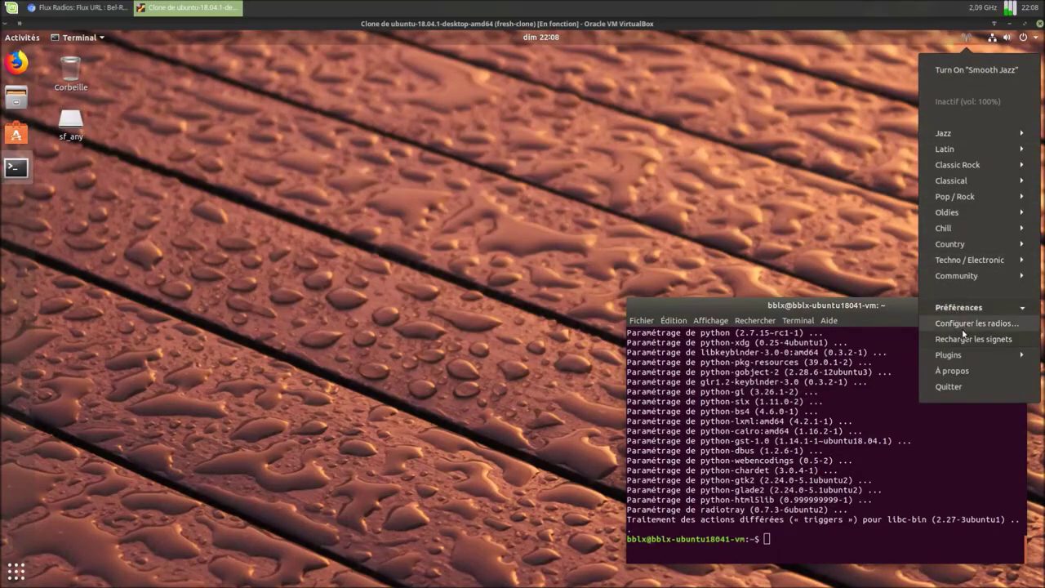
pyautogui.click(964, 330)
pyautogui.moveTo(246, 44); pyautogui.dragTo(332, 122)
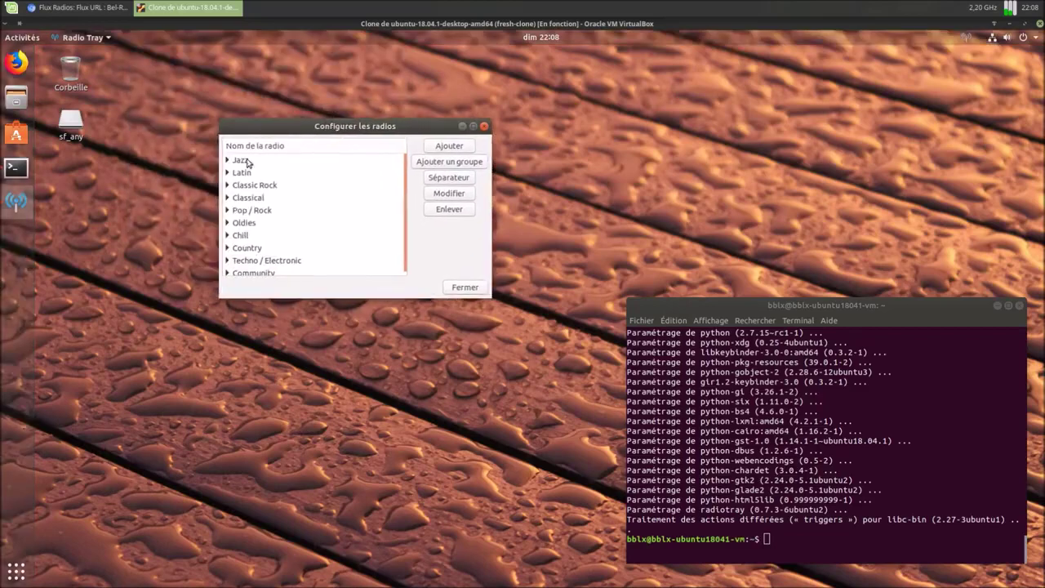
pyautogui.click(451, 167)
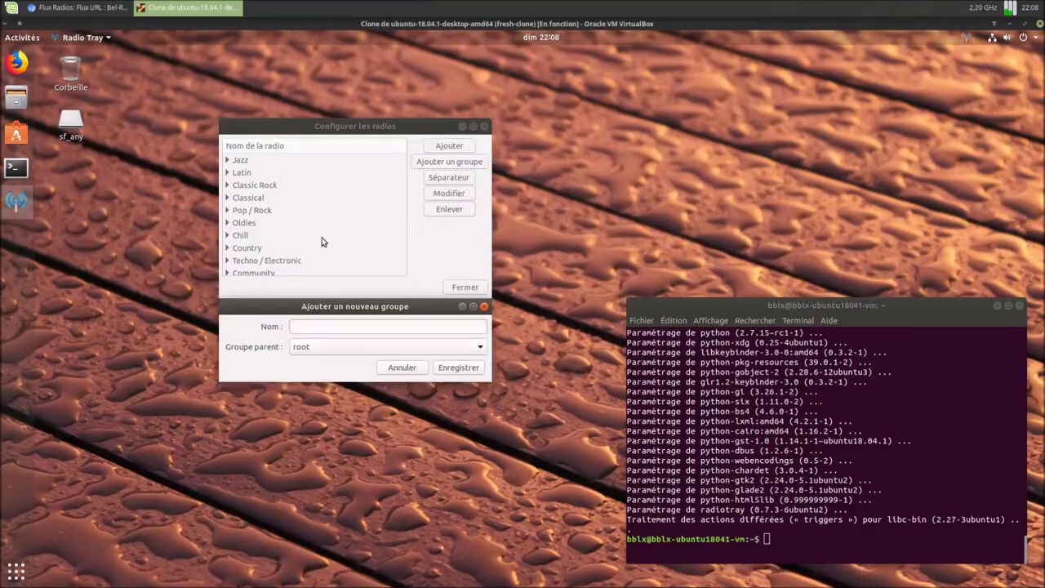
pyautogui.write('Belgique')
pyautogui.click(460, 372)
# Step: Add a new station to the Belgique group, pasting Bel-RTL as its name
pyautogui.scroll(-1, 319, 249)
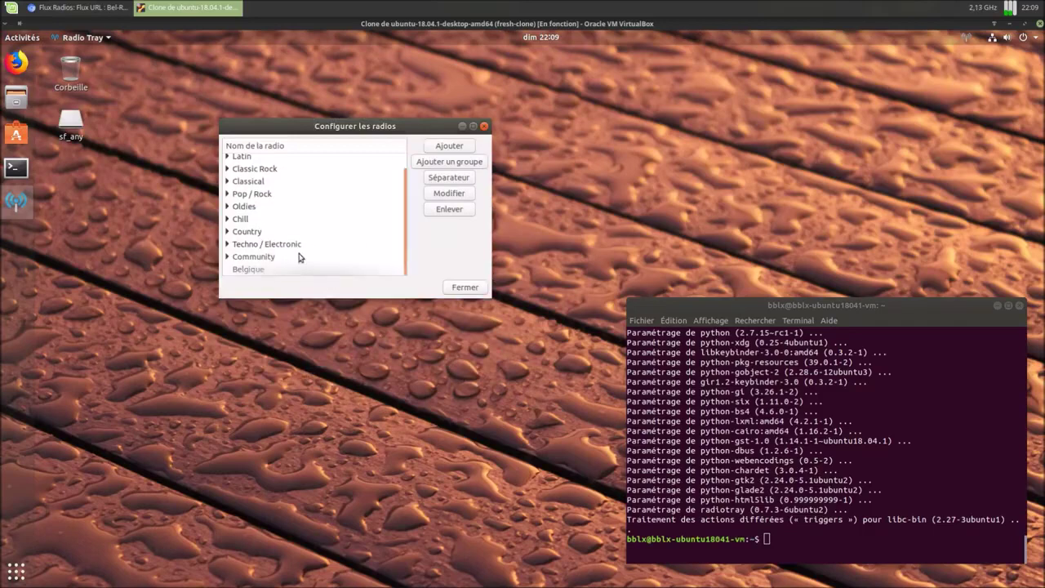
pyautogui.click(249, 269)
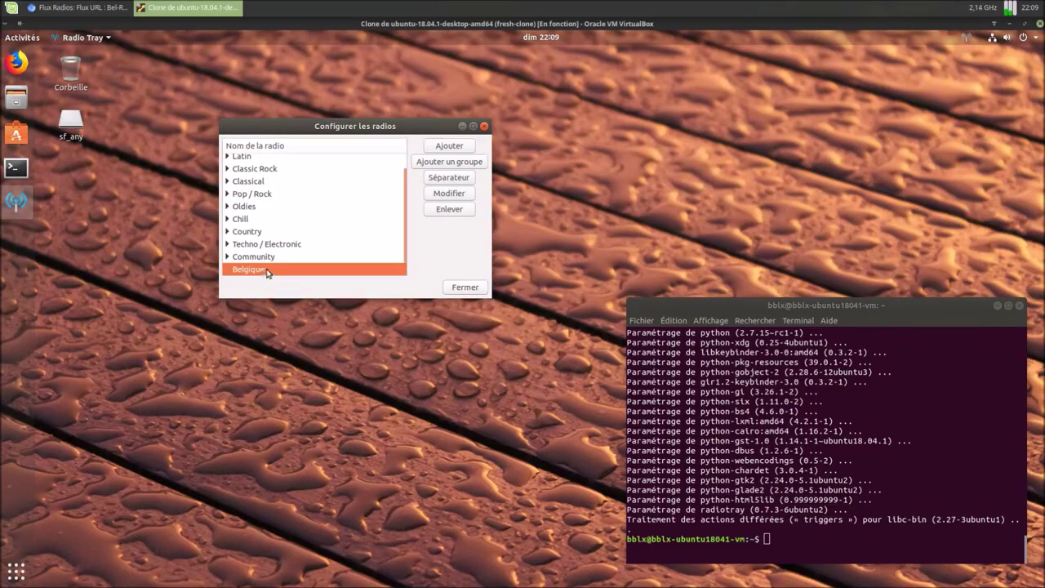
pyautogui.click(453, 147)
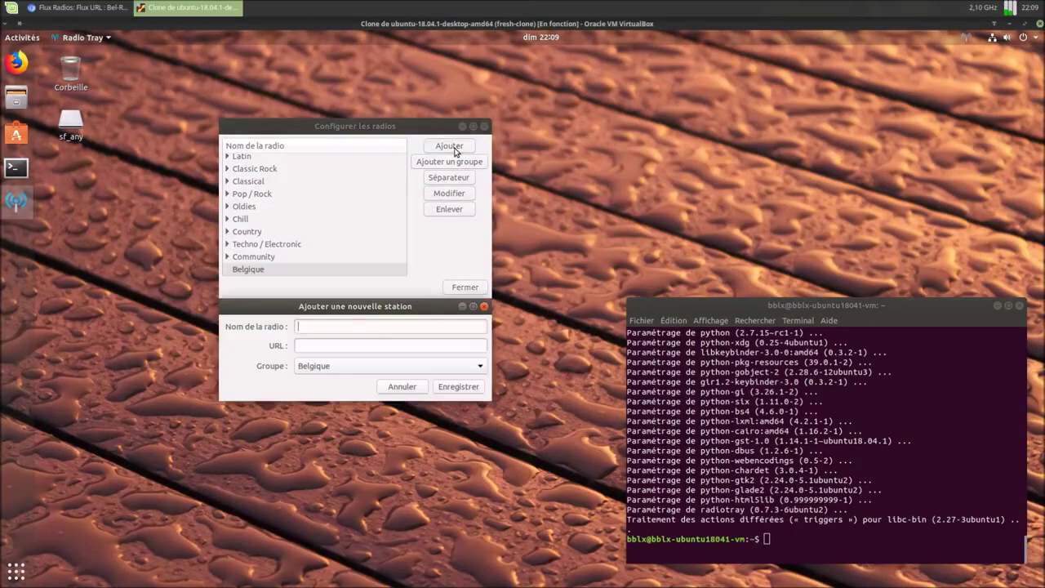
pyautogui.rightClick(344, 327)
pyautogui.click(362, 358)
pyautogui.click(114, 9)
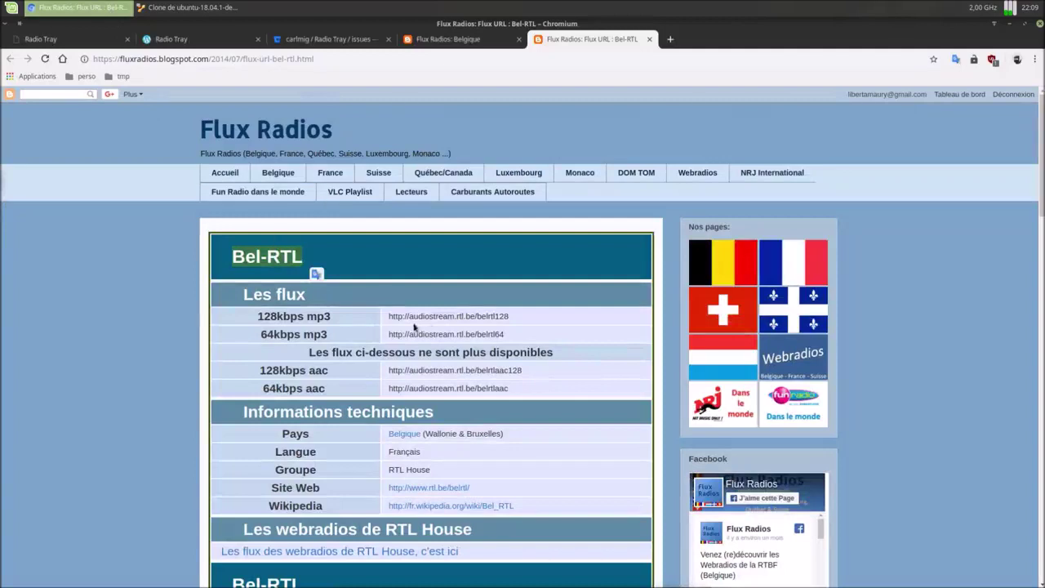
pyautogui.moveTo(388, 316); pyautogui.dragTo(508, 316)
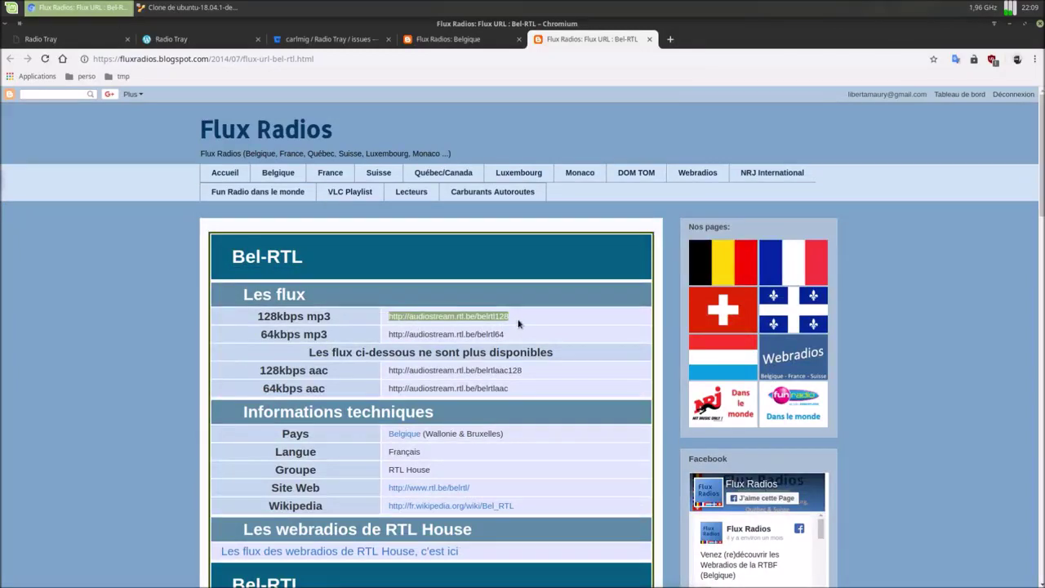
pyautogui.rightClick(508, 316)
pyautogui.click(529, 325)
pyautogui.click(188, 8)
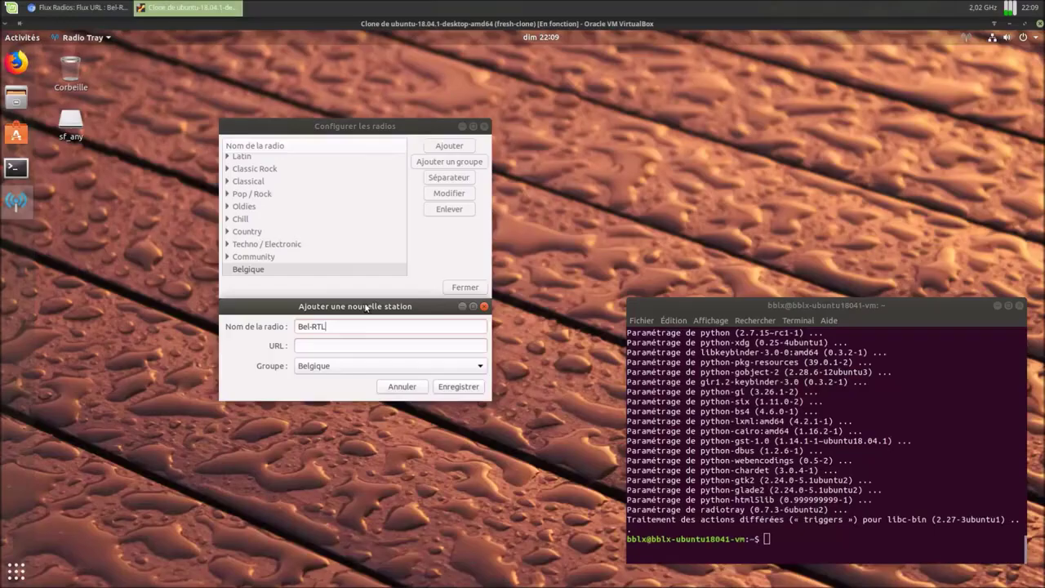
pyautogui.rightClick(367, 352)
pyautogui.click(385, 380)
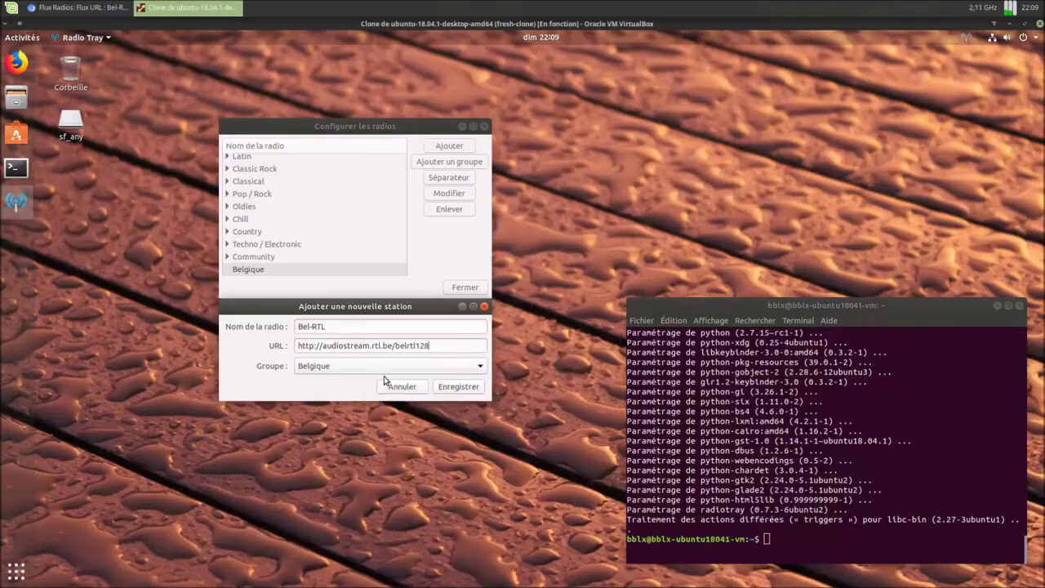
pyautogui.click(469, 386)
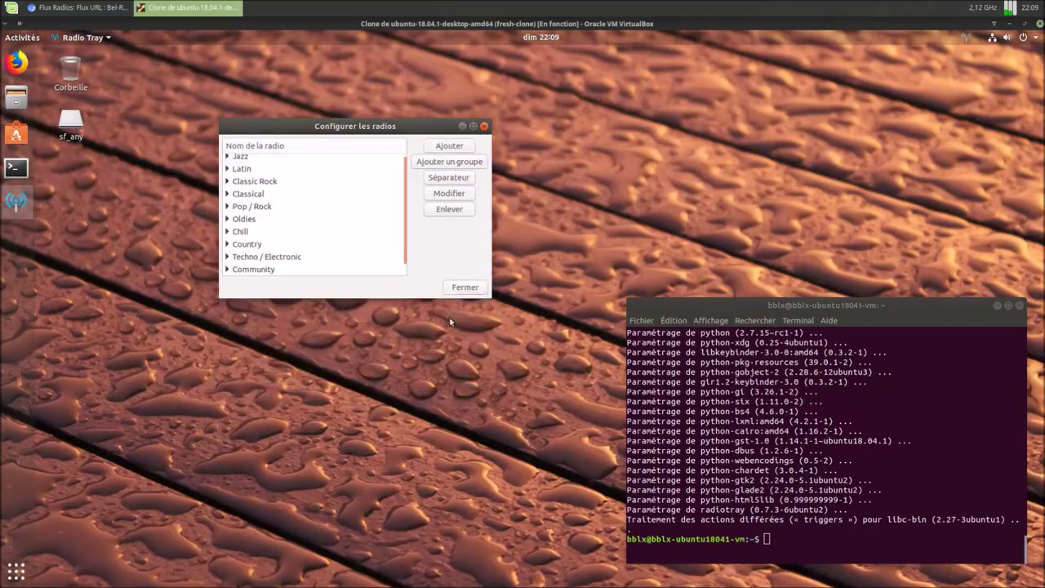
pyautogui.click(454, 287)
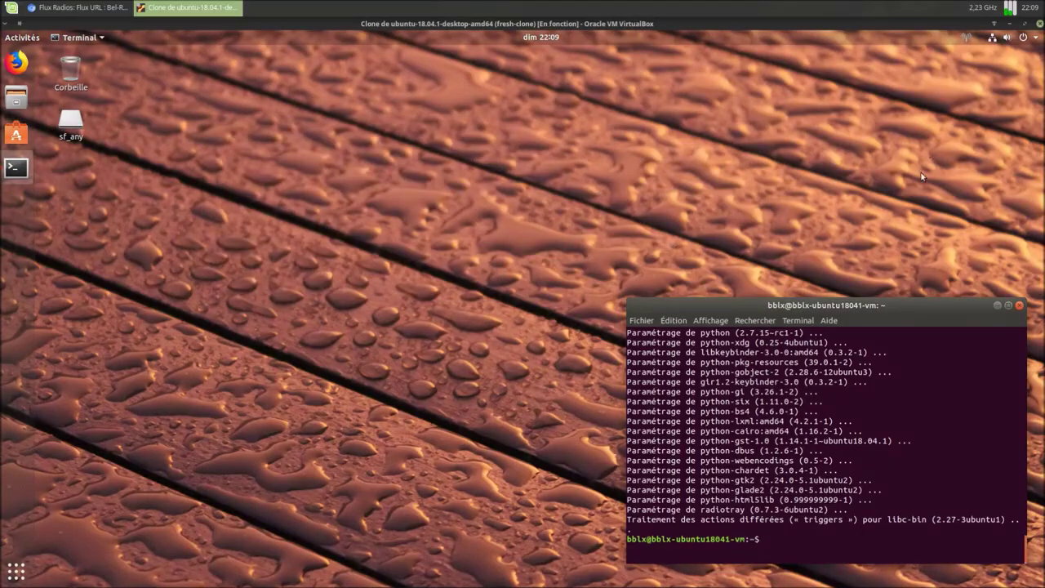
# Step: Play Bel-RTL from the Belgique group in the Radio Tray menu, then stop it
pyautogui.click(968, 38)
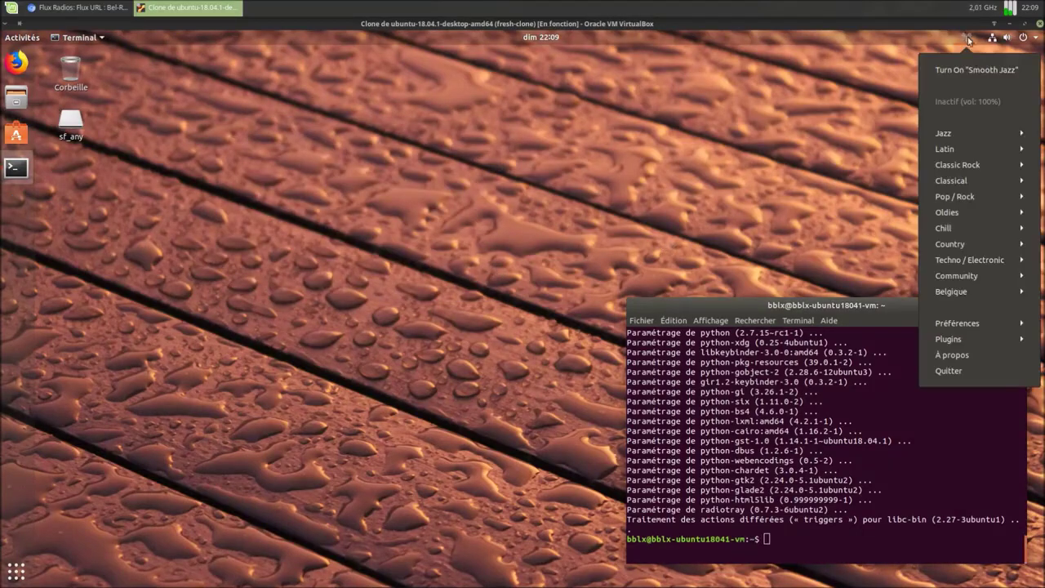
pyautogui.click(954, 292)
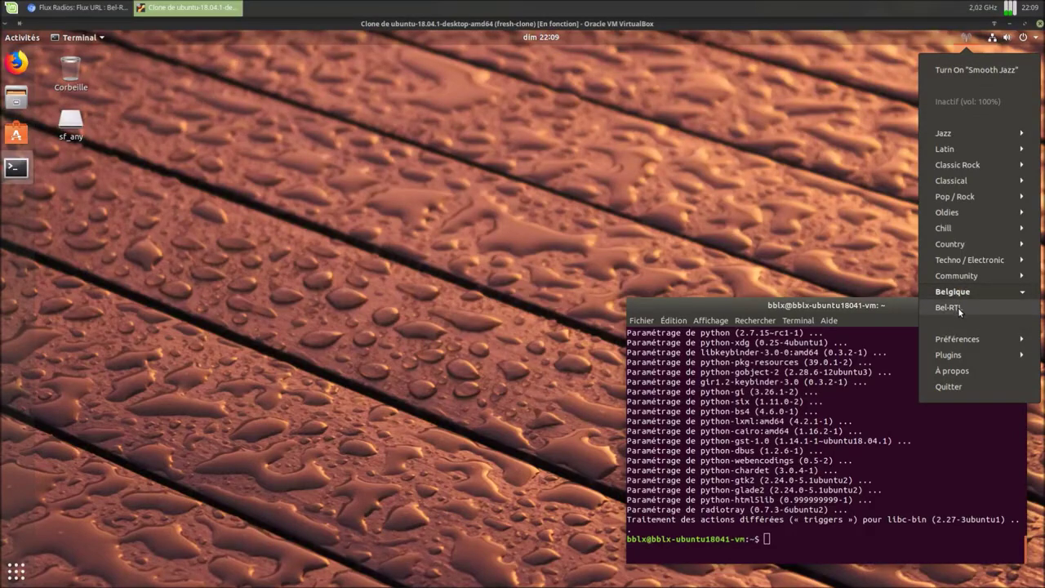
pyautogui.click(949, 308)
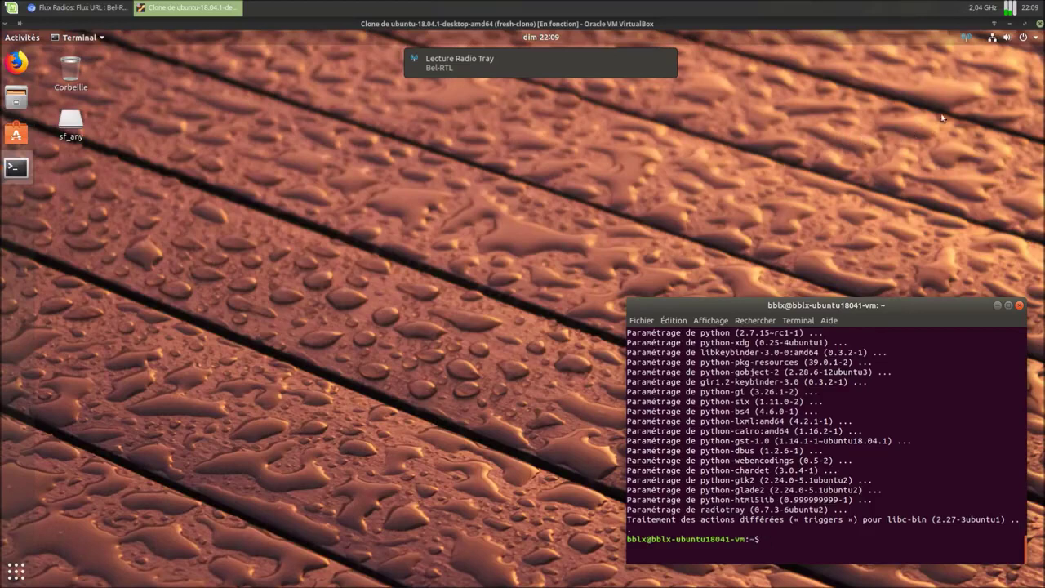
pyautogui.click(967, 38)
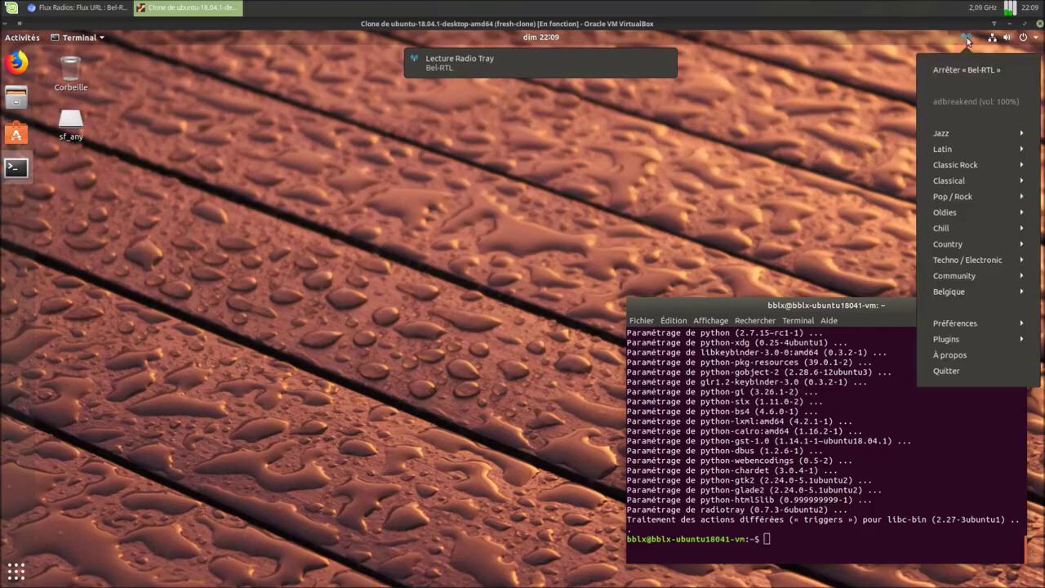
pyautogui.click(963, 69)
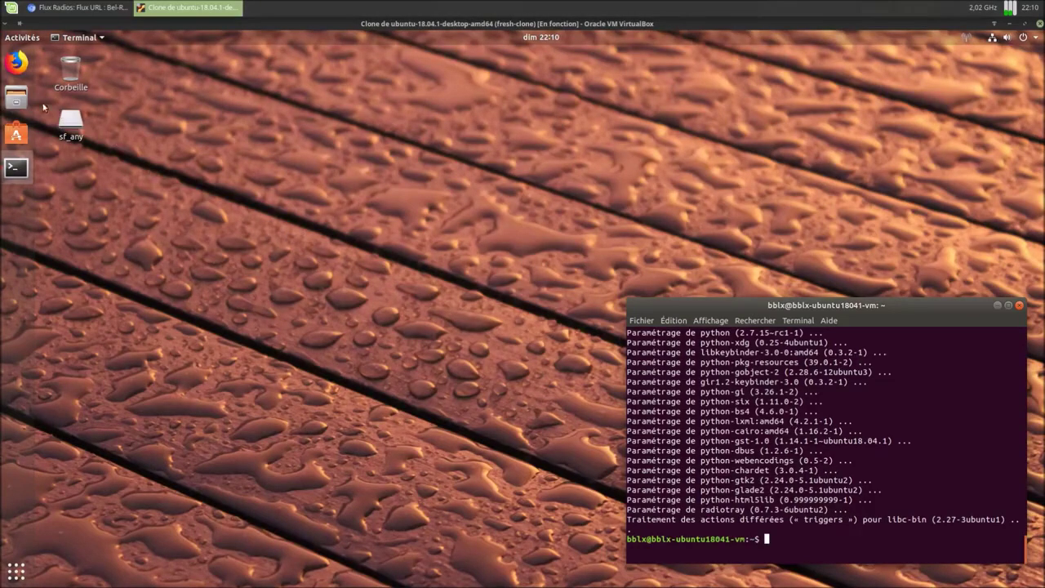
# Step: Open the home folder in Files and turn on showing hidden files
pyautogui.click(16, 98)
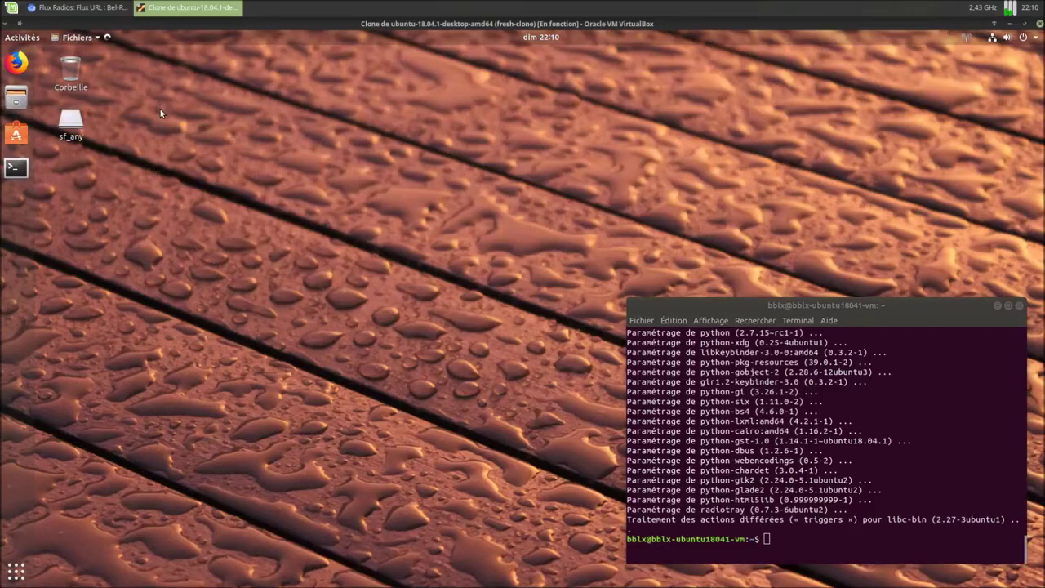
pyautogui.moveTo(518, 180); pyautogui.dragTo(359, 77)
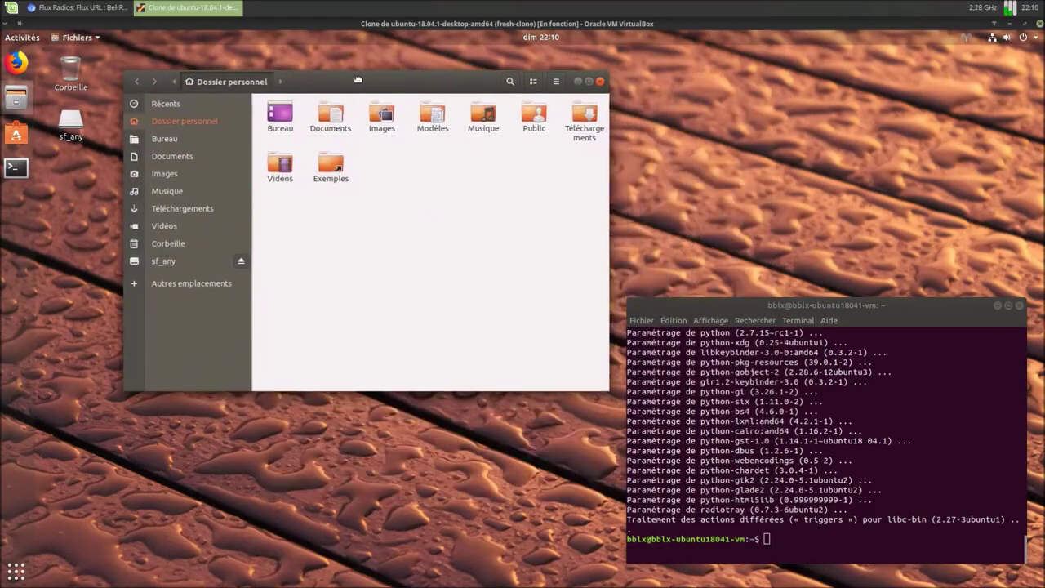
pyautogui.click(558, 85)
pyautogui.click(589, 302)
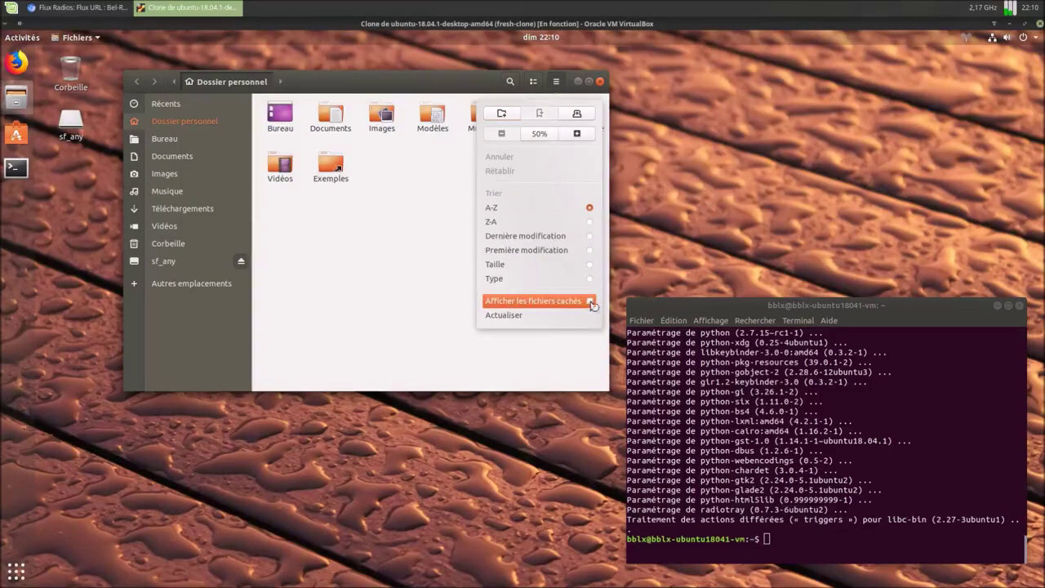
pyautogui.click(400, 344)
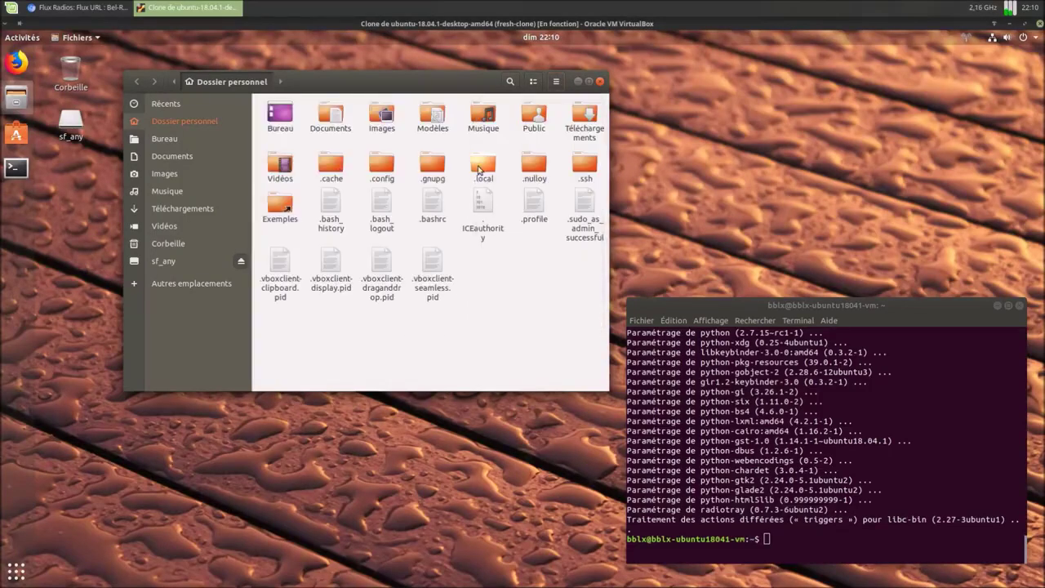
# Step: Browse to .local/share/radiotray and open bookmarks.xml in the text editor
pyautogui.doubleClick(482, 166)
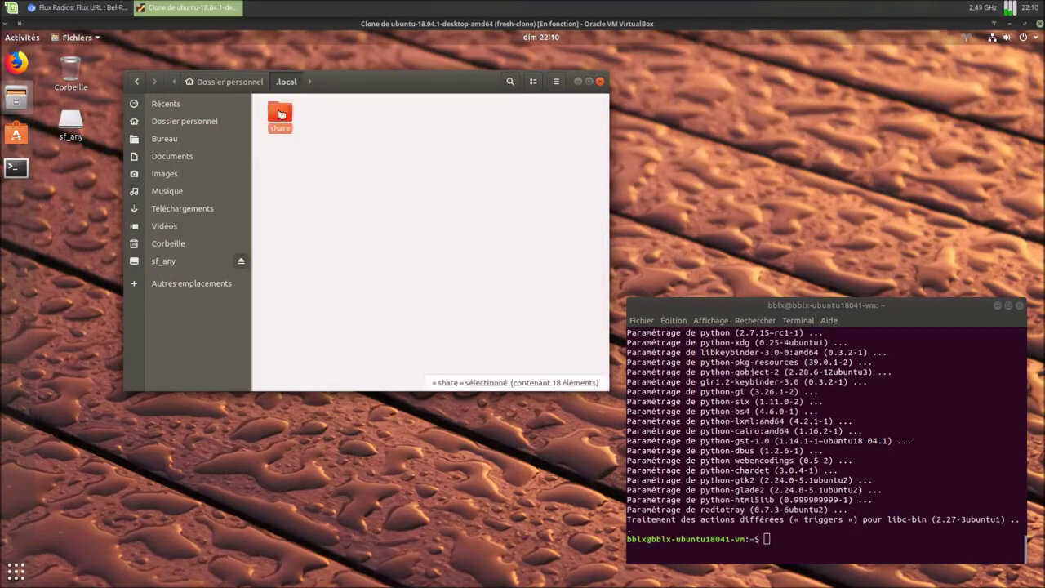
pyautogui.doubleClick(280, 116)
pyautogui.doubleClick(478, 173)
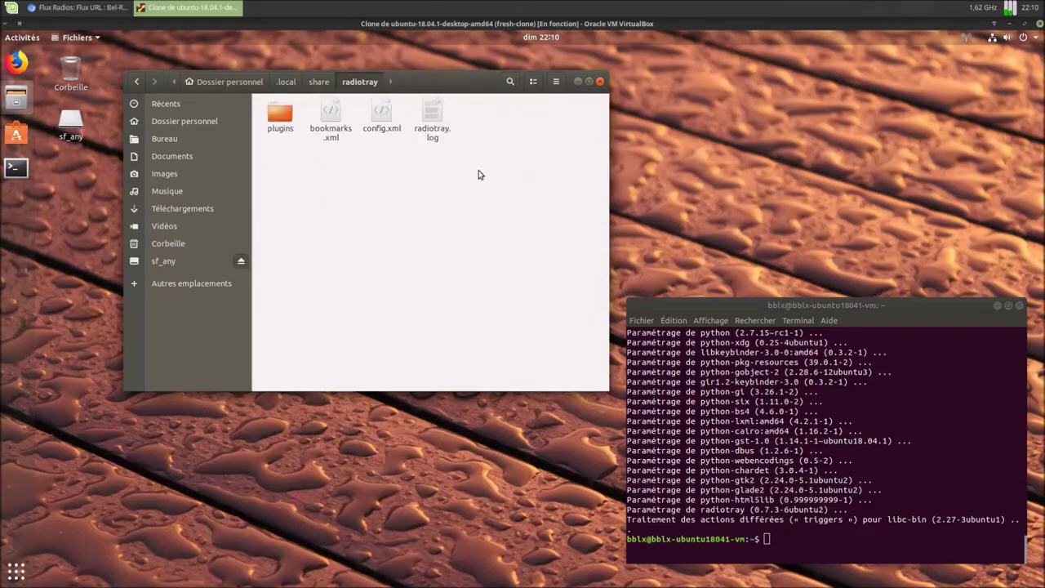
pyautogui.click(334, 115)
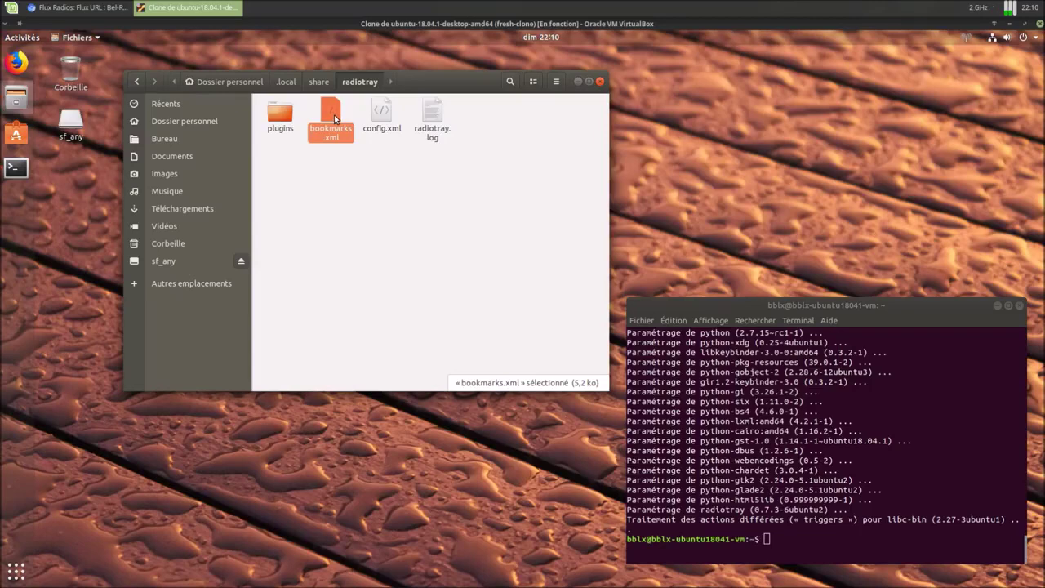
pyautogui.doubleClick(334, 114)
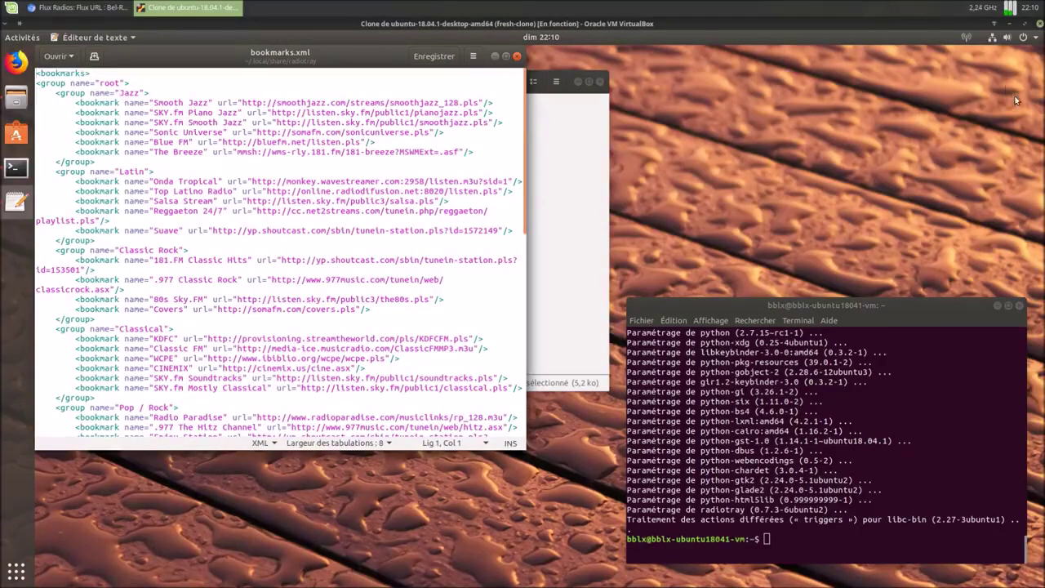
# Step: Compare the Jazz group's stations in the Radio Tray menu with the XML
pyautogui.click(966, 41)
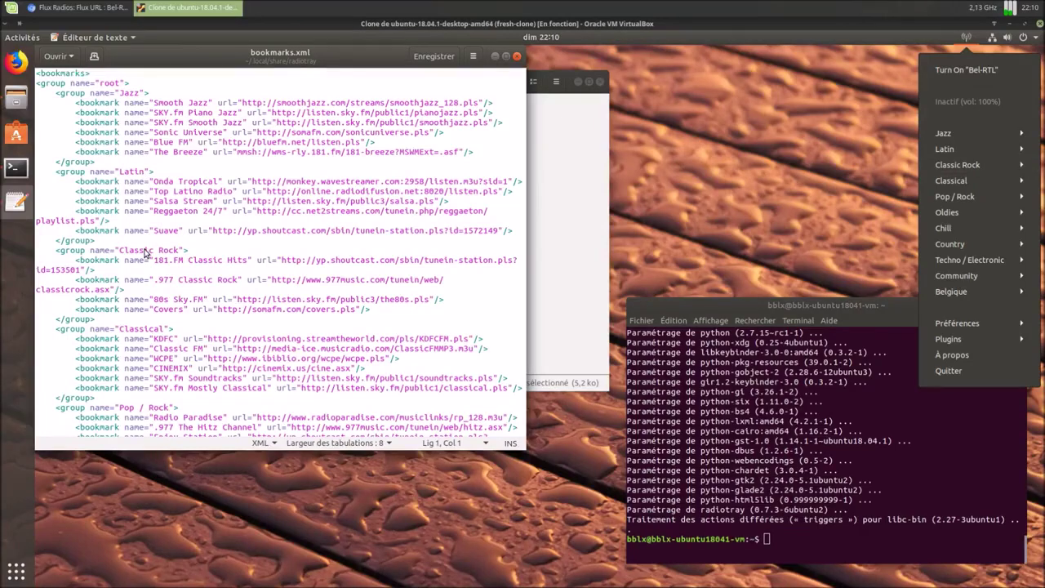
pyautogui.click(965, 133)
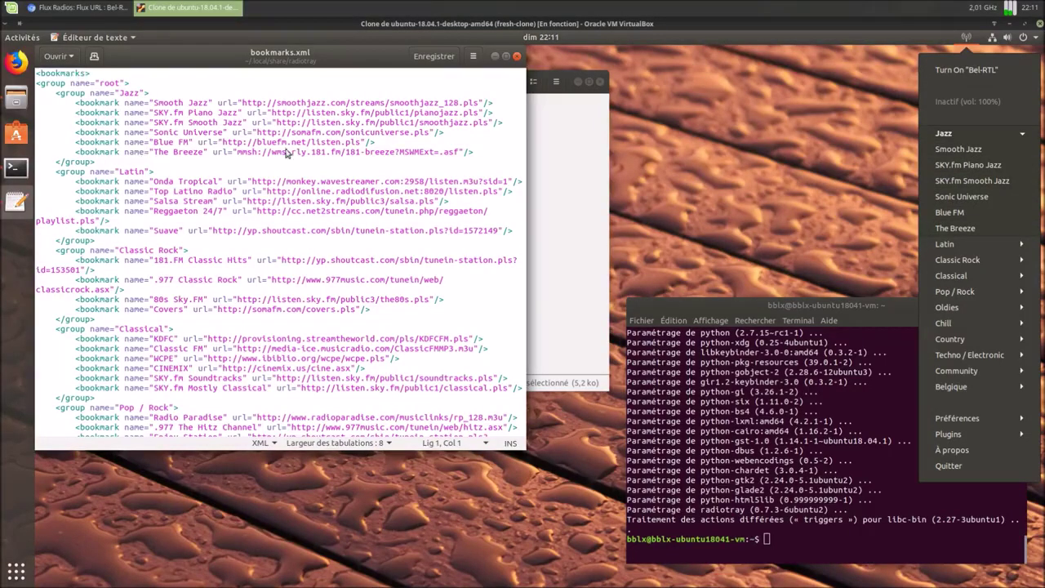
pyautogui.click(849, 139)
# Step: Scroll to the Belgique group with Bel-RTL at the end of bookmarks.xml, then close it
pyautogui.scroll(-10, 358, 183)
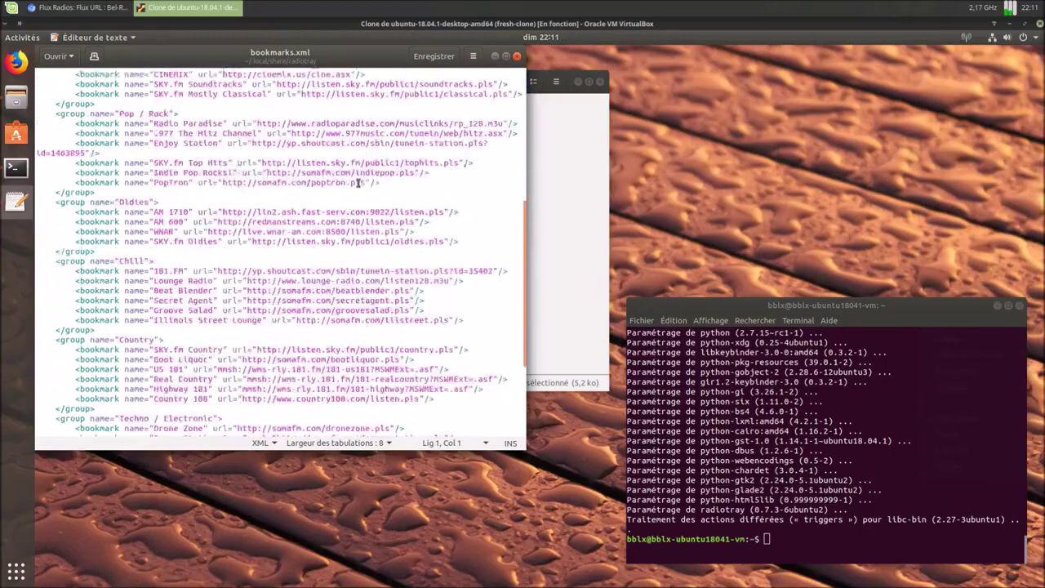
pyautogui.scroll(-5, 358, 183)
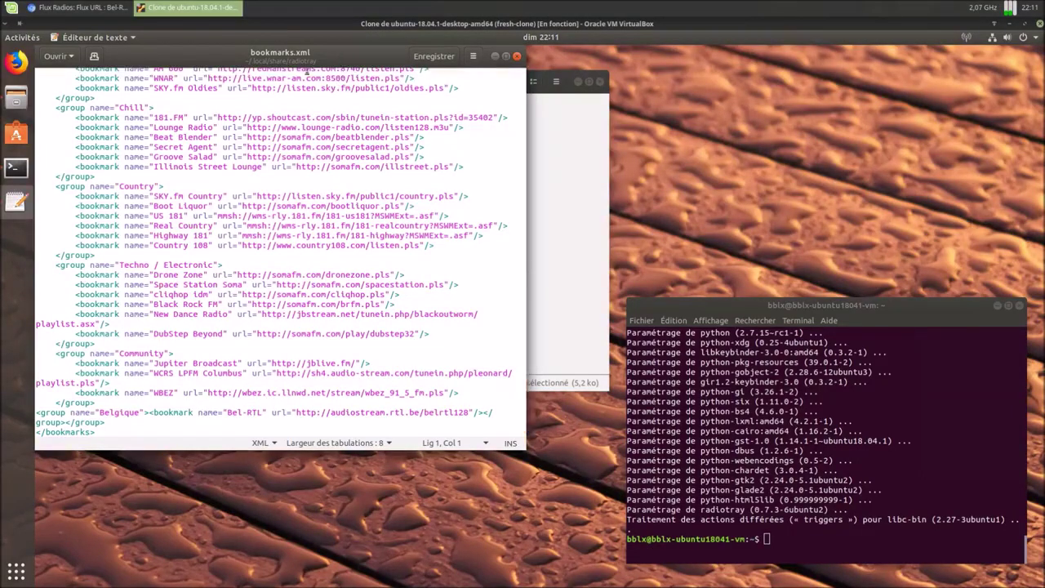
pyautogui.moveTo(336, 61); pyautogui.dragTo(371, 115)
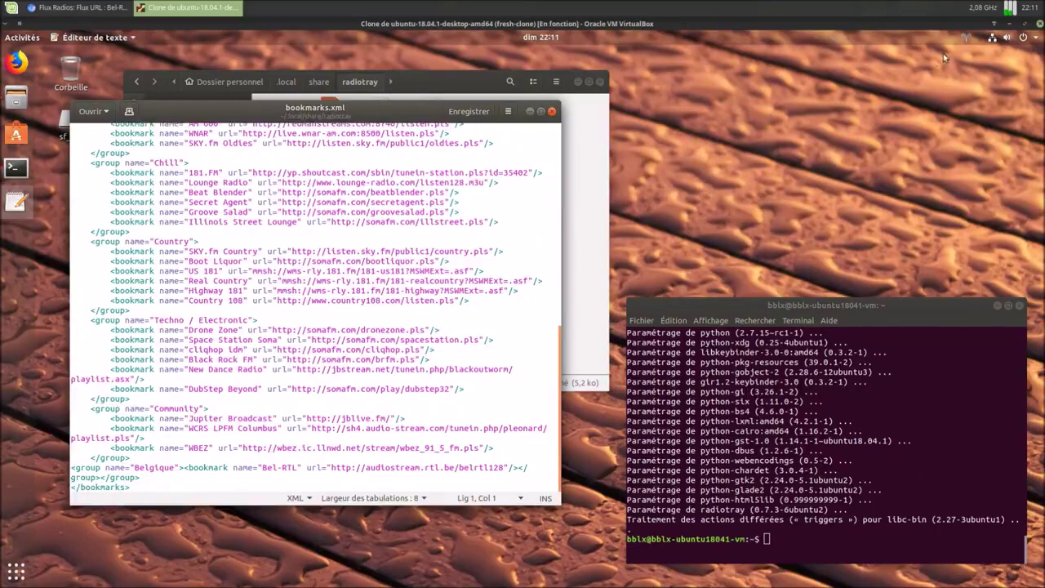
pyautogui.click(551, 111)
pyautogui.click(967, 38)
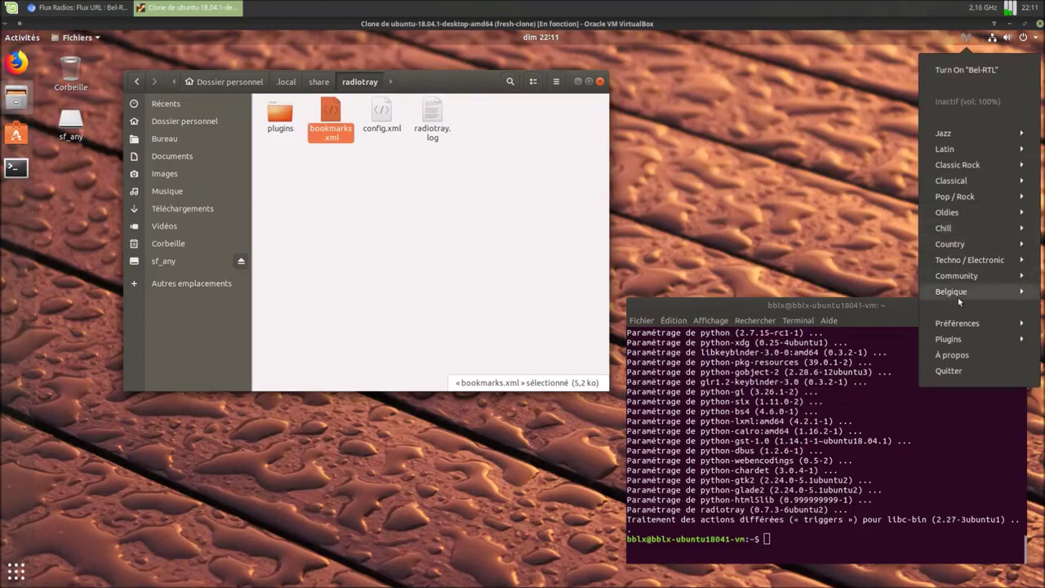
# Step: In Configurer les radios, delete the Jazz and Latin groups
pyautogui.click(955, 330)
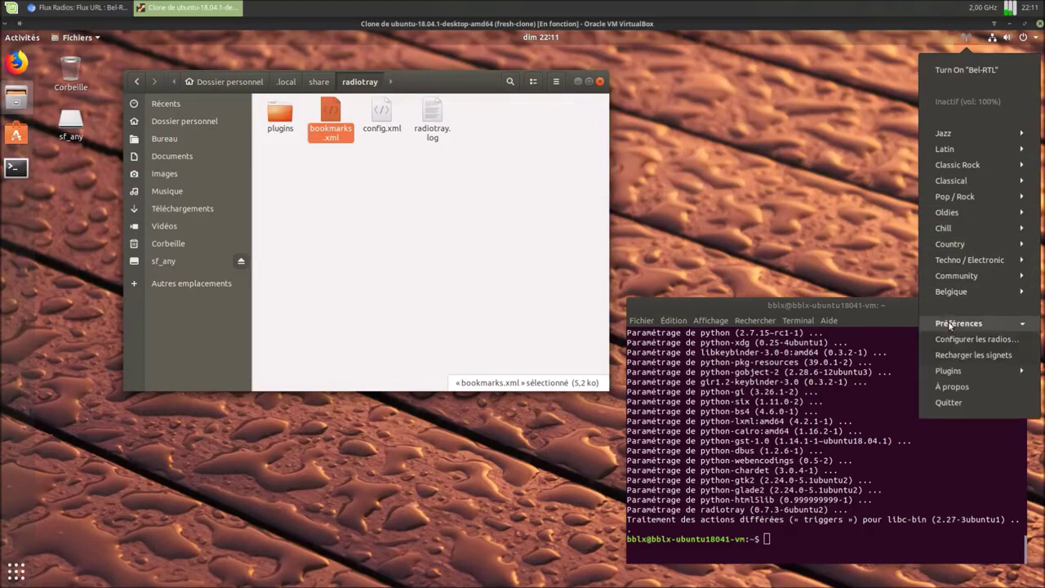
pyautogui.click(956, 341)
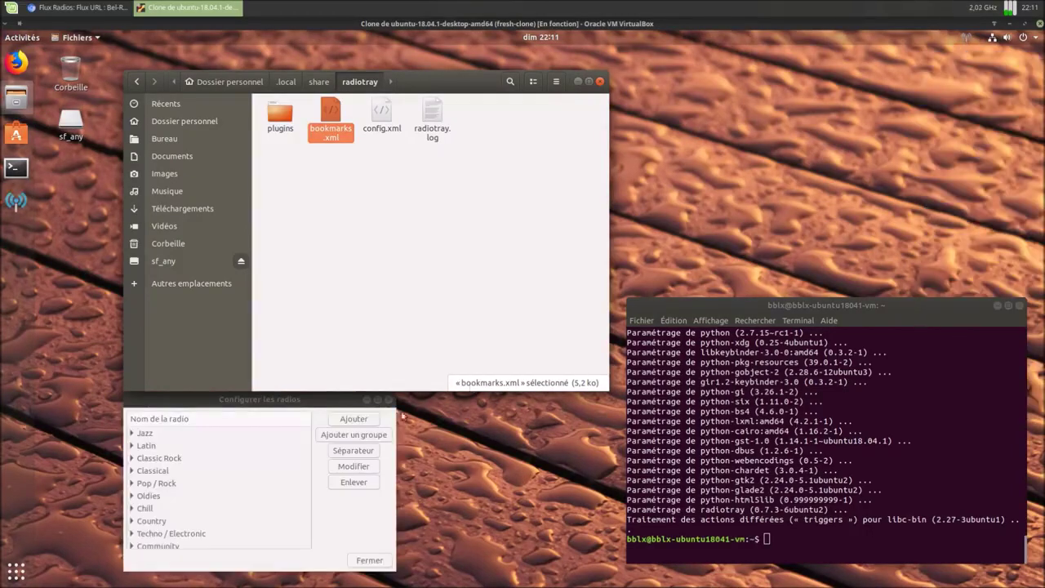
pyautogui.moveTo(321, 392); pyautogui.dragTo(413, 193)
pyautogui.click(319, 236)
pyautogui.click(446, 286)
pyautogui.click(375, 314)
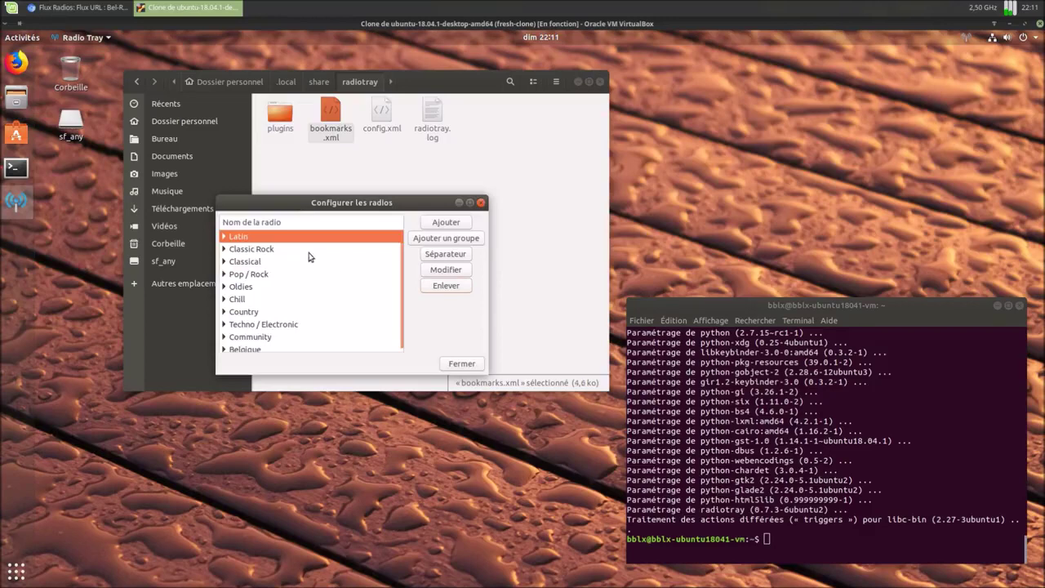
pyautogui.click(446, 286)
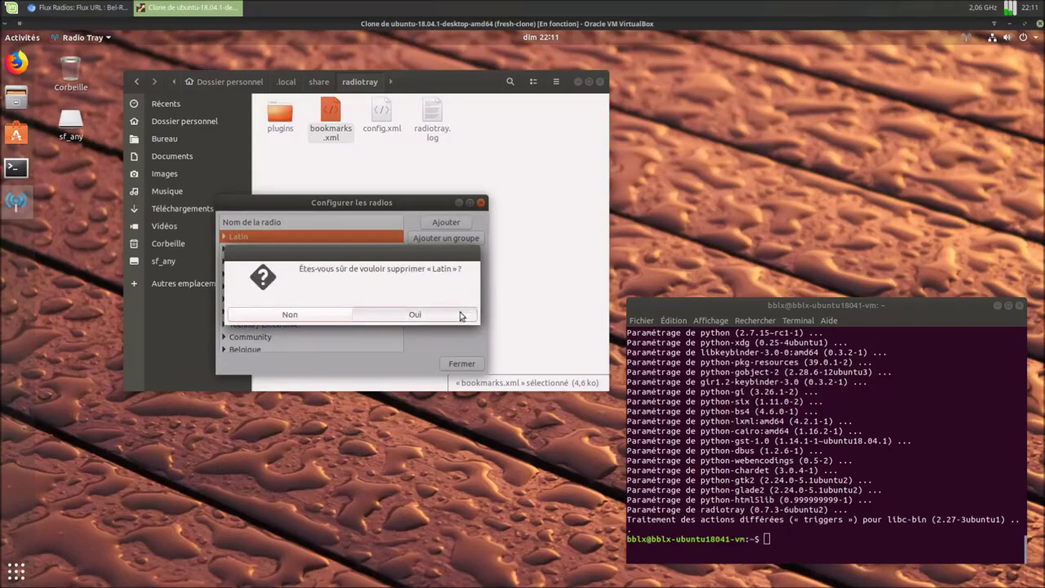
pyautogui.click(459, 313)
# Step: Delete the Classic Rock, Classical, Pop / Rock and Oldies groups
pyautogui.click(446, 287)
pyautogui.click(459, 313)
pyautogui.click(439, 286)
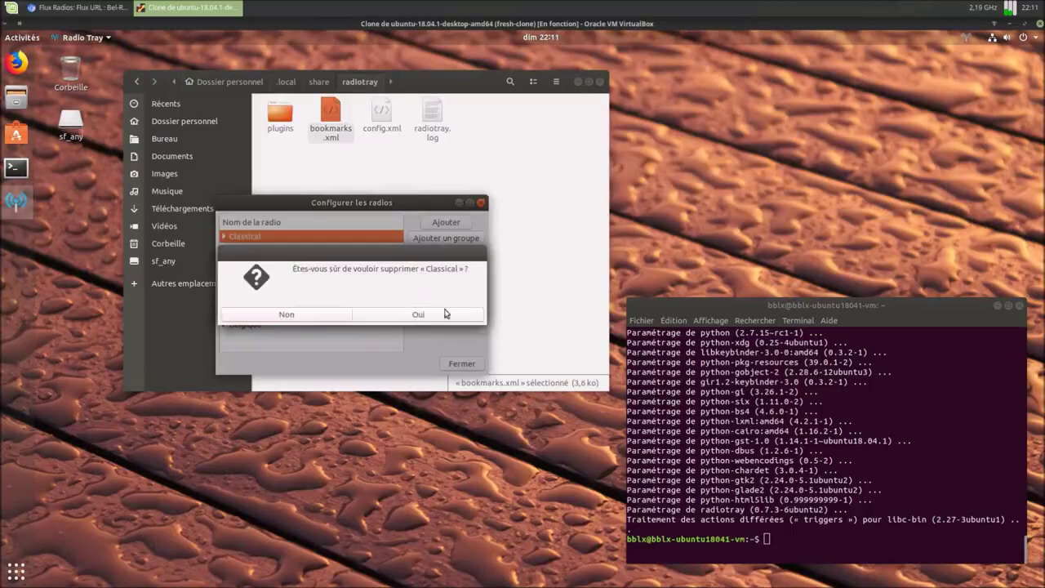
pyautogui.click(428, 313)
pyautogui.click(446, 287)
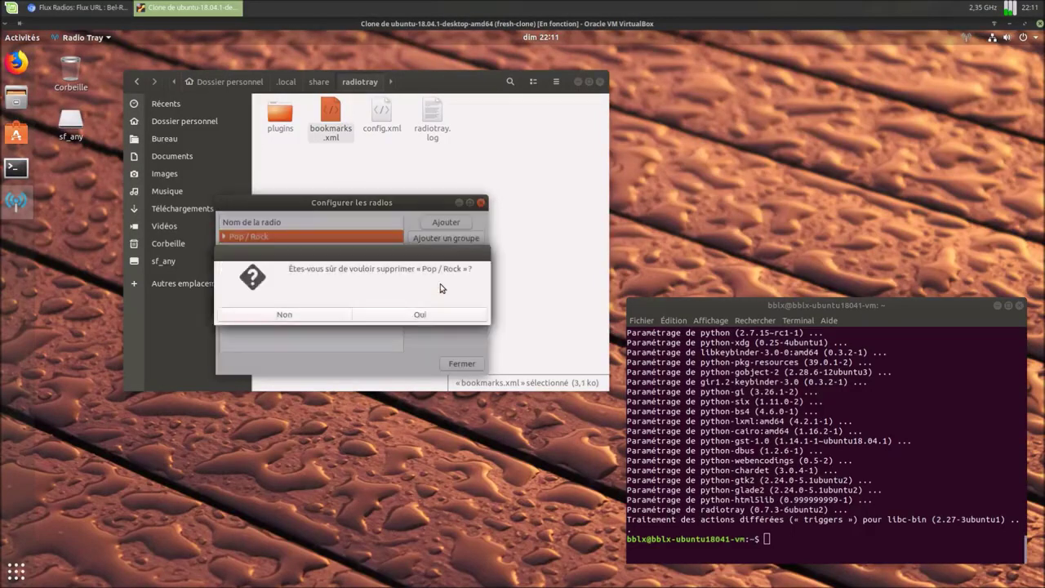
pyautogui.click(430, 317)
pyautogui.click(447, 286)
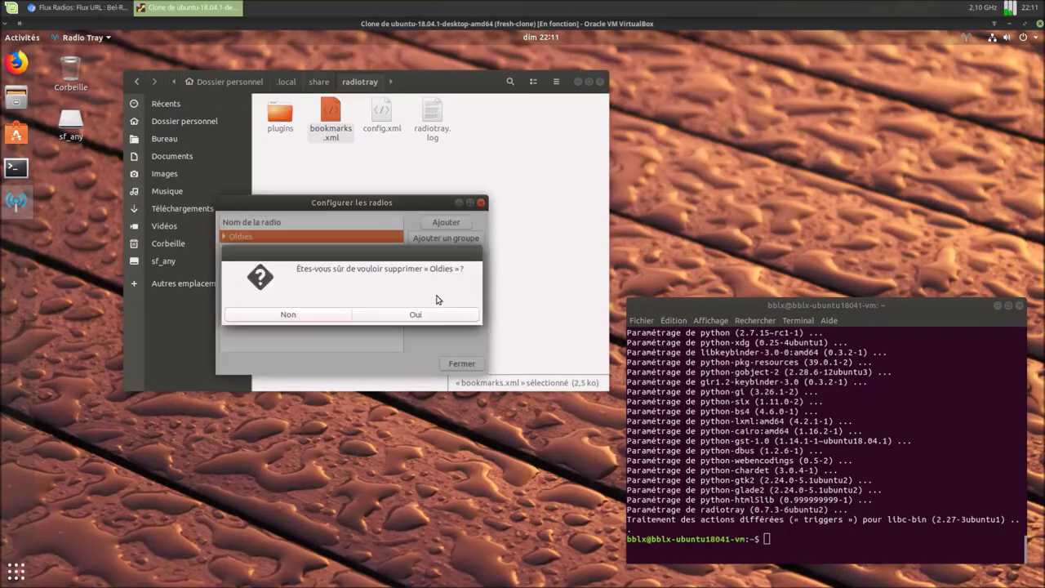
pyautogui.click(434, 317)
# Step: Delete the Chill, Country, Techno / Electronic and Community groups
pyautogui.click(437, 287)
pyautogui.click(434, 318)
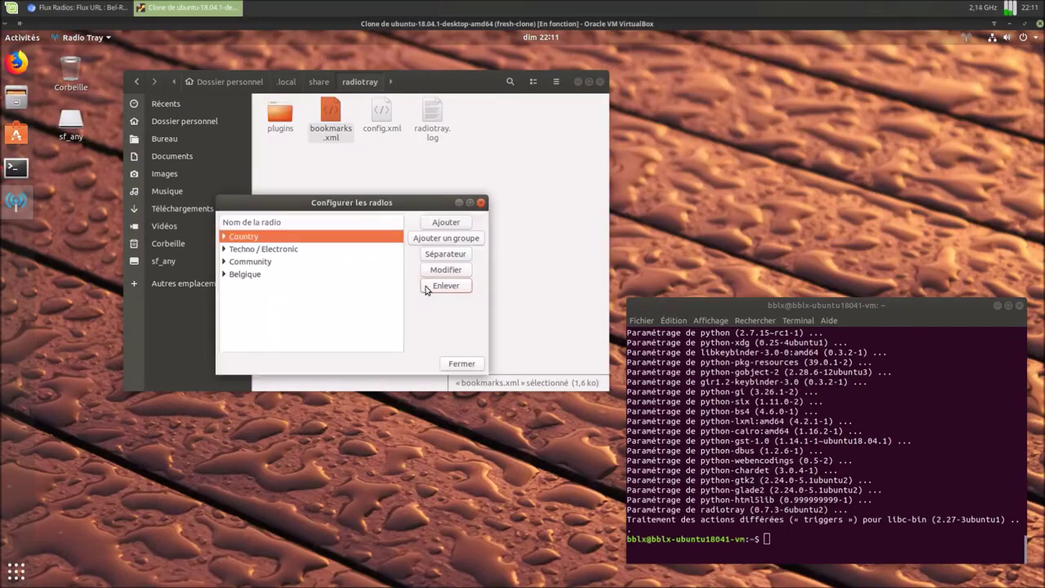
pyautogui.click(445, 286)
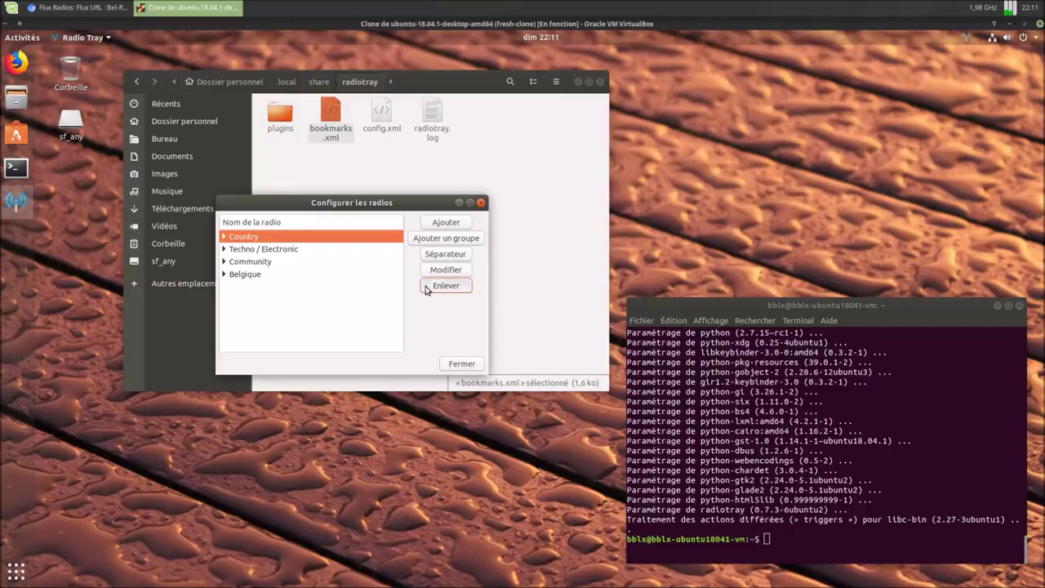
pyautogui.click(424, 317)
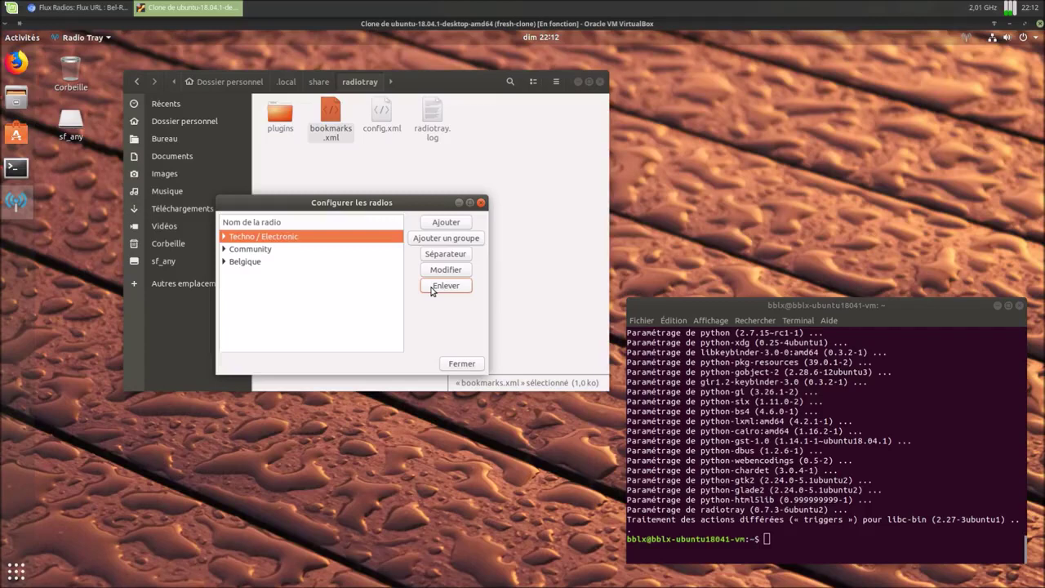
pyautogui.click(431, 289)
pyautogui.click(428, 316)
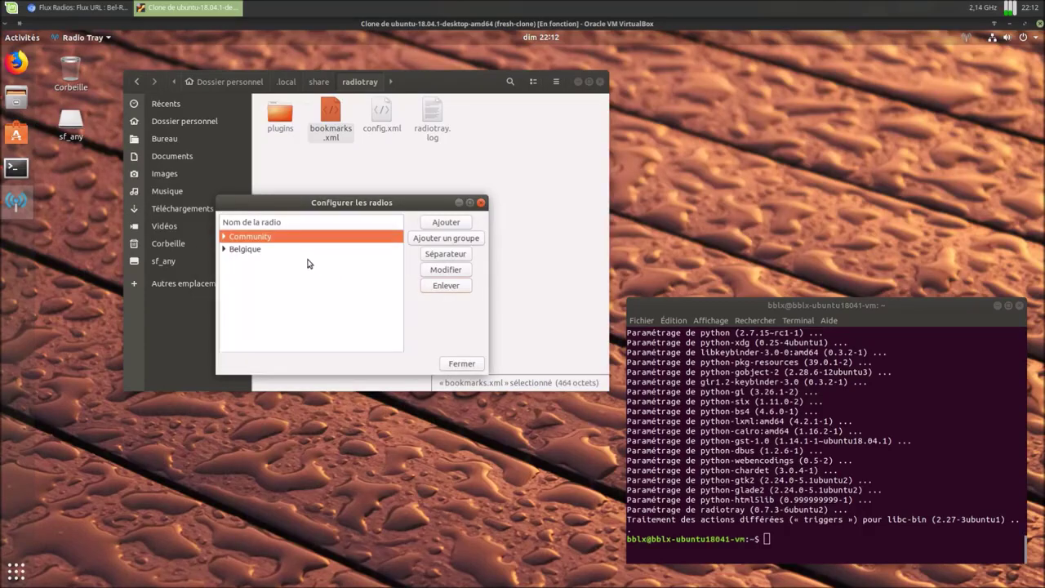
pyautogui.click(434, 292)
pyautogui.click(441, 317)
# Step: Close the configuration window and confirm bookmarks.xml now holds only the Belgique group
pyautogui.click(459, 364)
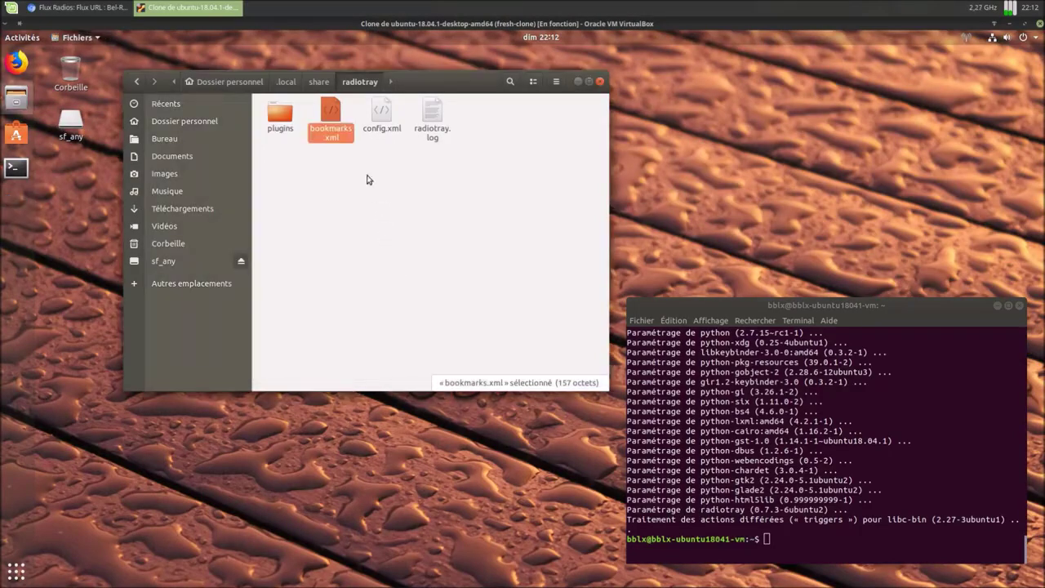
pyautogui.doubleClick(331, 118)
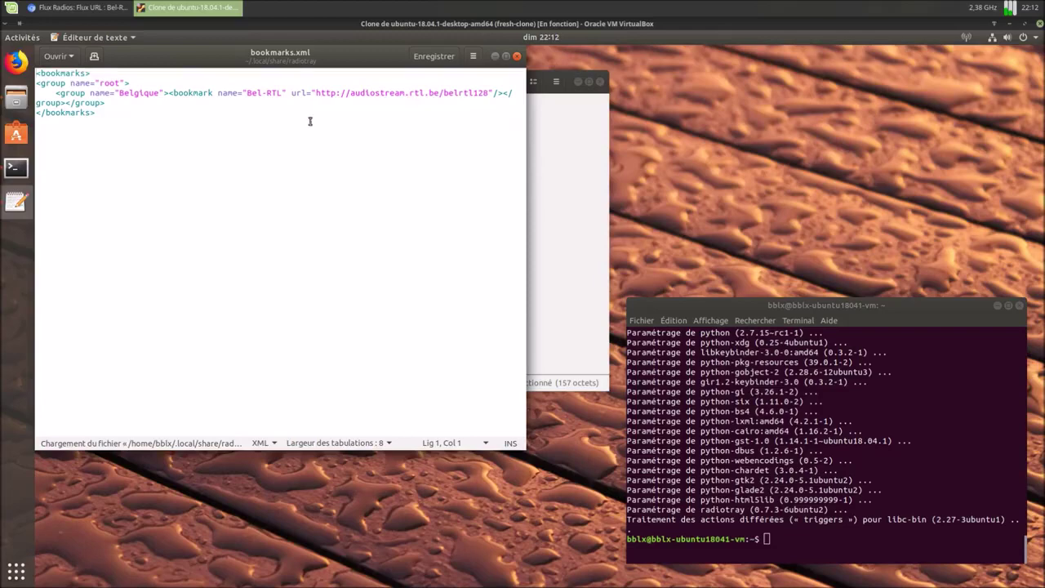
pyautogui.click(517, 56)
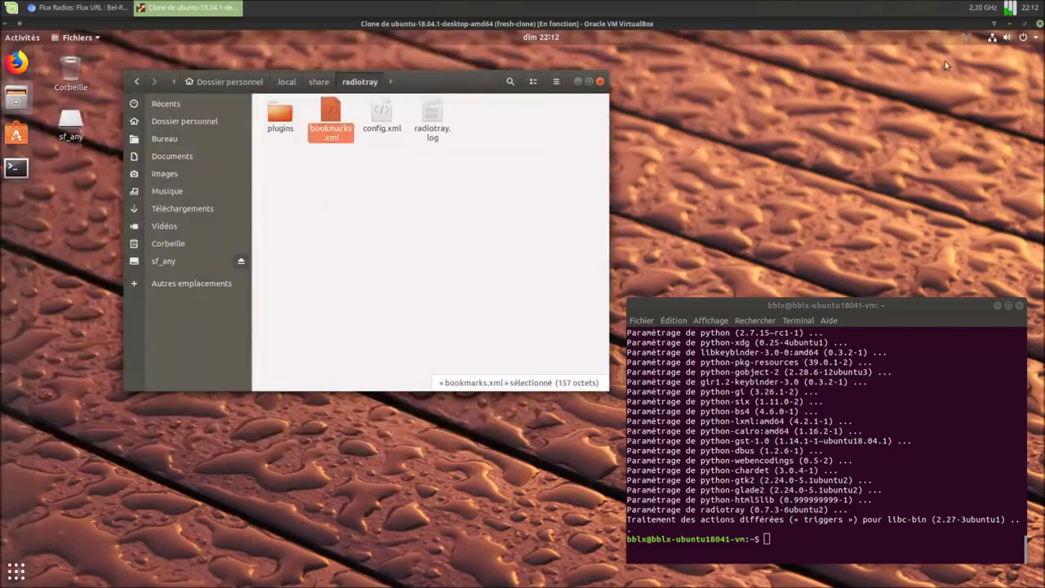
pyautogui.click(970, 39)
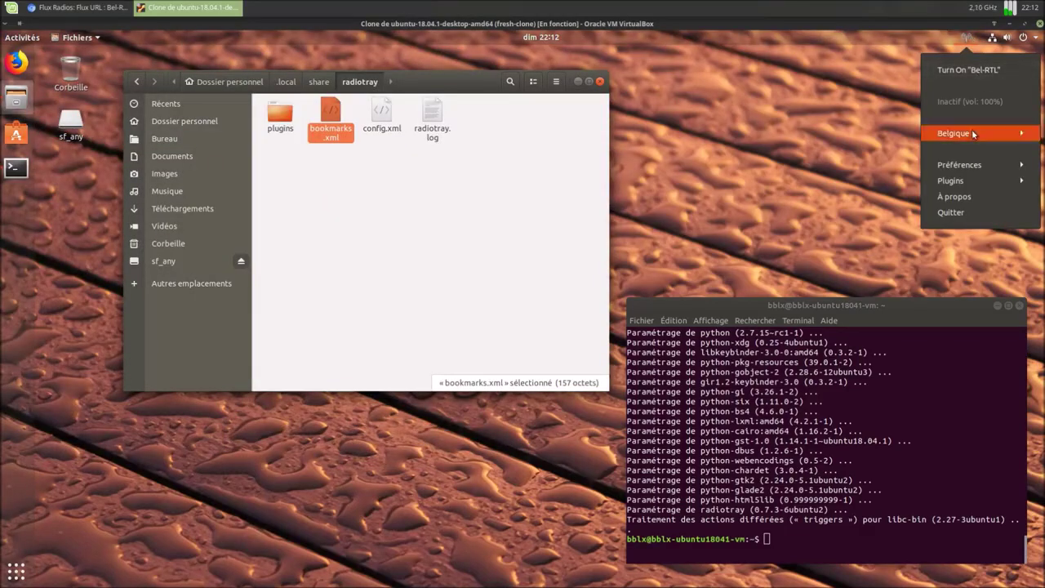
# Step: In Chromium's Flux Radios: Belgique page, open Radio Contact in a new tab
pyautogui.click(733, 164)
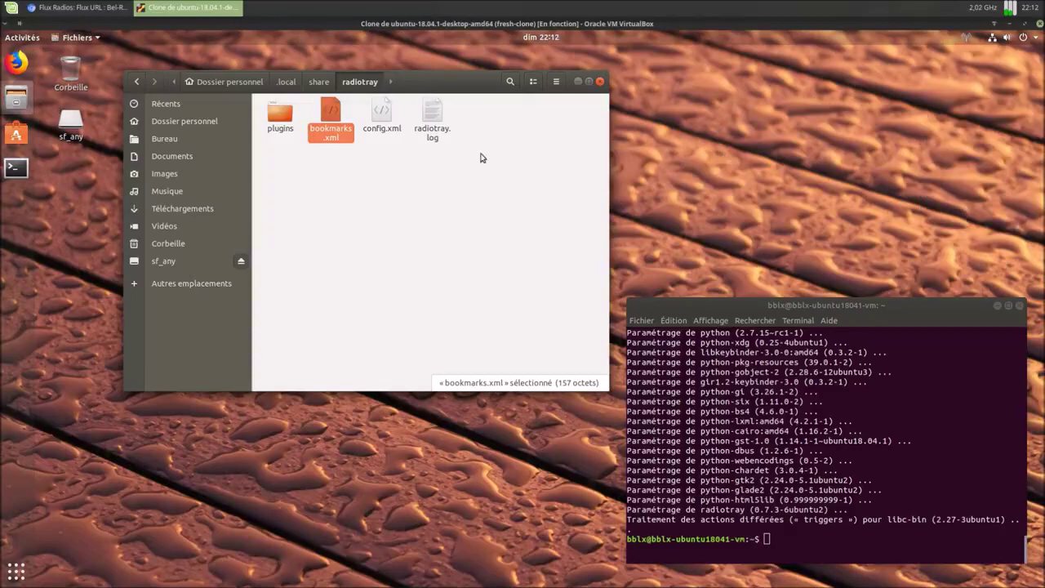
pyautogui.click(77, 8)
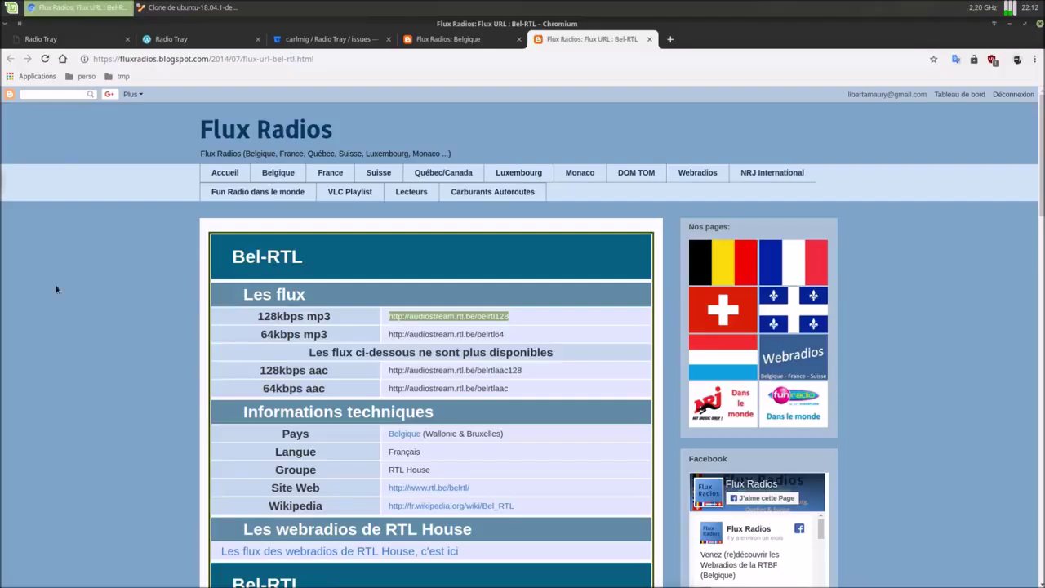
pyautogui.click(477, 43)
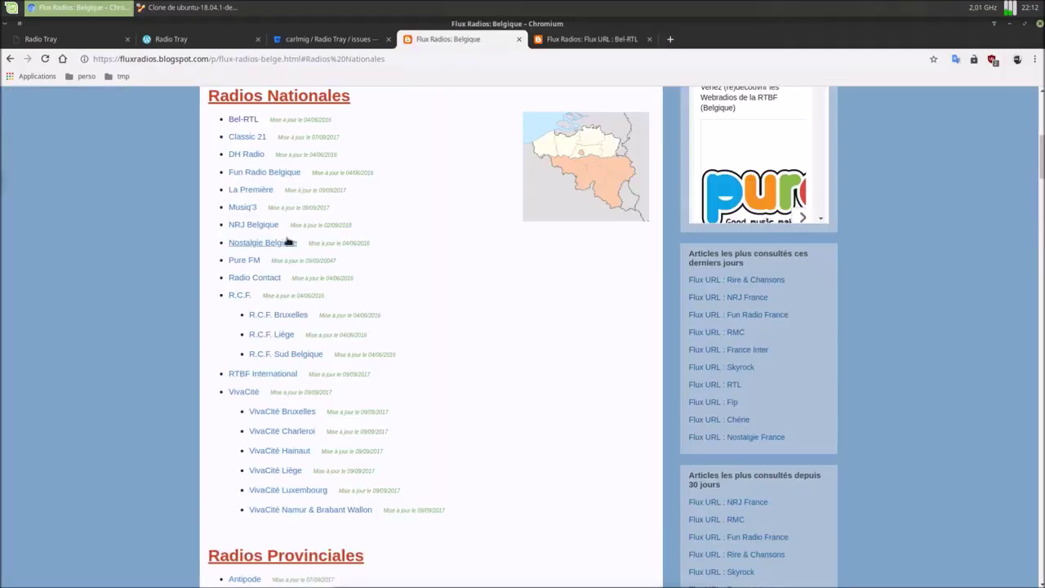
pyautogui.rightClick(269, 280)
pyautogui.click(318, 289)
# Step: Copy the station name Radio Contact from its page and return to the Ubuntu VM
pyautogui.click(711, 41)
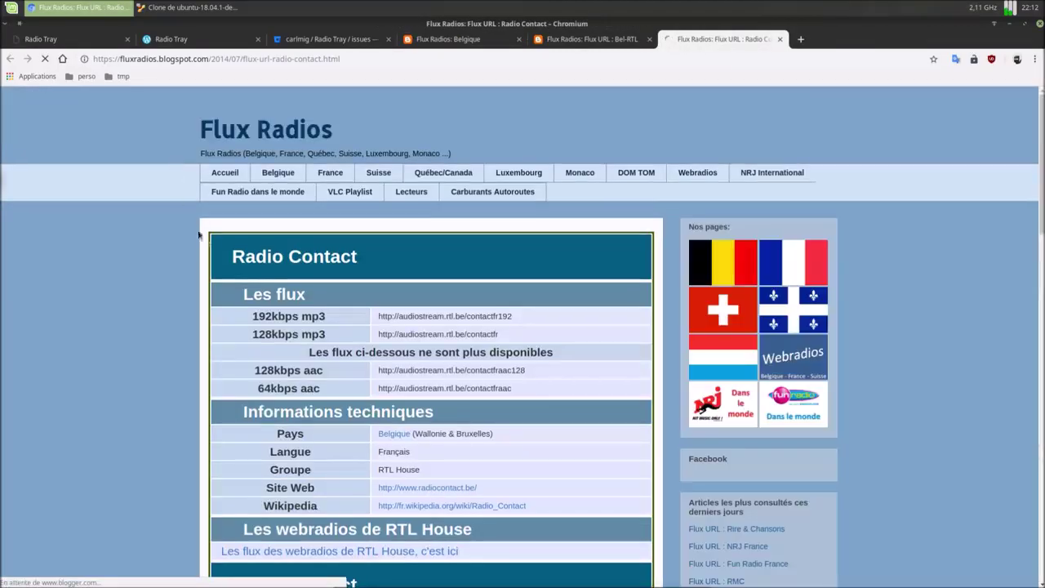
pyautogui.moveTo(230, 255); pyautogui.dragTo(356, 256)
pyautogui.rightClick(356, 257)
pyautogui.click(376, 263)
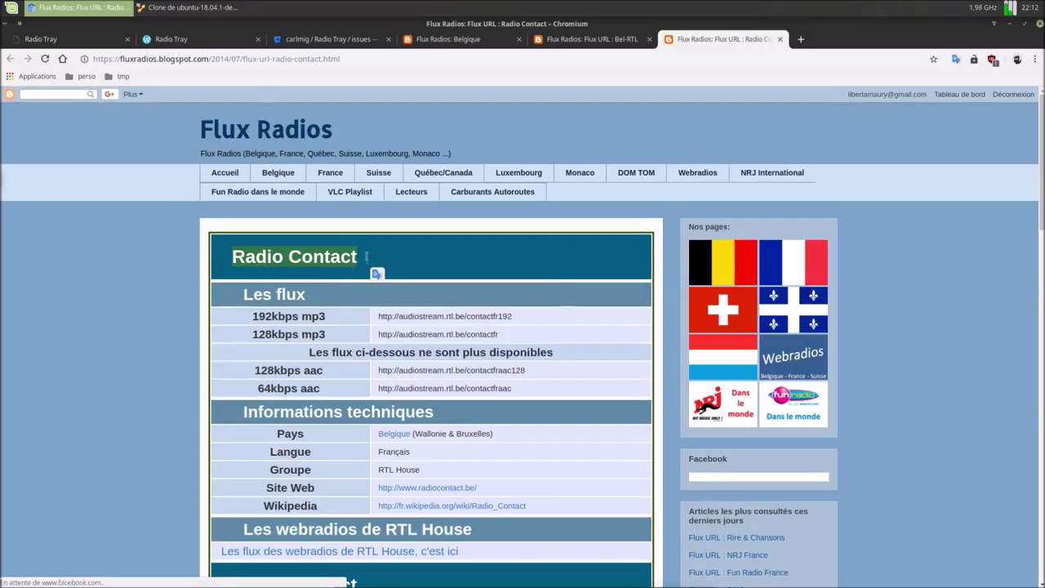
pyautogui.click(175, 10)
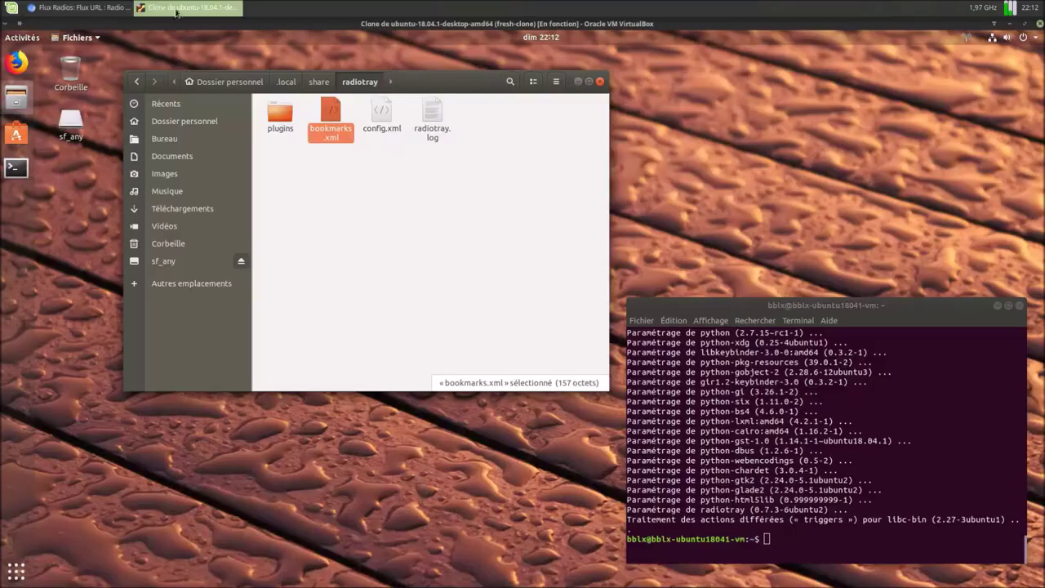
# Step: In Configurer les radios, add a station to Belgique, pasting Radio Contact as its name
pyautogui.click(968, 38)
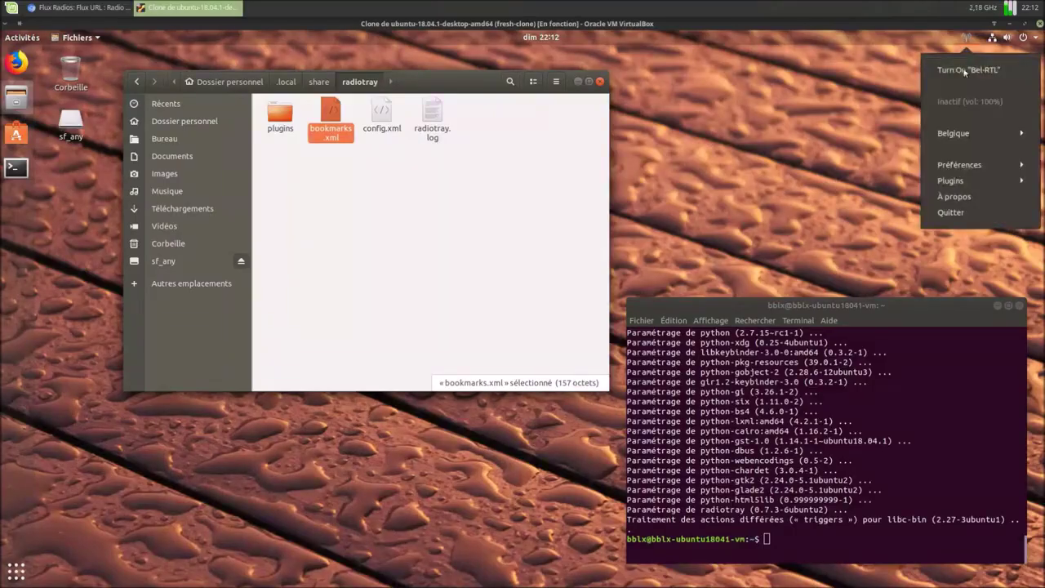
pyautogui.click(949, 167)
pyautogui.click(956, 182)
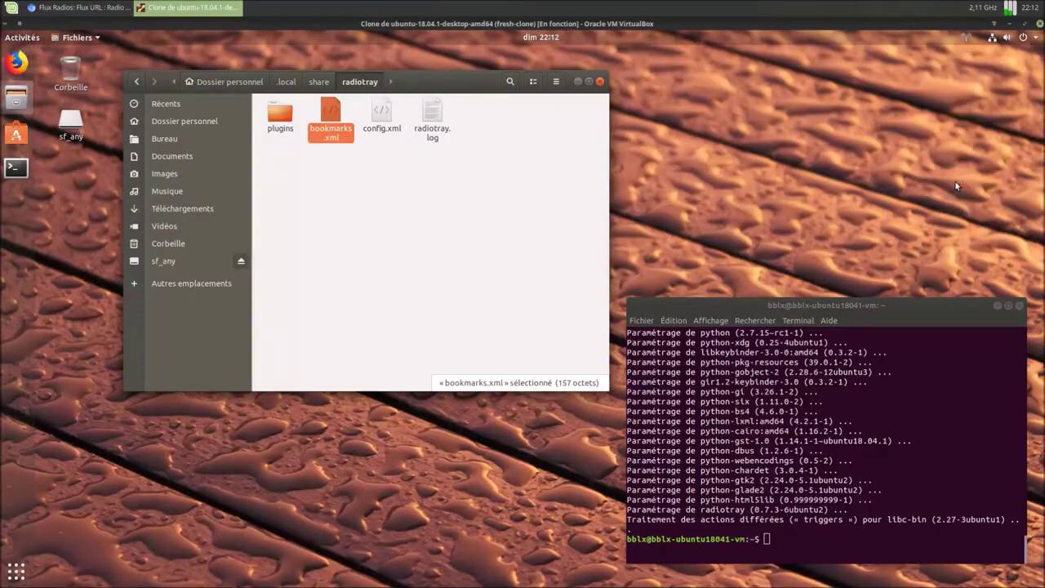
pyautogui.click(179, 435)
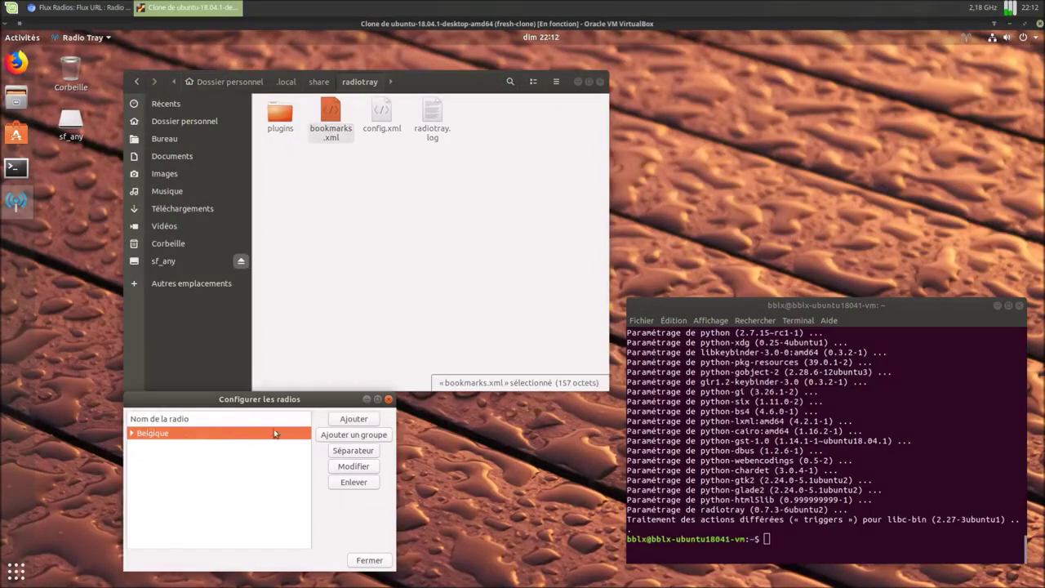
pyautogui.click(351, 421)
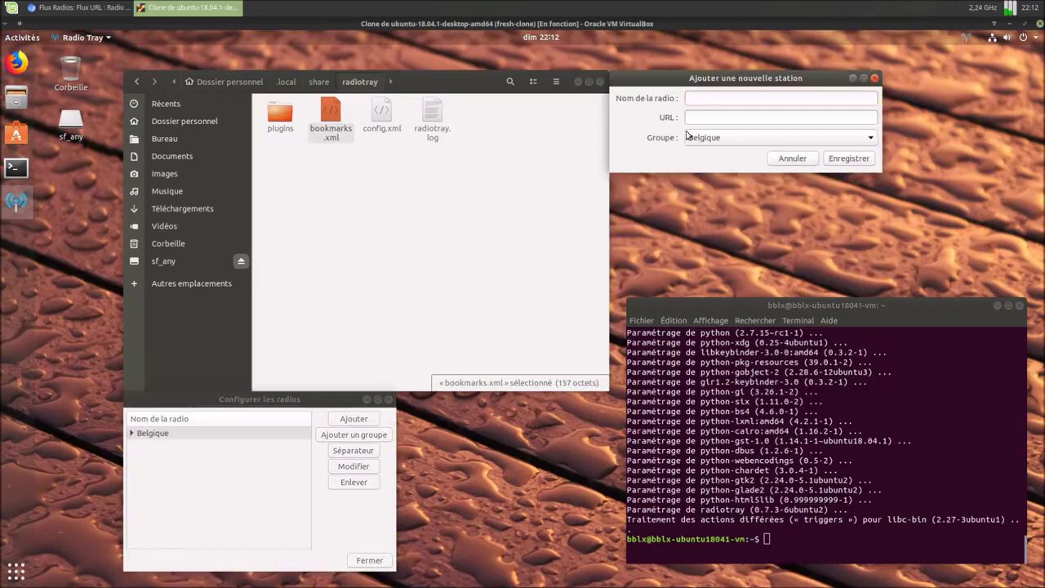
pyautogui.rightClick(706, 99)
pyautogui.click(729, 128)
pyautogui.click(78, 7)
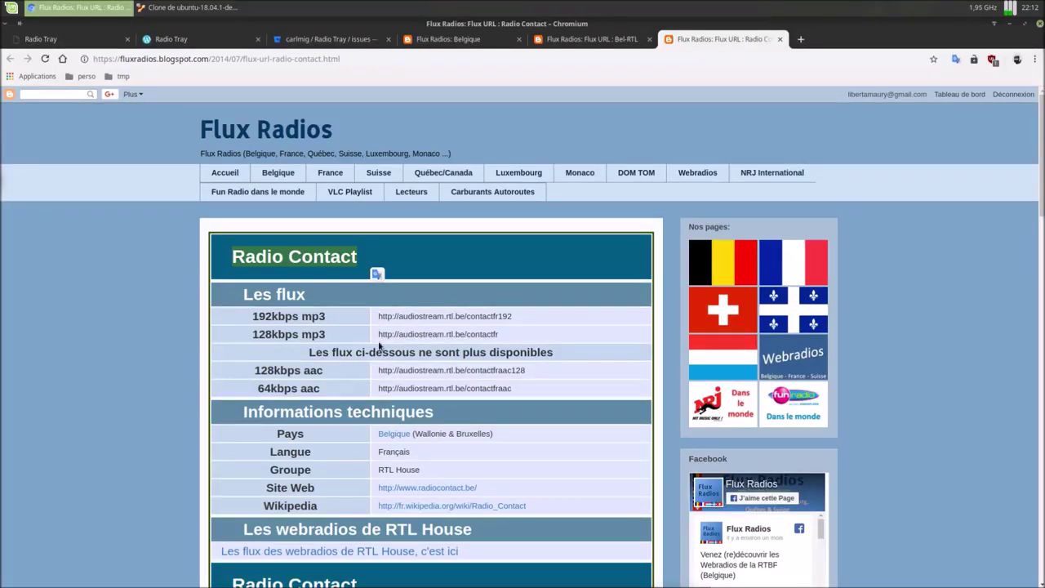
pyautogui.moveTo(378, 335); pyautogui.dragTo(508, 341)
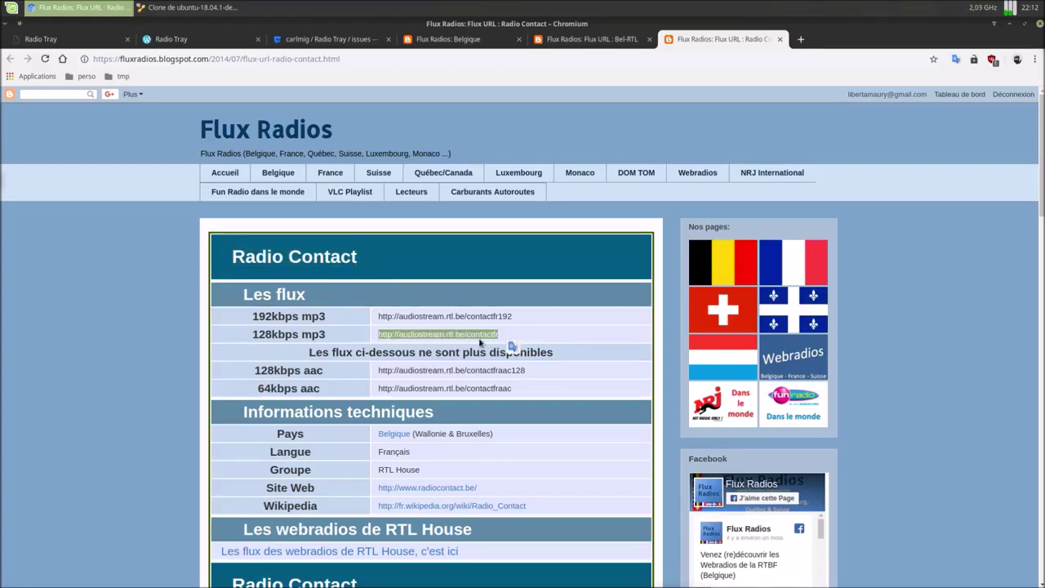
pyautogui.rightClick(481, 339)
pyautogui.click(507, 344)
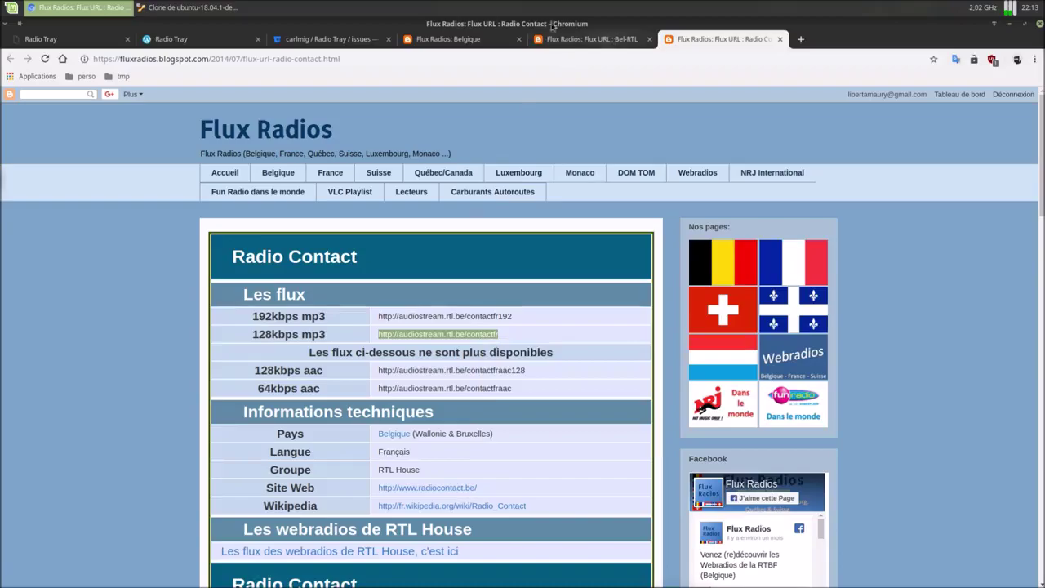
pyautogui.click(210, 7)
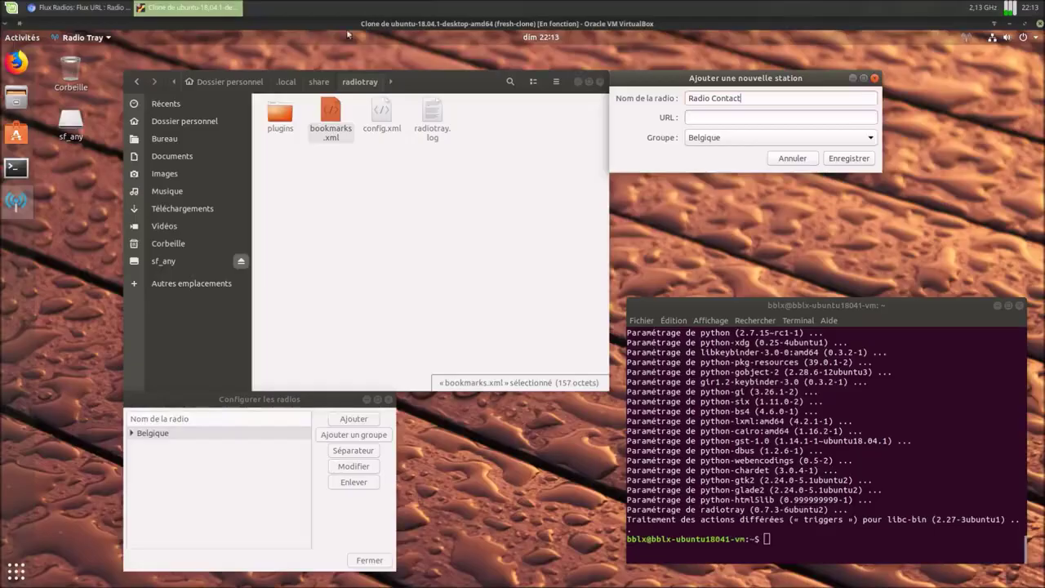
pyautogui.rightClick(712, 118)
pyautogui.click(733, 155)
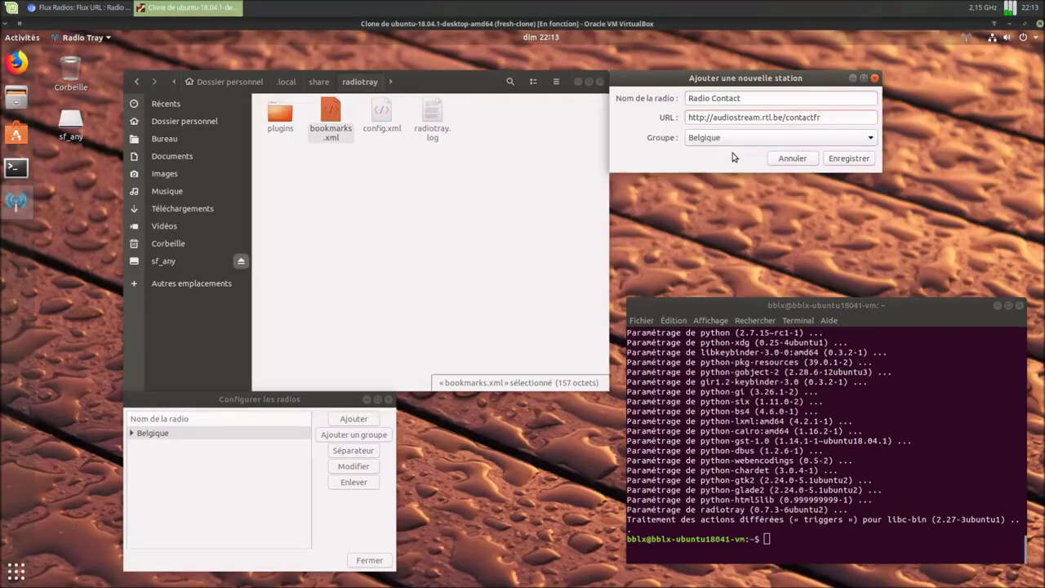
pyautogui.click(841, 160)
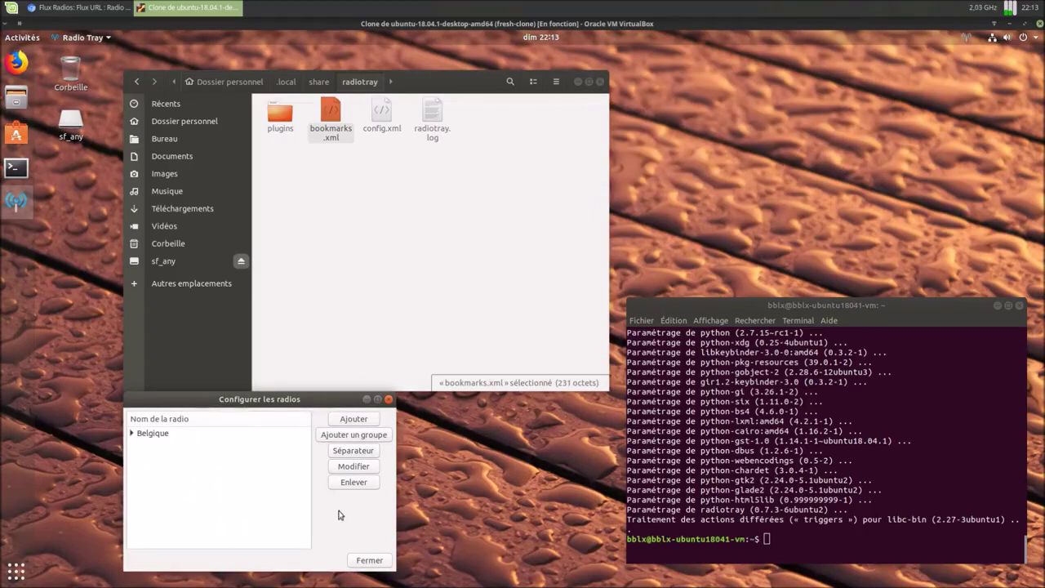
pyautogui.click(360, 561)
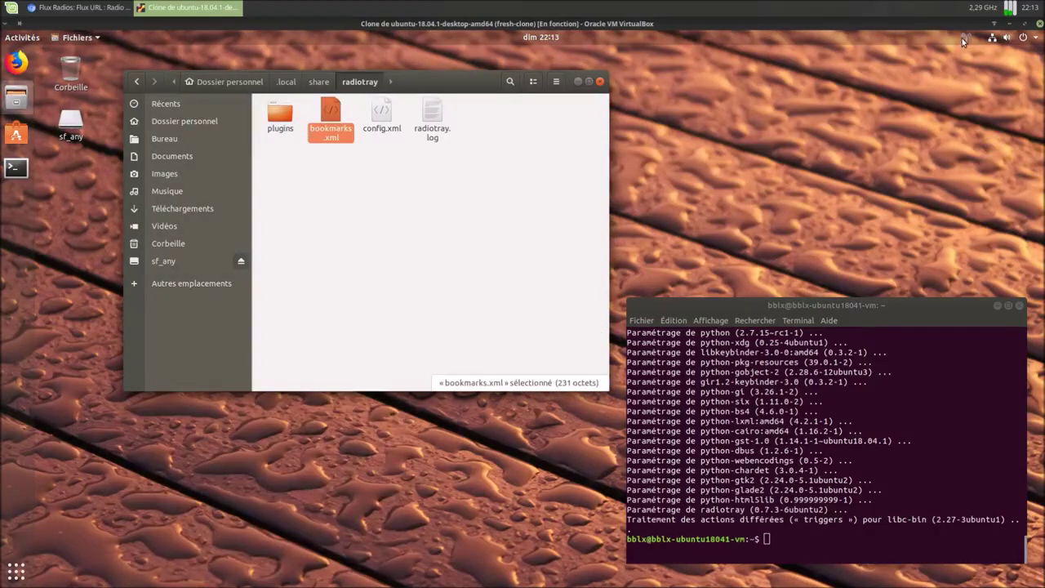
# Step: Play Radio Contact from the Belgique group in Radio Tray, then stop it
pyautogui.click(965, 39)
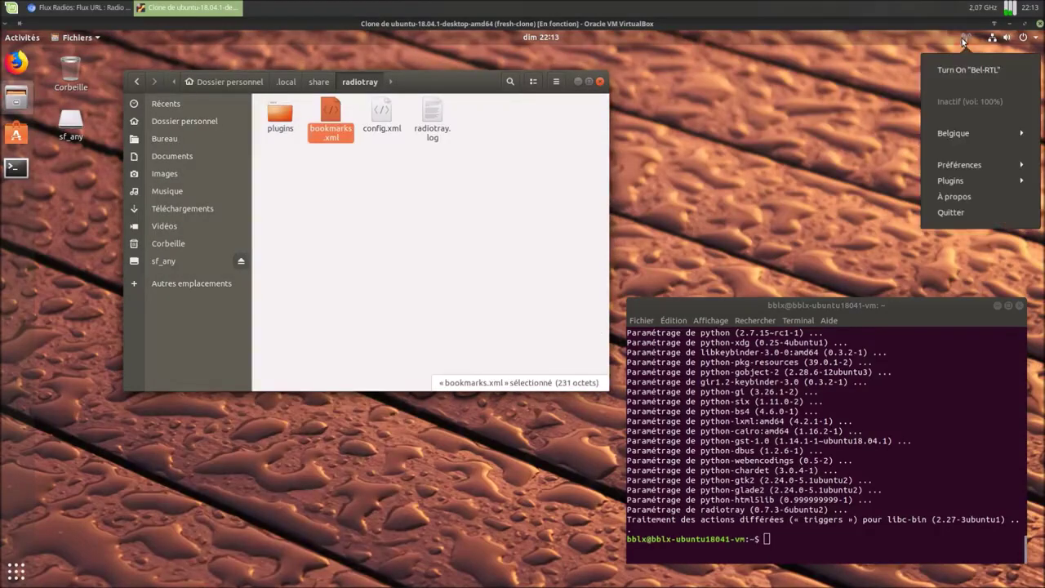
pyautogui.click(944, 140)
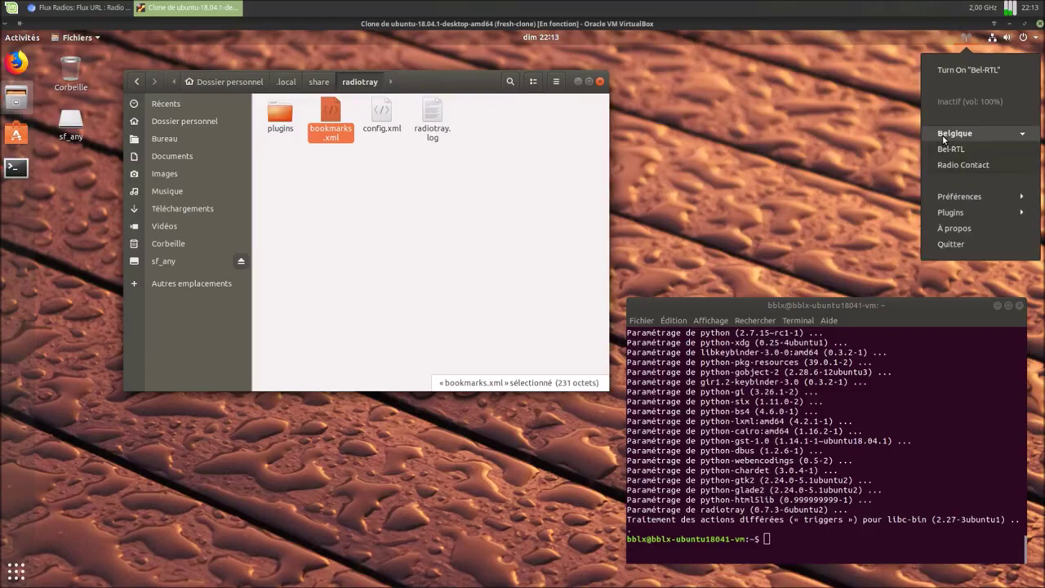
pyautogui.click(953, 167)
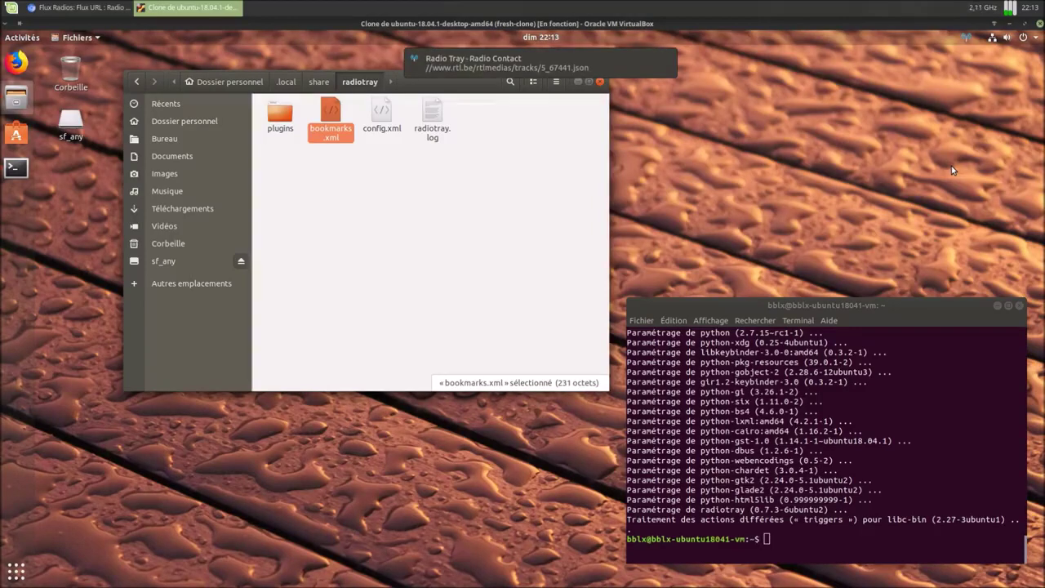
pyautogui.click(965, 37)
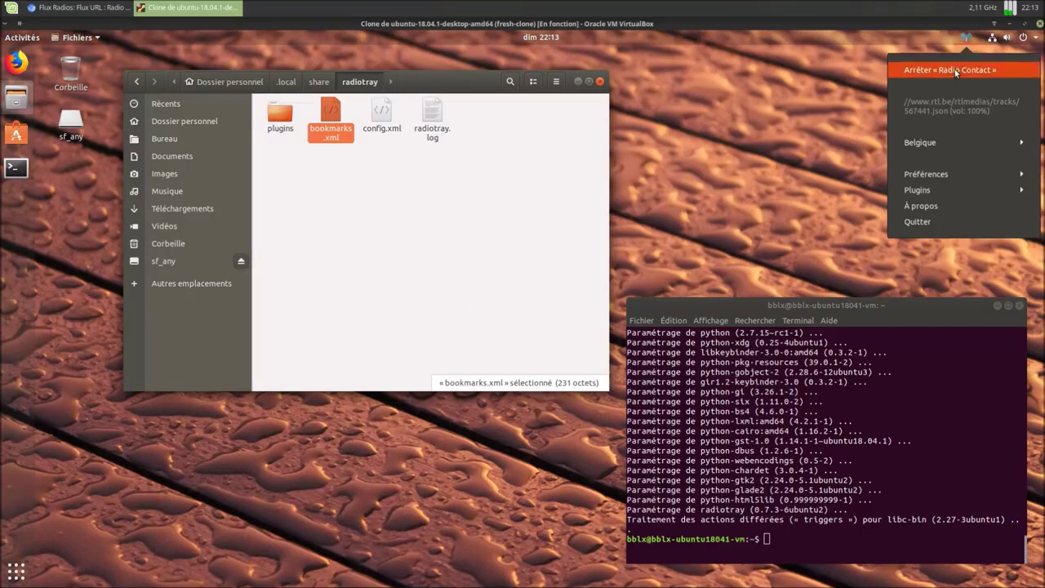
pyautogui.click(951, 71)
# Step: Check bookmarks.xml lists Bel-RTL and Radio Contact under Belgique, then close Files
pyautogui.doubleClick(329, 118)
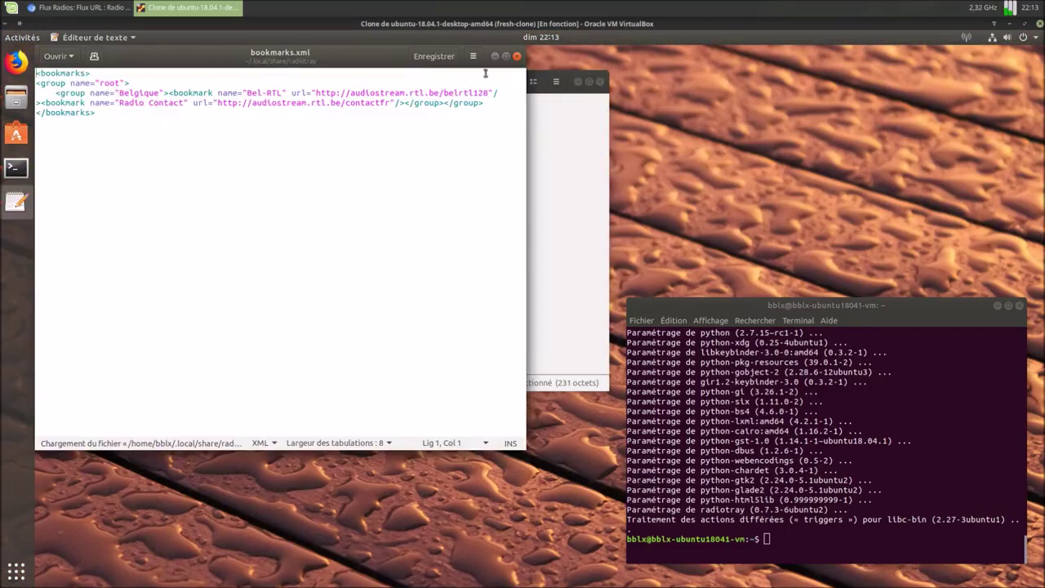
pyautogui.click(517, 57)
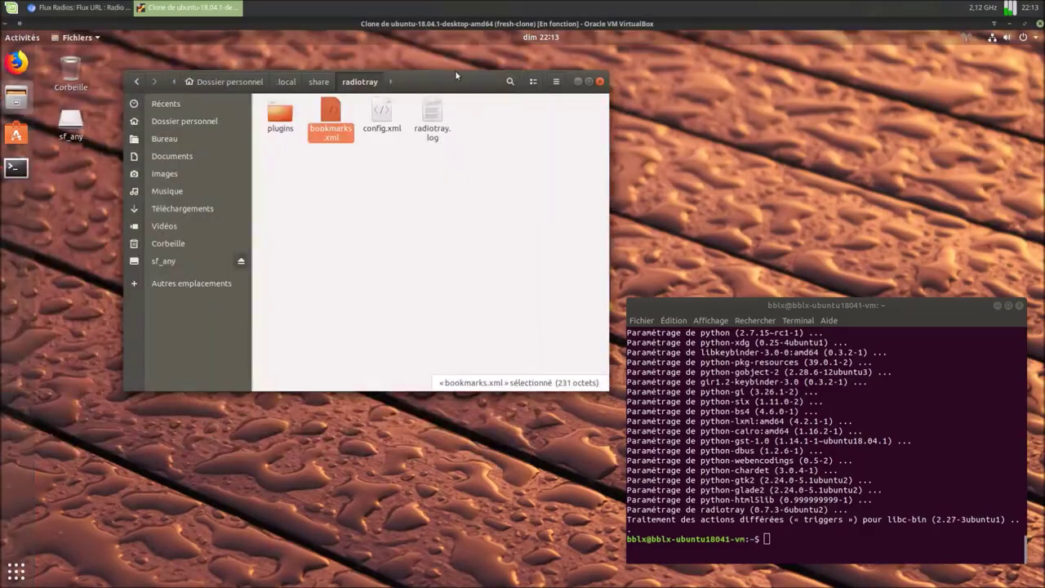
pyautogui.moveTo(456, 83); pyautogui.dragTo(444, 132)
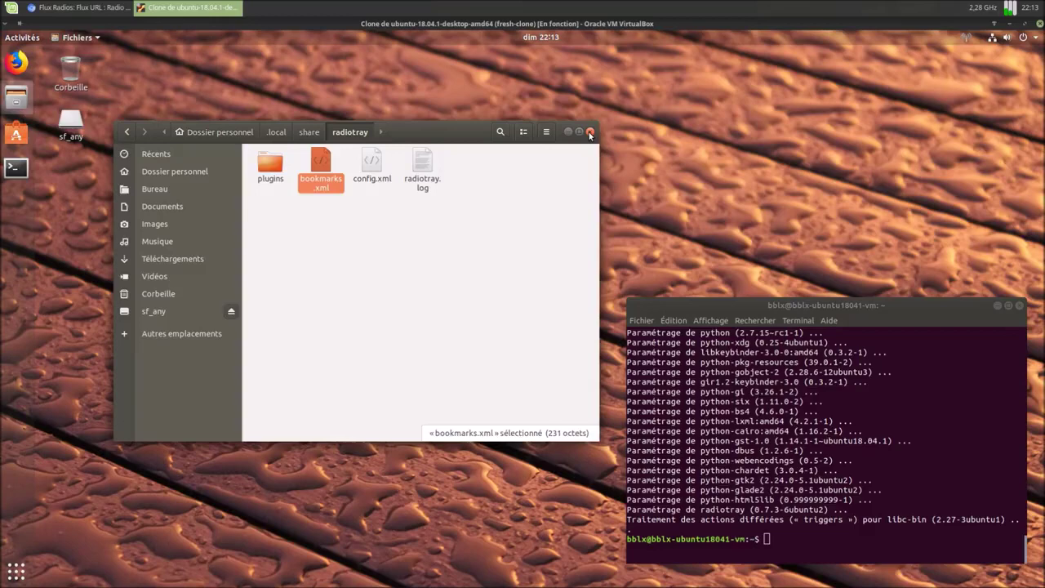
pyautogui.click(589, 130)
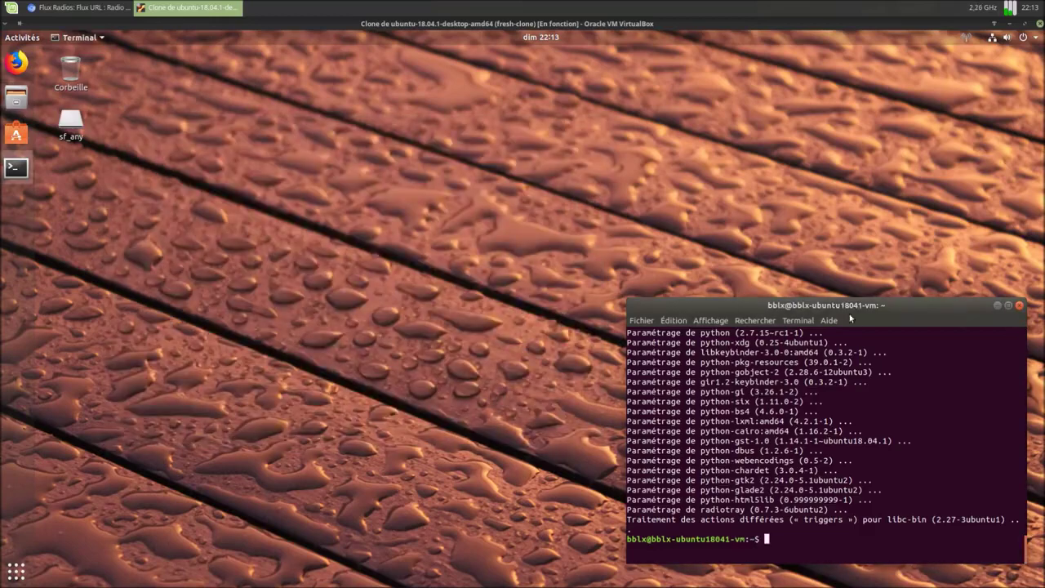
# Step: Run 'sudo apt autoremove radiotray', confirm with o, then open the home folder in Files
pyautogui.moveTo(843, 305); pyautogui.dragTo(573, 144)
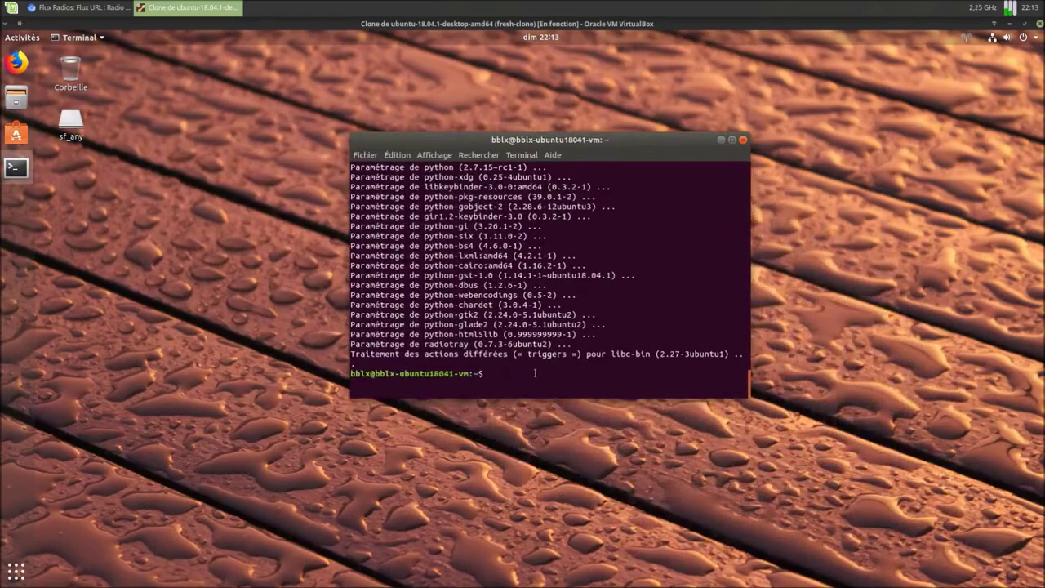
pyautogui.write('sudo apt autoremove radiotray')
pyautogui.press('Return')
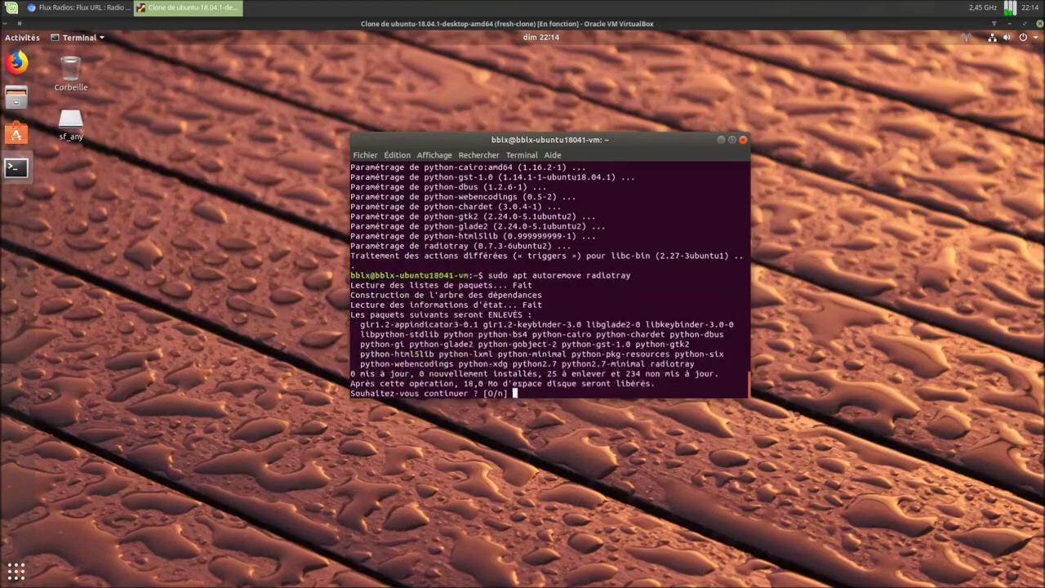
pyautogui.write('o')
pyautogui.press('Return')
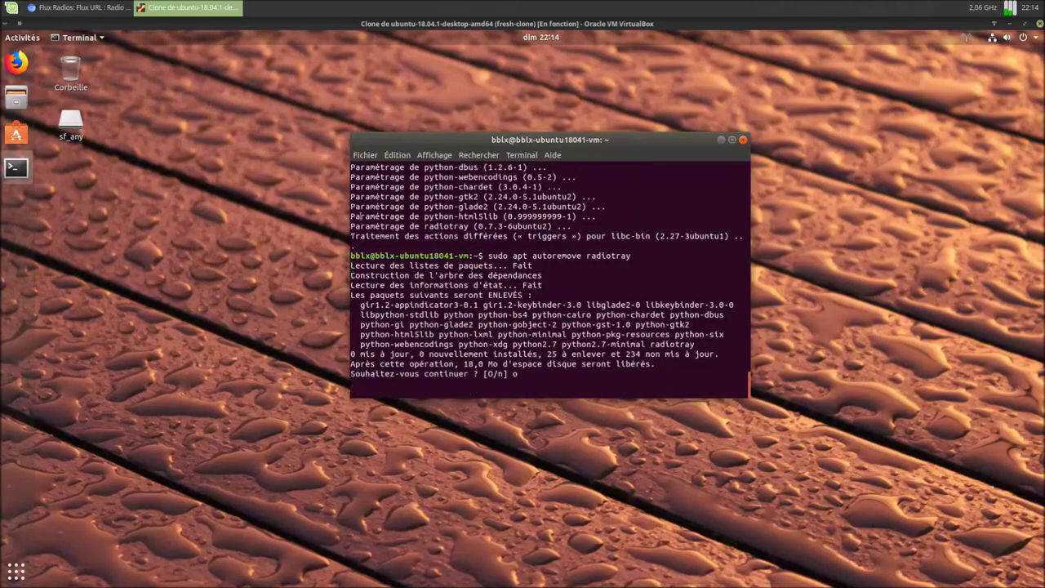
pyautogui.doubleClick(71, 72)
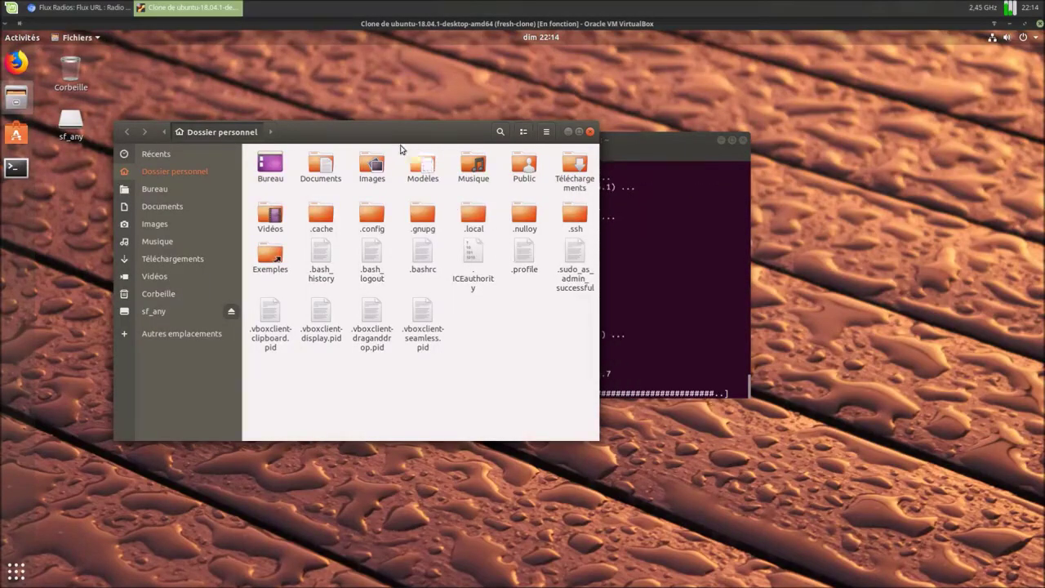
# Step: Rearrange the Files and Terminal windows, then close the Terminal with Ctrl+D
pyautogui.moveTo(426, 131); pyautogui.dragTo(379, 161)
pyautogui.moveTo(638, 146); pyautogui.dragTo(754, 165)
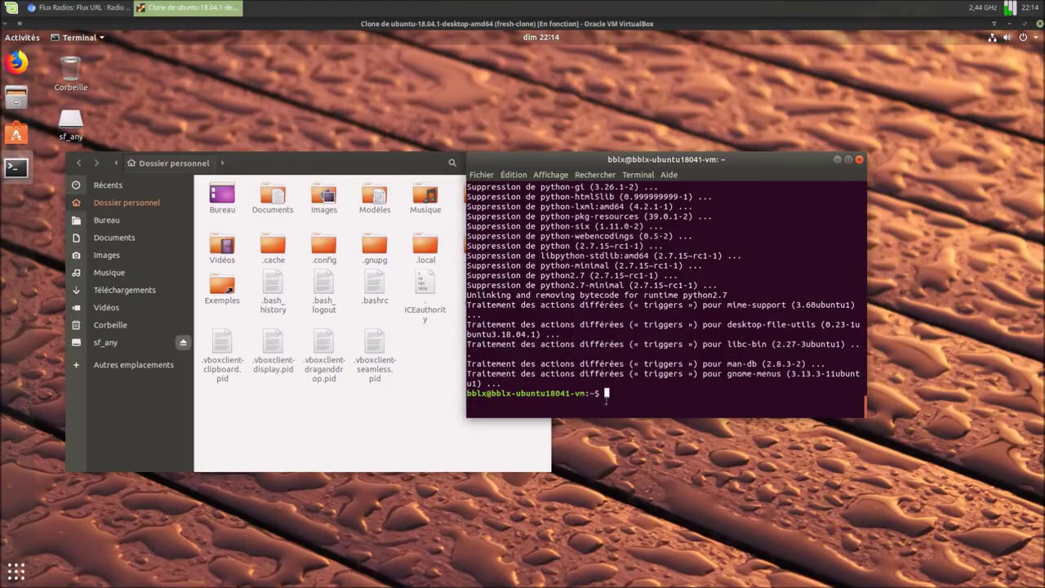
pyautogui.hotkey('ctrl', 'd')
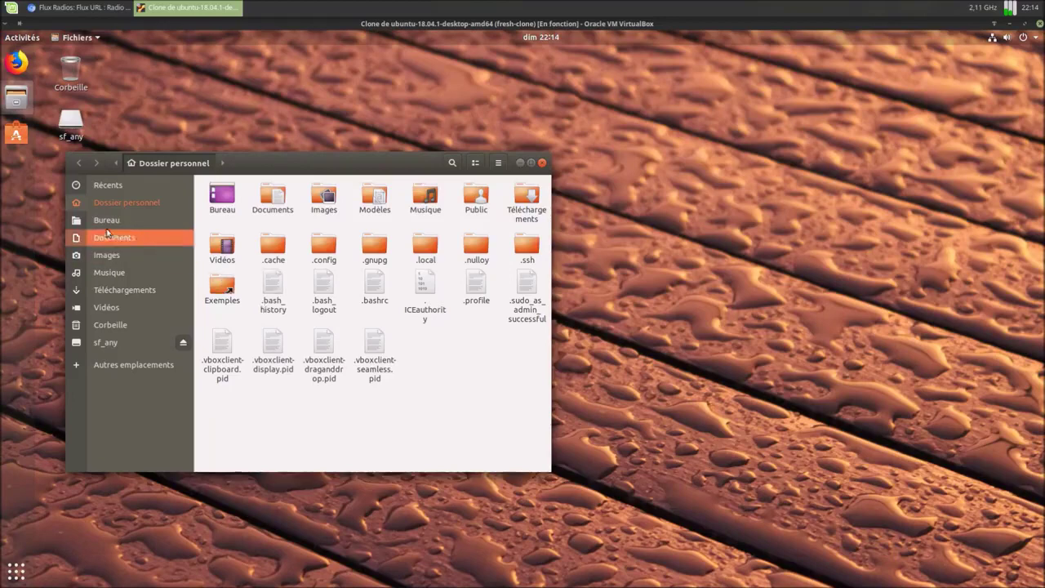
# Step: Go to .local/share in the home folder and move the radiotray folder to the trash
pyautogui.click(106, 221)
pyautogui.click(115, 204)
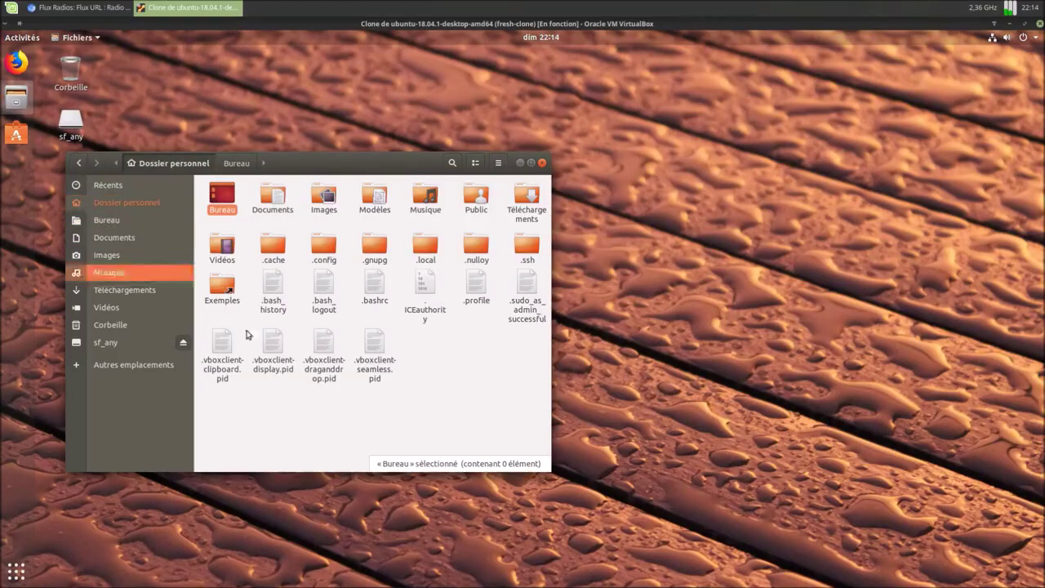
pyautogui.doubleClick(426, 243)
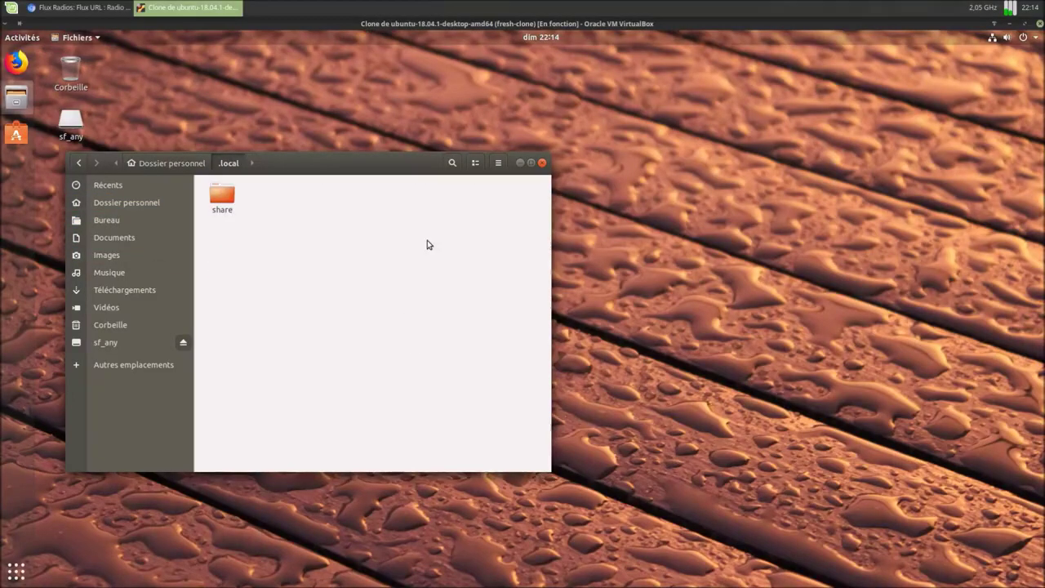
pyautogui.doubleClick(232, 196)
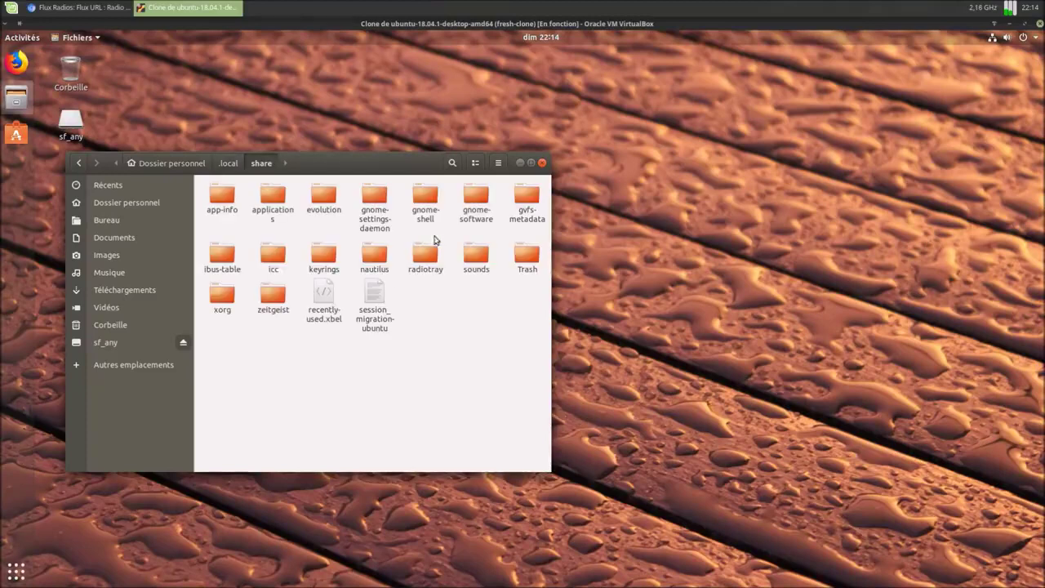
pyautogui.doubleClick(427, 256)
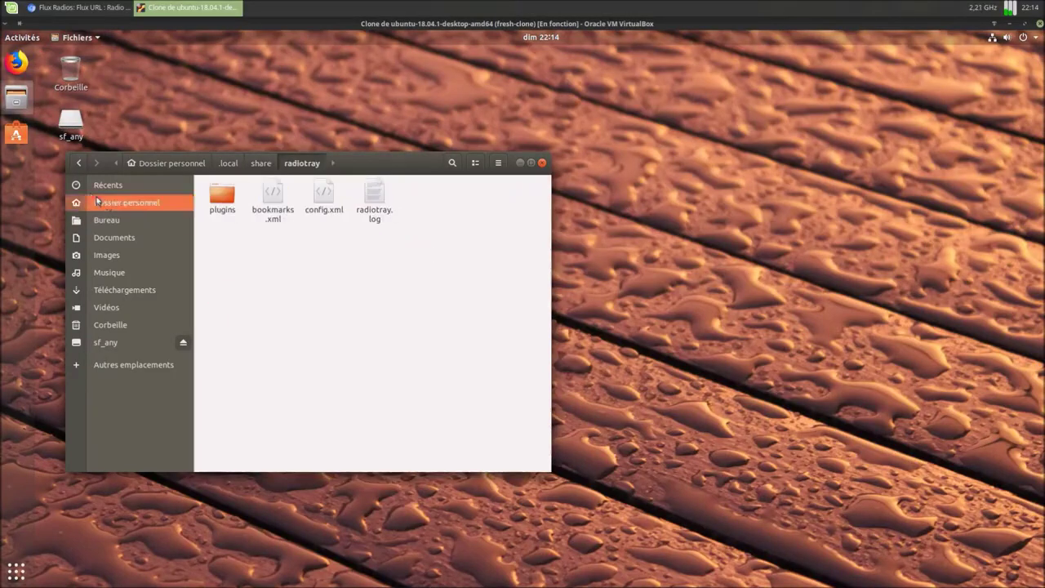
pyautogui.click(79, 163)
pyautogui.rightClick(418, 259)
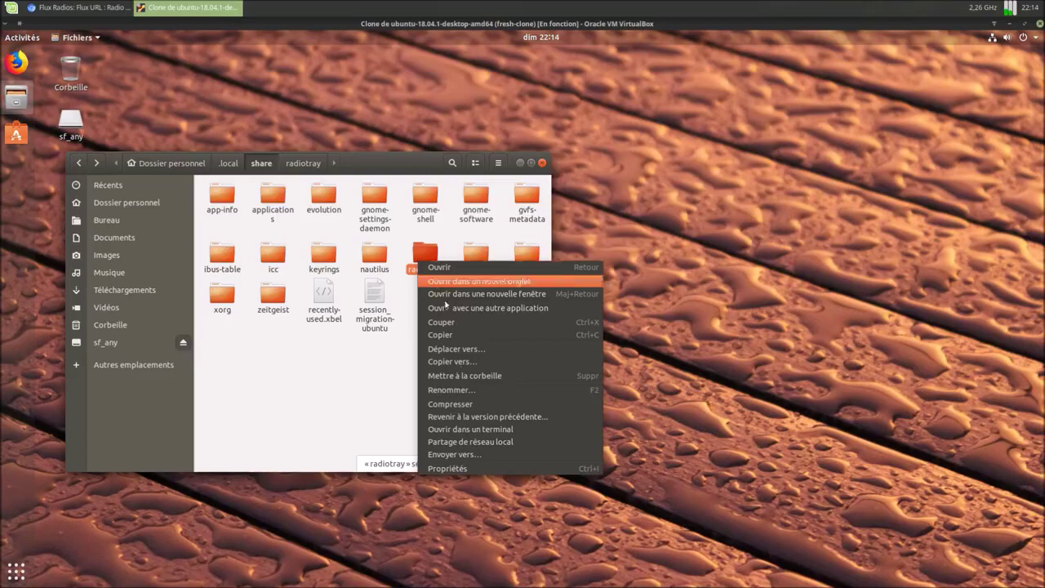
pyautogui.click(465, 376)
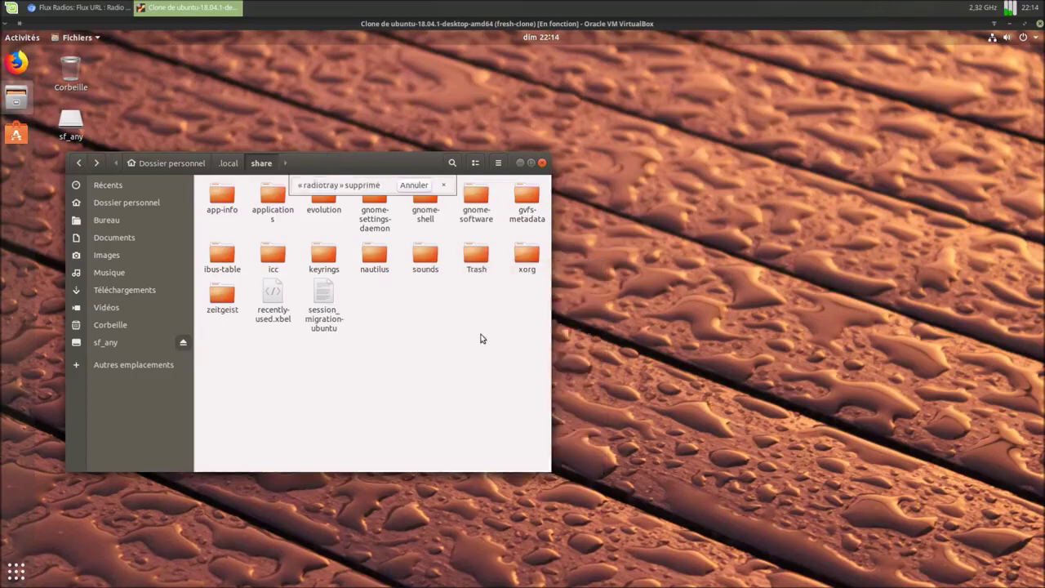
# Step: Turn off showing hidden files and close the file manager window
pyautogui.click(498, 163)
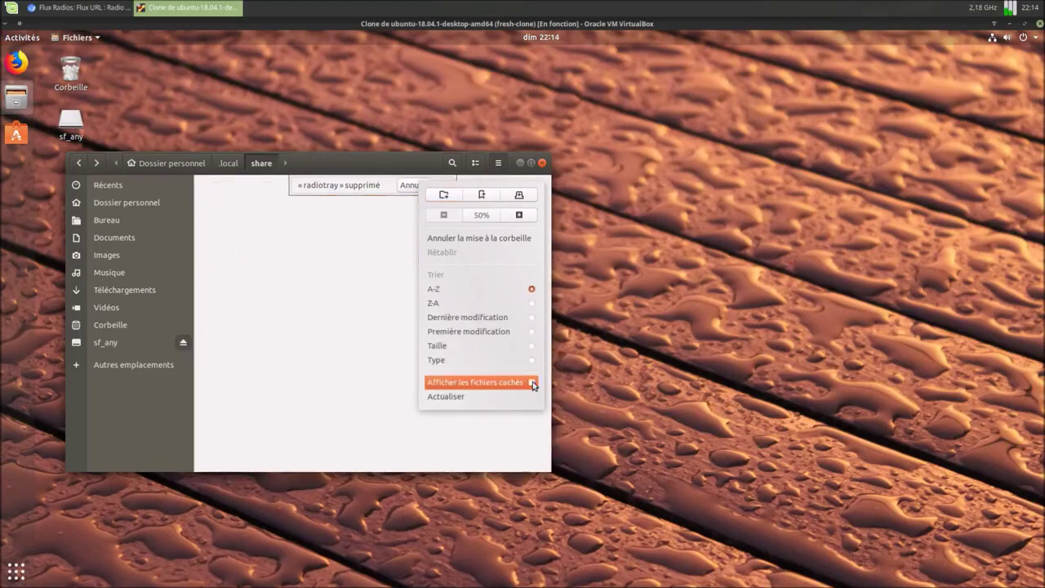
pyautogui.click(540, 166)
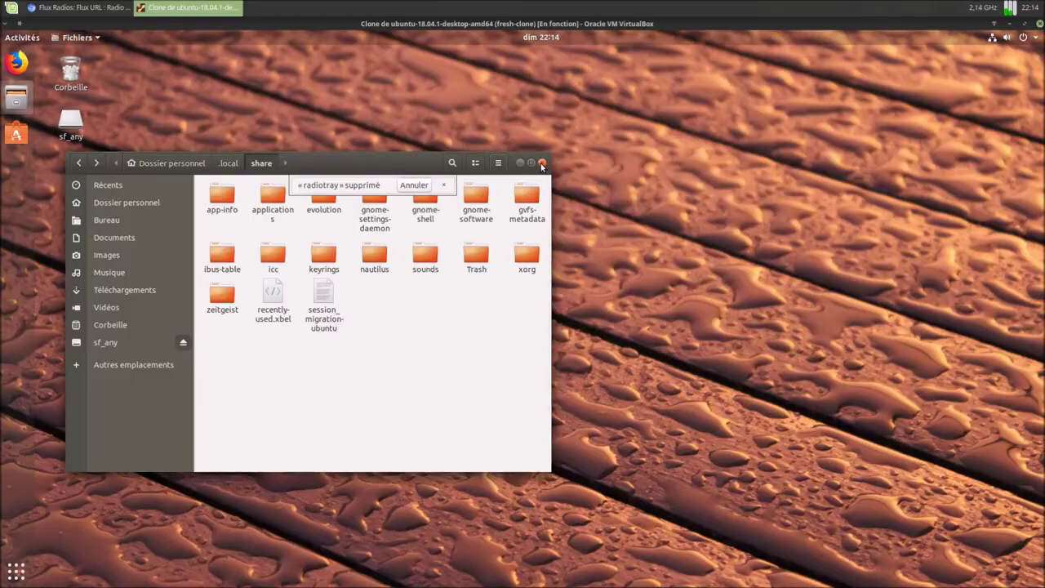
pyautogui.click(542, 163)
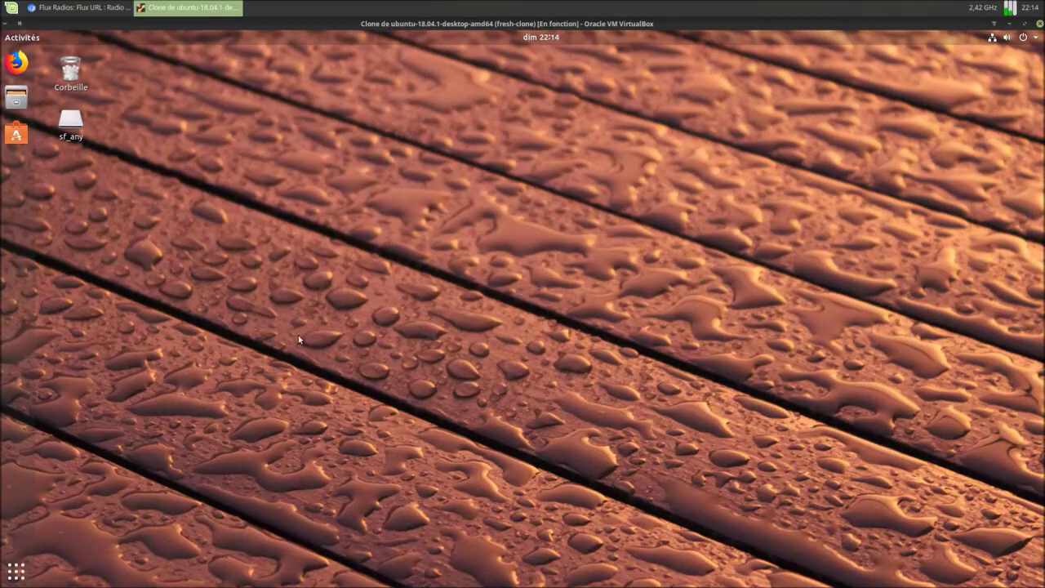